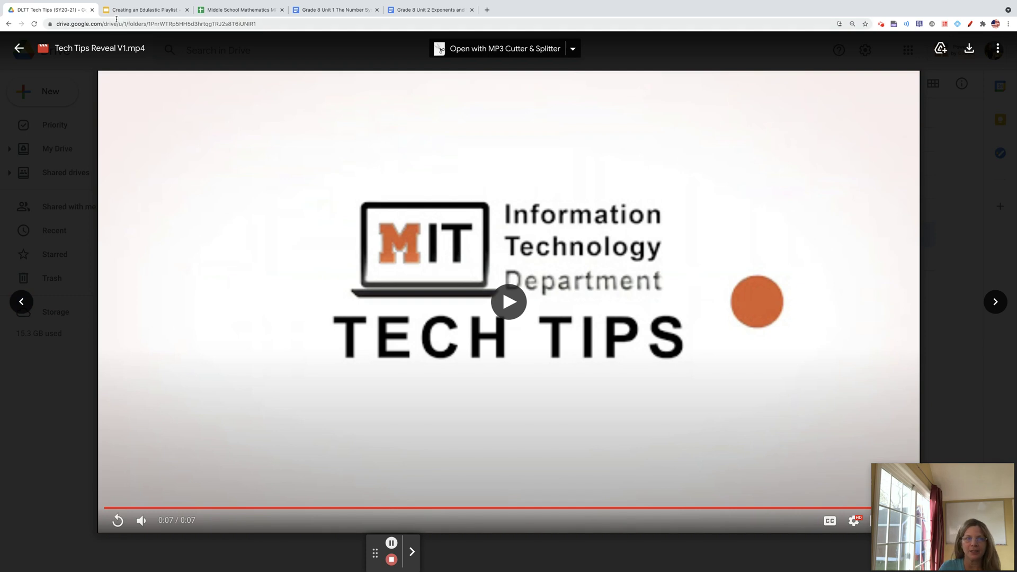
Present the Creating an Edulastic Playlist slides and follow the "What is it?" link to the Edulastic site
click(136, 11)
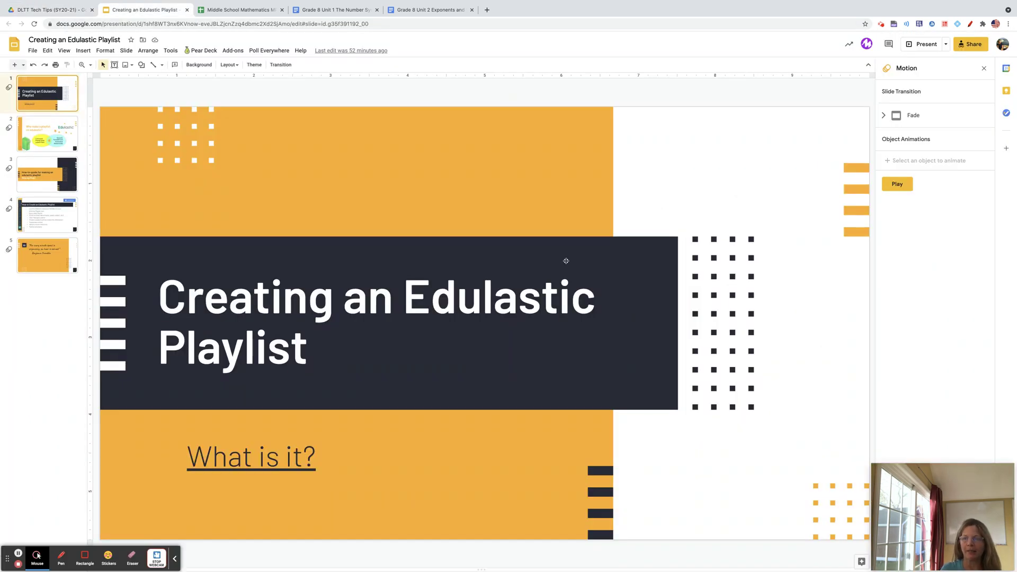
click(922, 45)
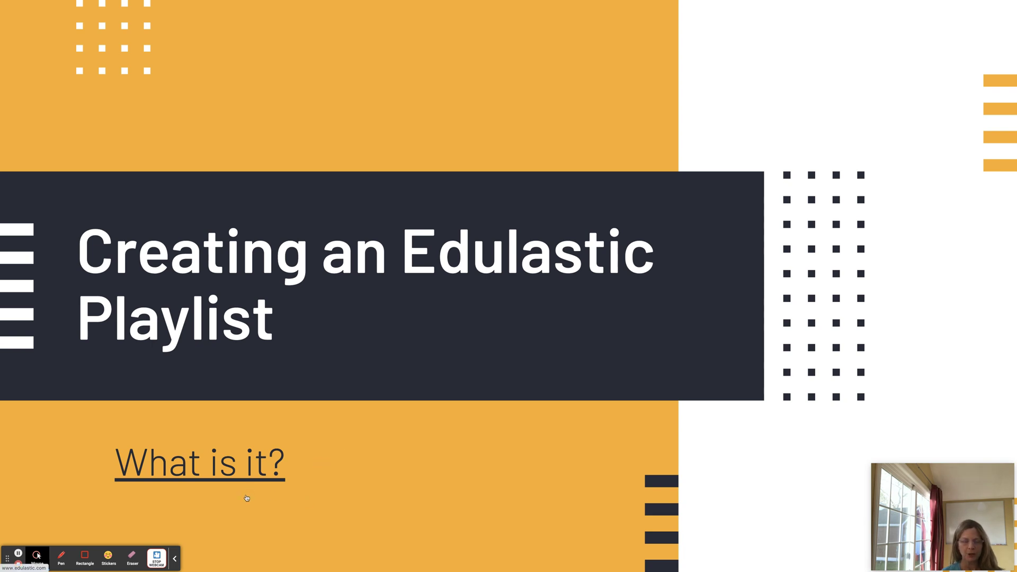
click(197, 453)
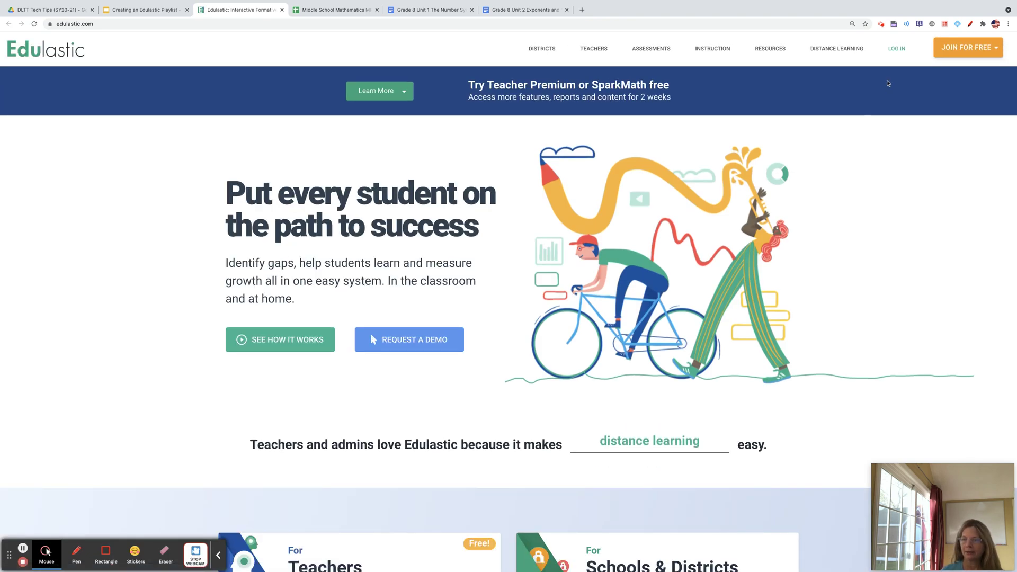
Log in to Edulastic, filter the playlist library to self-authored playlists, and open the Algebra 1 Playlist
click(897, 48)
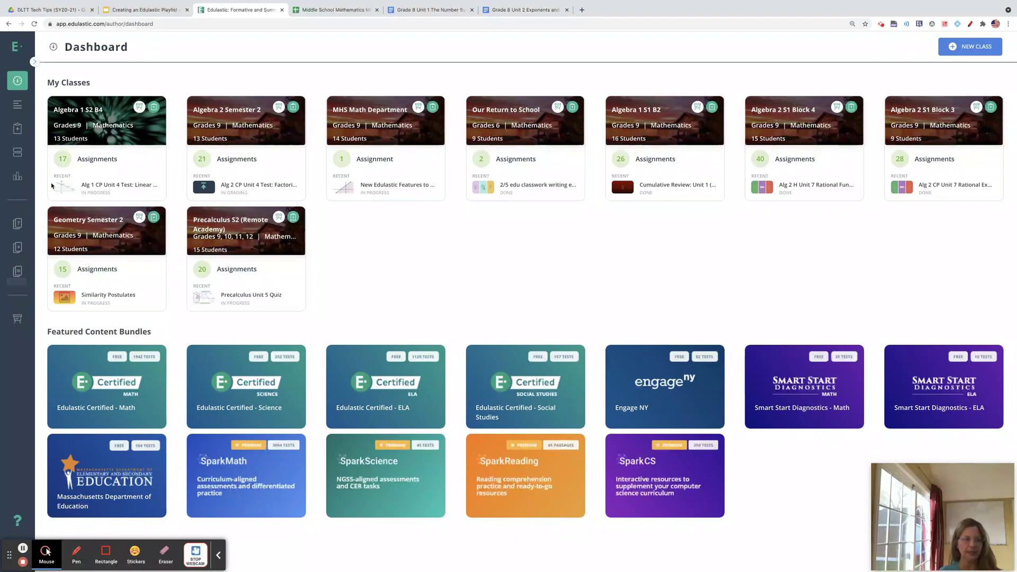
click(17, 272)
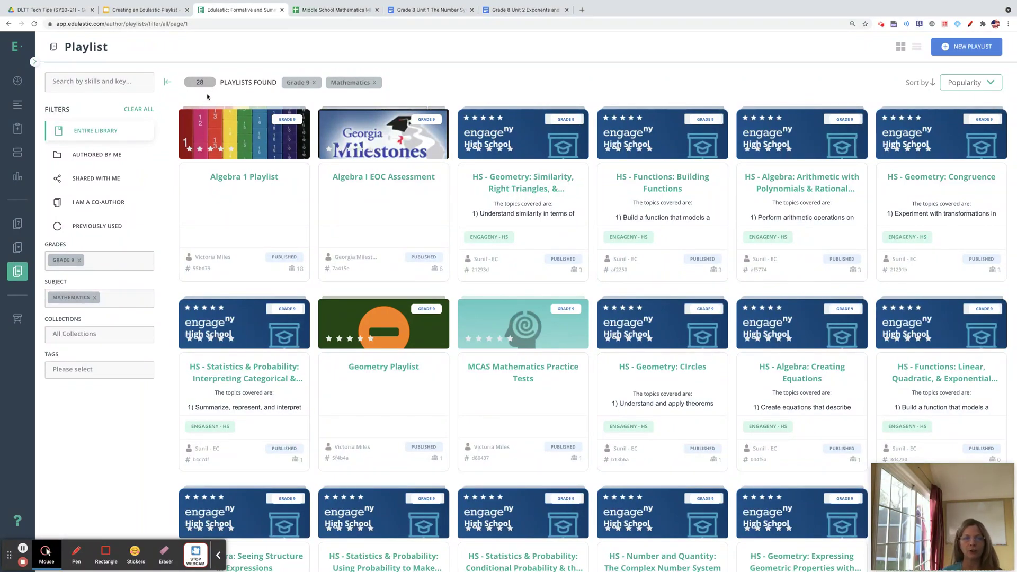
click(87, 155)
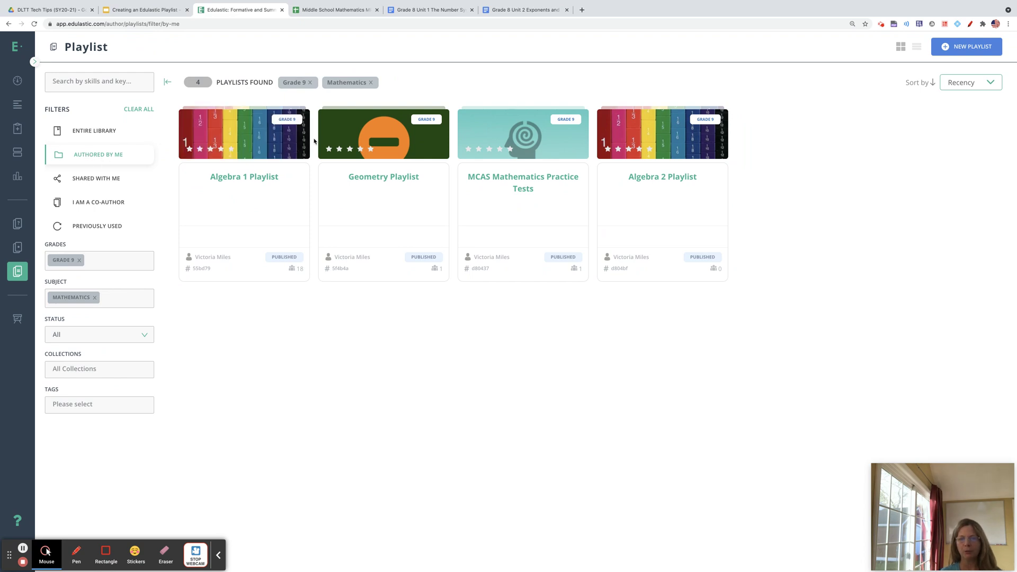
click(199, 130)
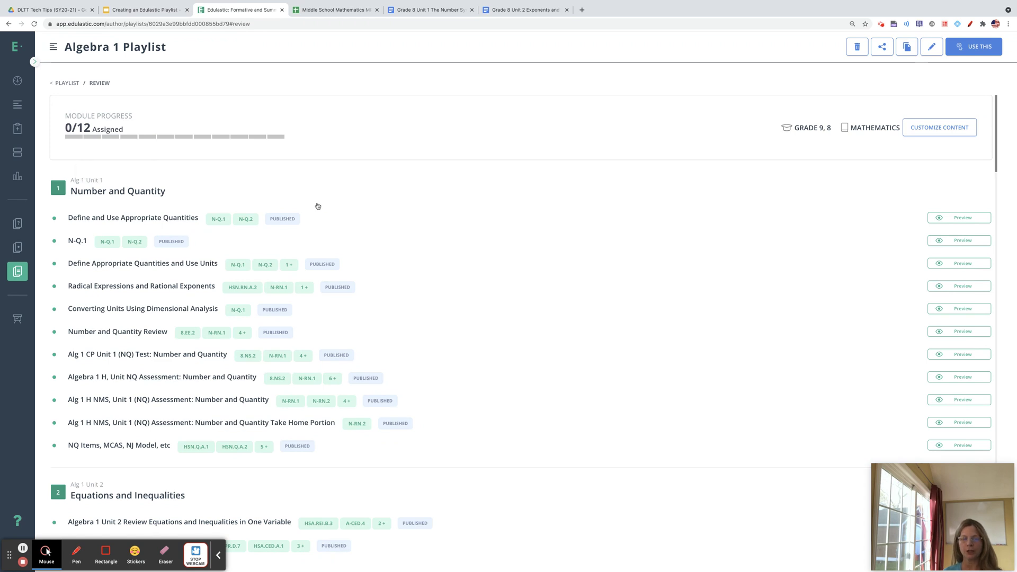
Review the modules and tests in the Algebra 1 Playlist, from Number and Quantity through the benchmark exams
scroll(318, 206, down, 2)
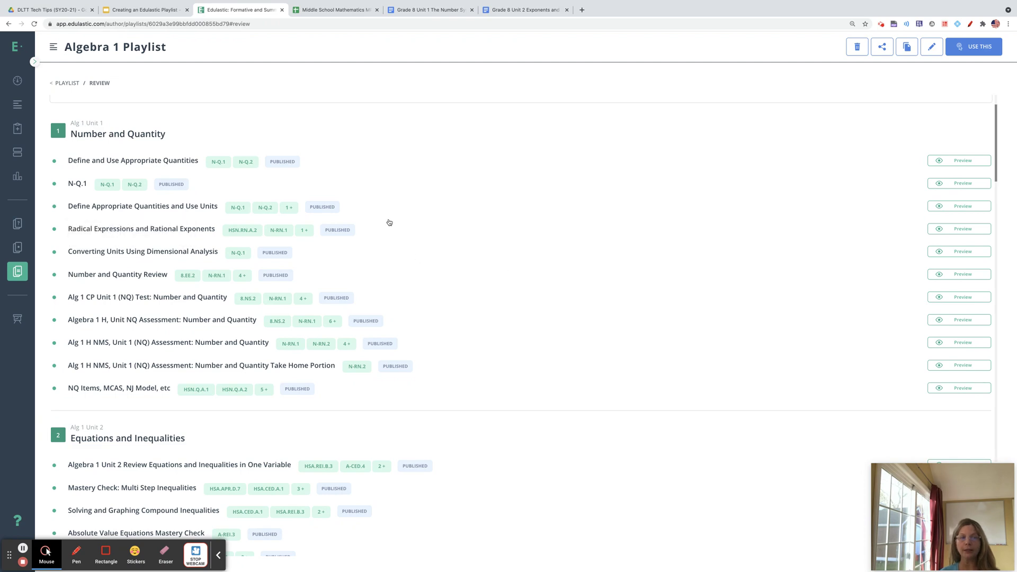
scroll(491, 216, down, 3)
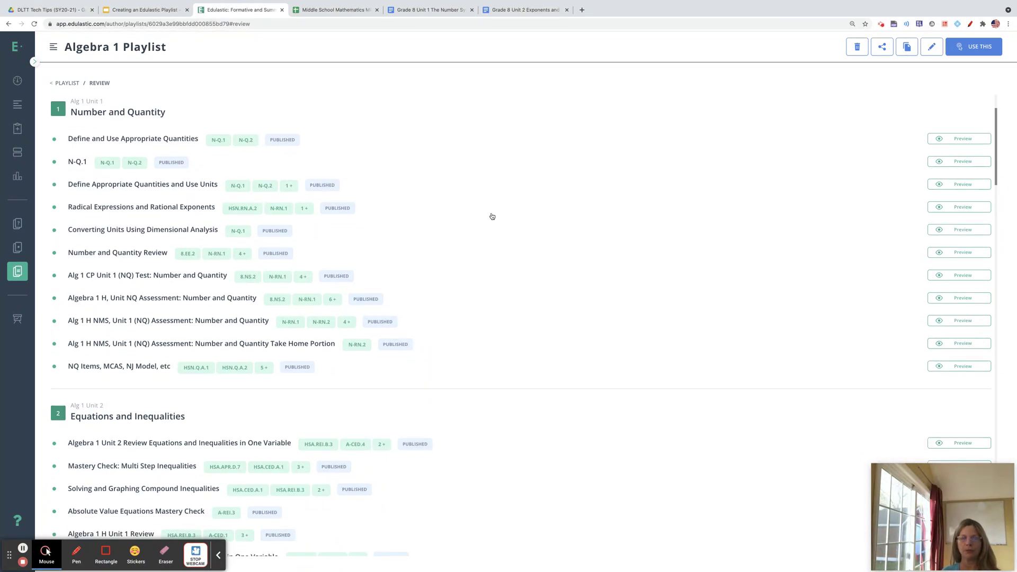
scroll(491, 216, down, 4)
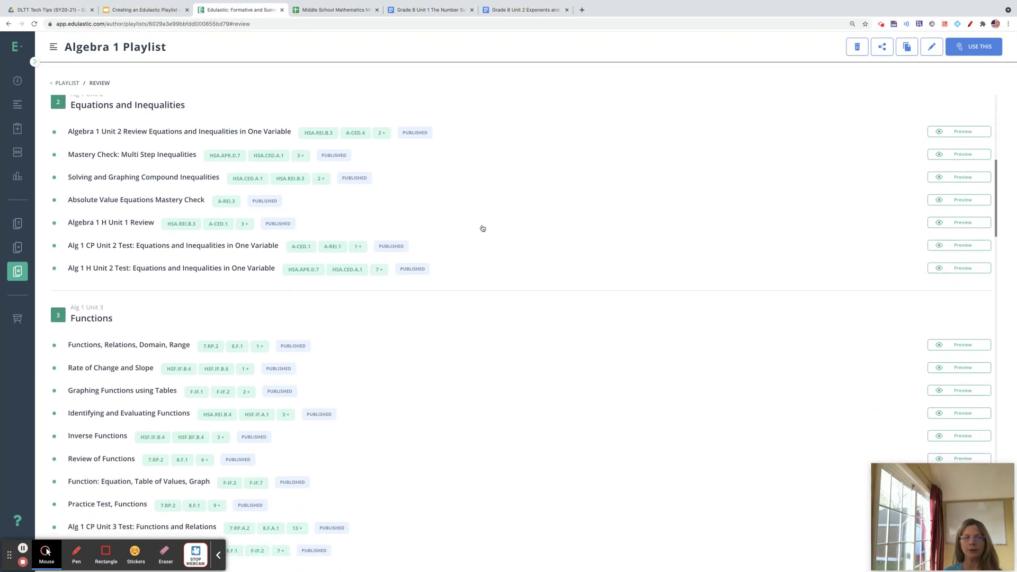
scroll(435, 289, down, 3)
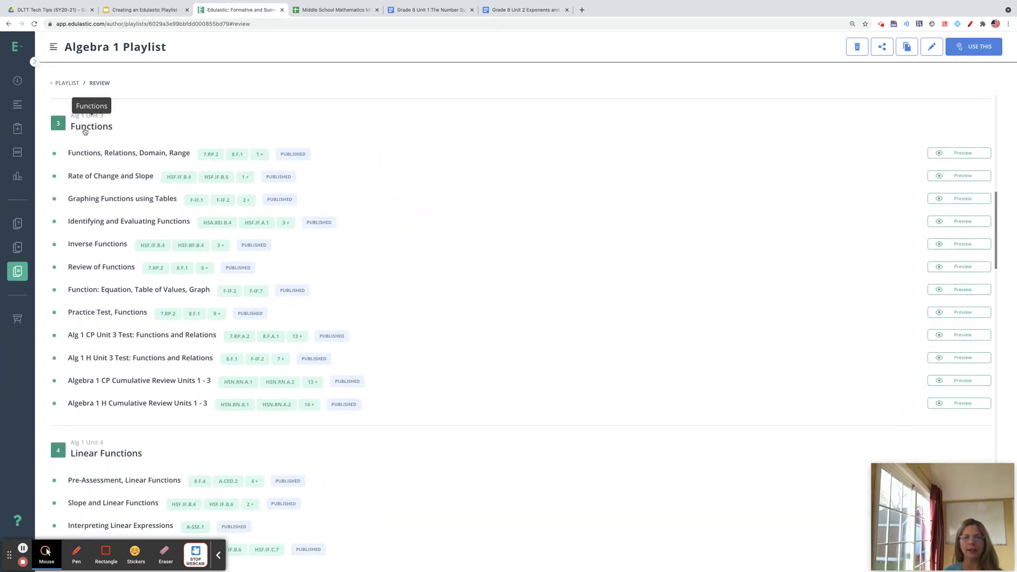
scroll(523, 209, down, 4)
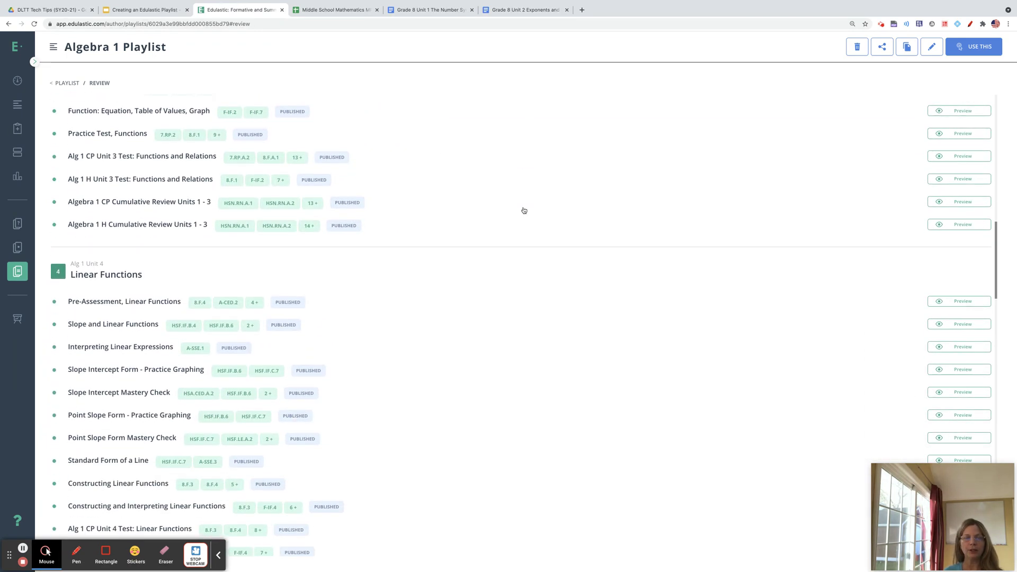
scroll(524, 210, down, 8)
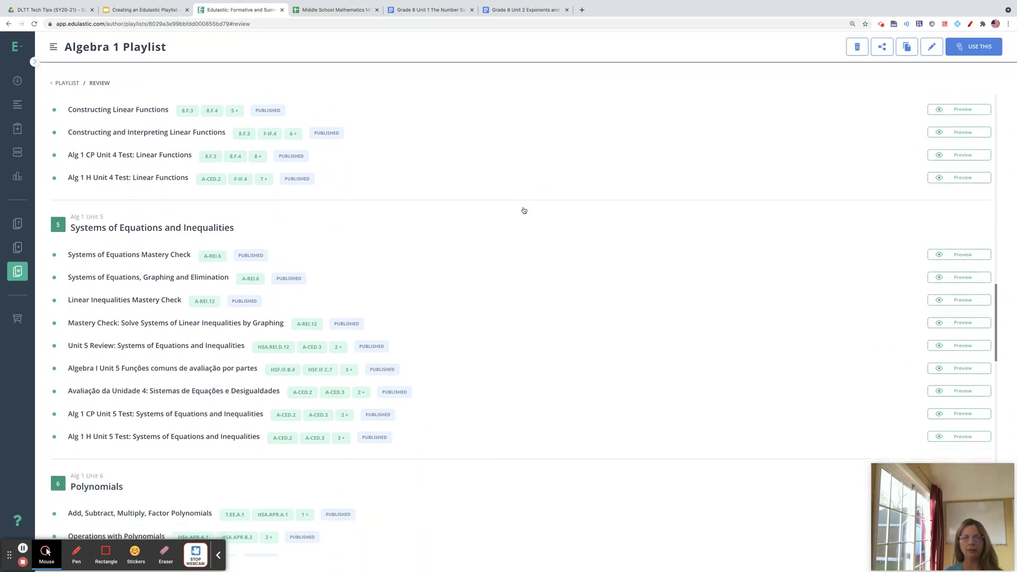
scroll(524, 210, down, 5)
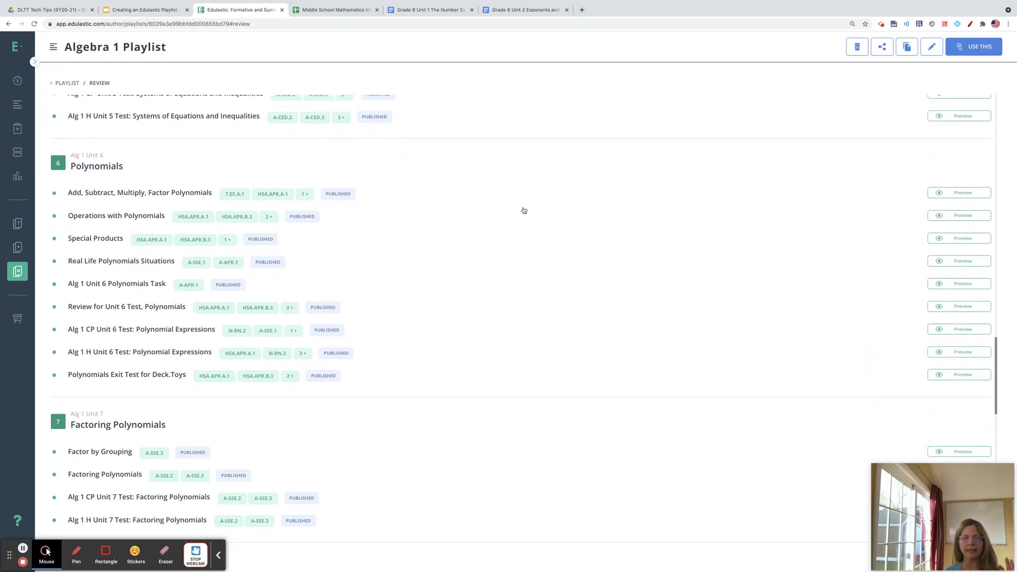
scroll(524, 210, down, 1)
scroll(524, 210, up, 3)
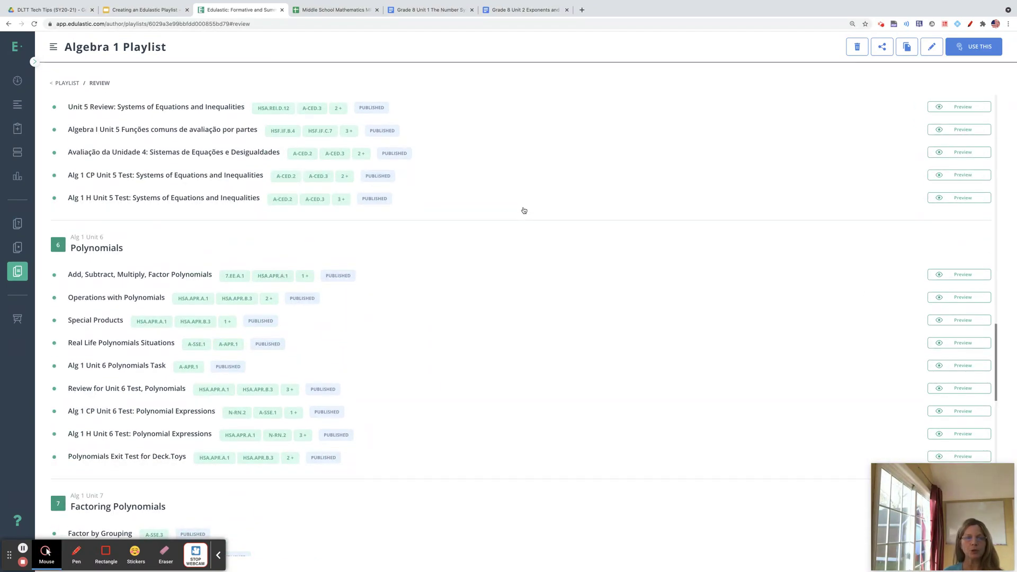
scroll(524, 210, up, 3)
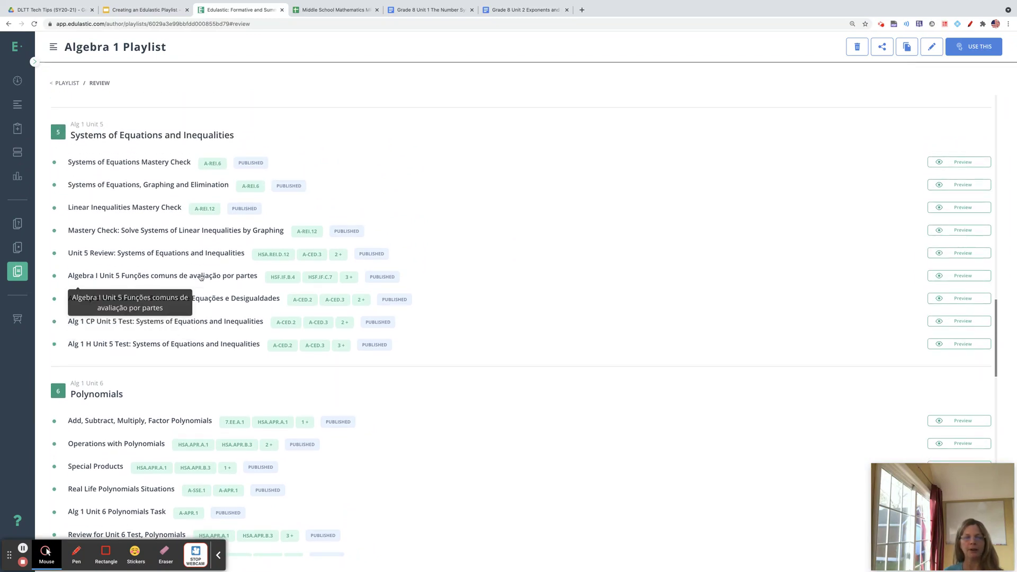
scroll(505, 292, down, 5)
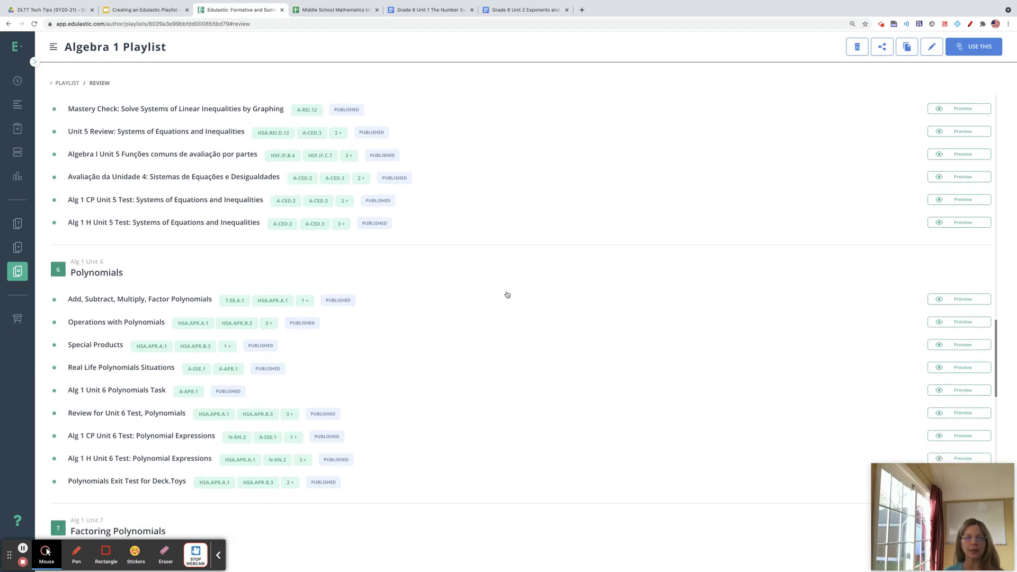
scroll(507, 294, down, 5)
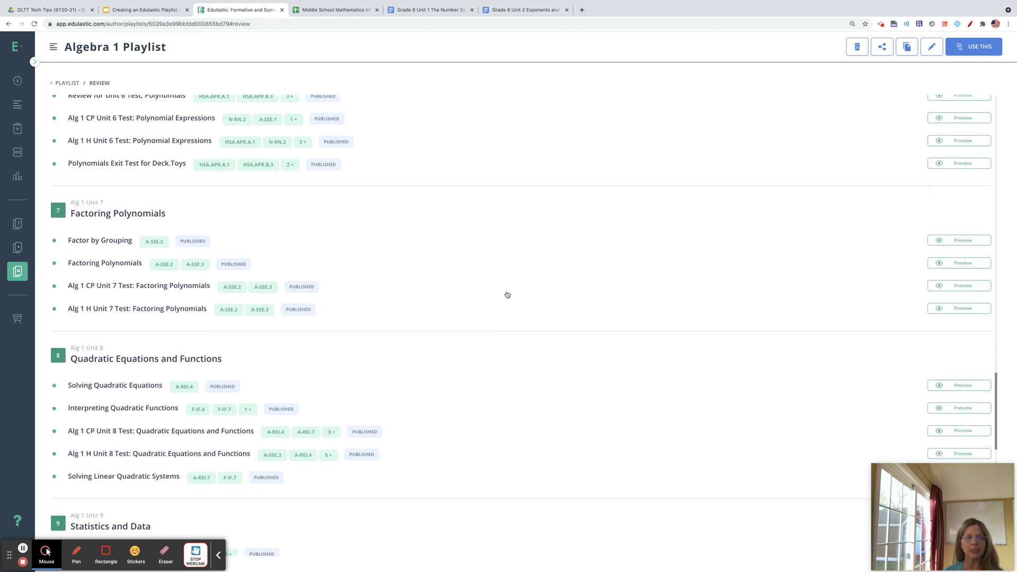
scroll(507, 295, down, 8)
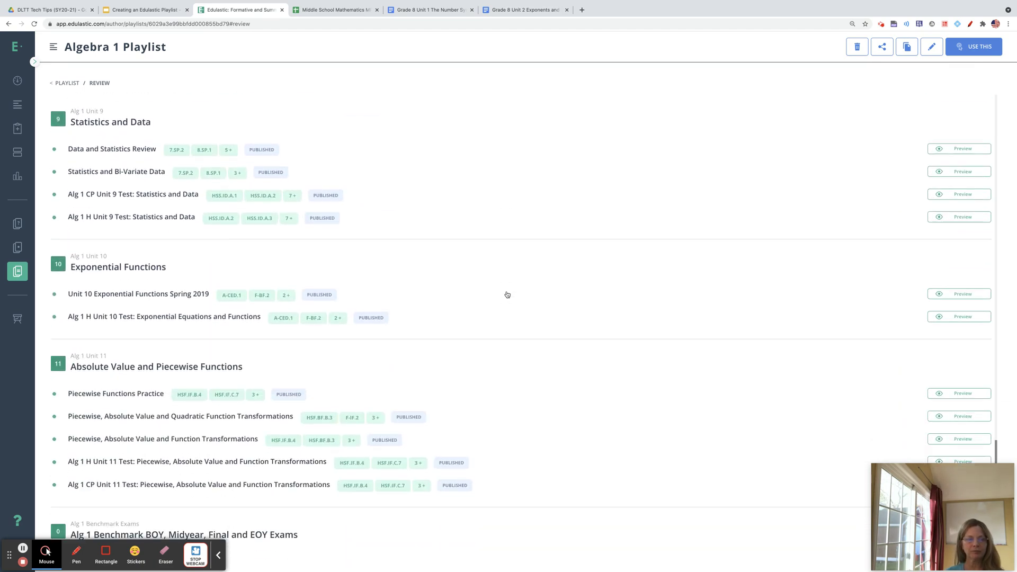
scroll(507, 295, down, 3)
scroll(507, 295, up, 20)
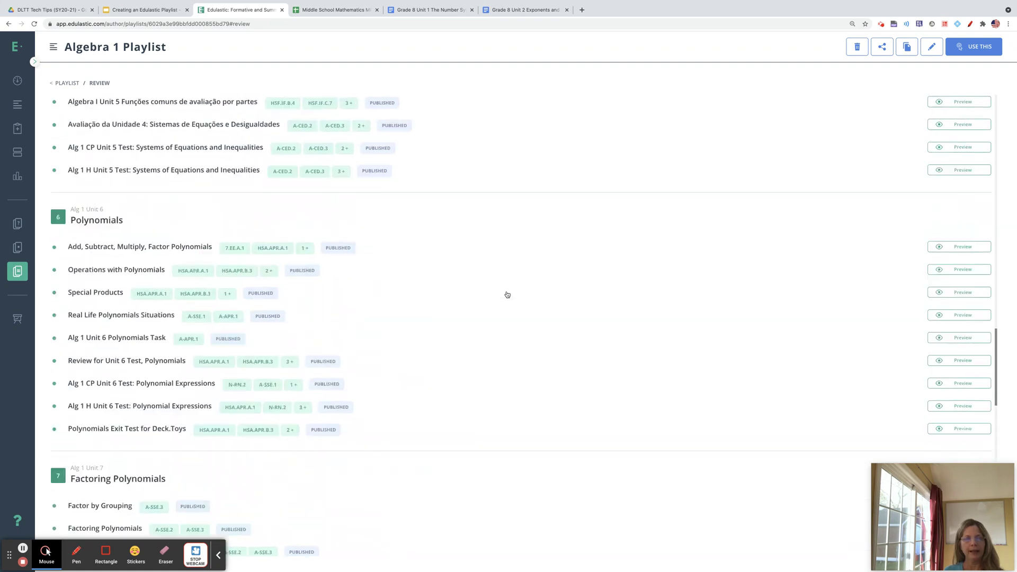
scroll(507, 295, up, 10)
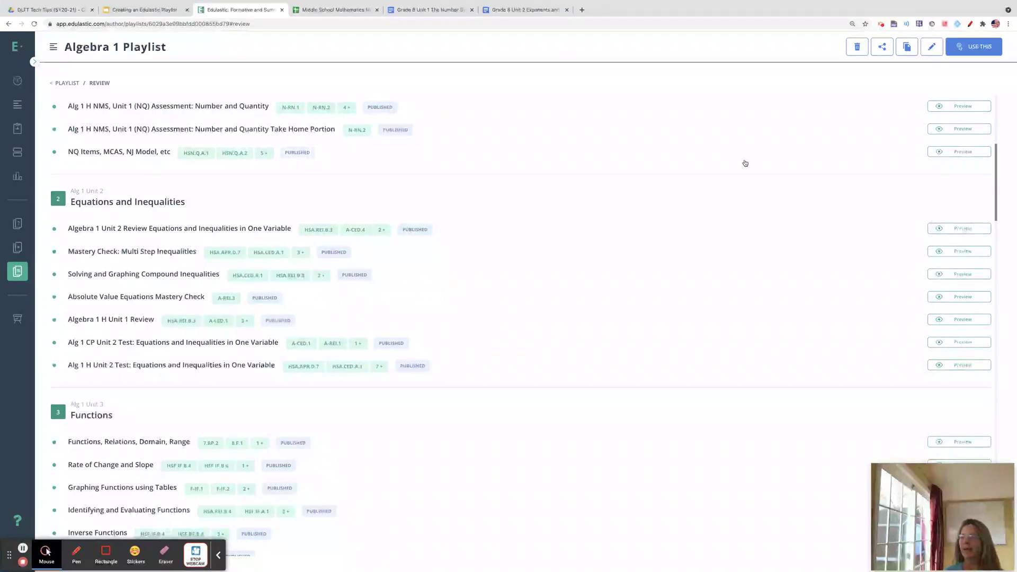
scroll(745, 163, up, 1)
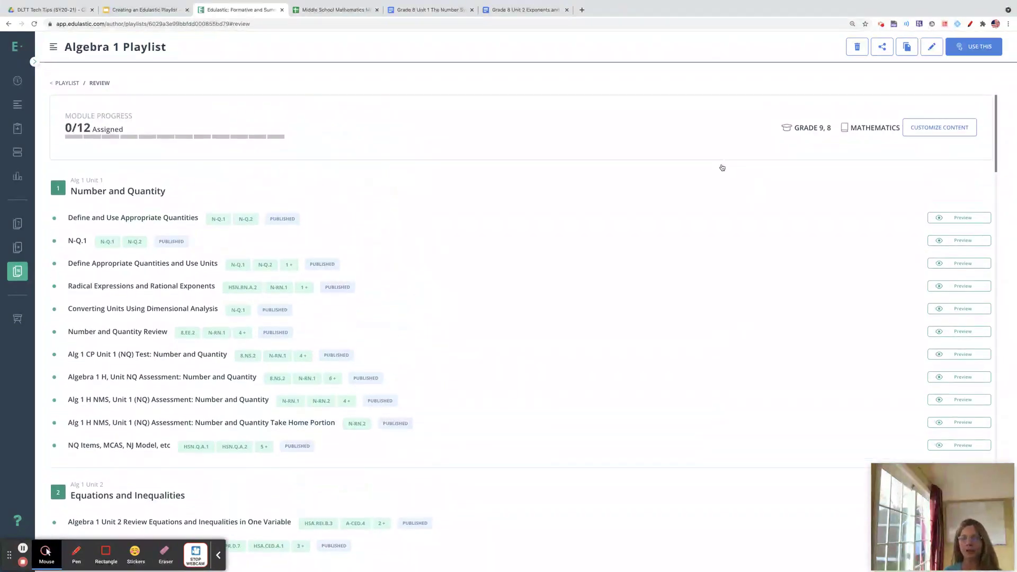
Examine the Algebra 1 Playlist's sharing options with District access and the playlist URL, and close the dialog
click(883, 48)
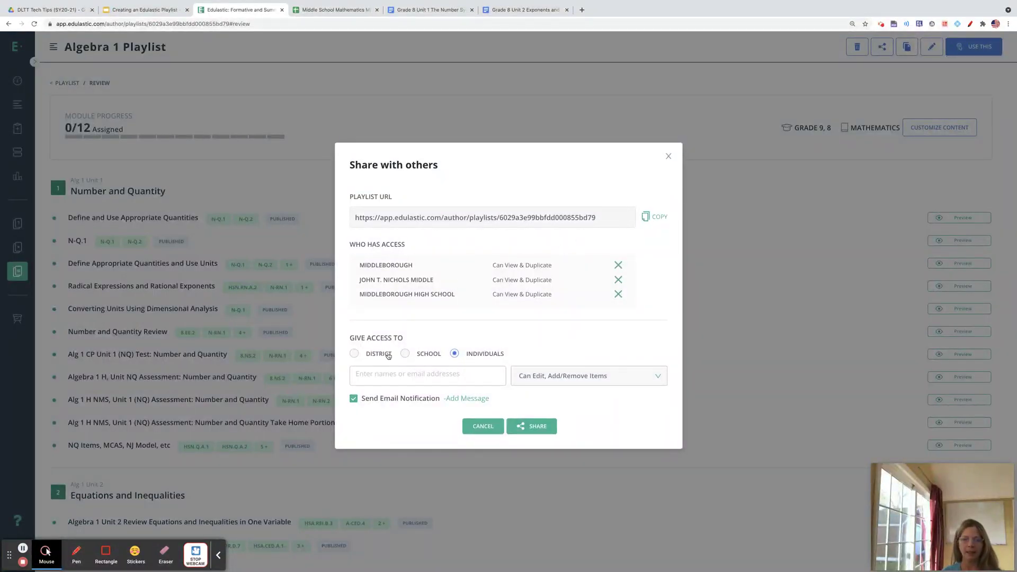
click(354, 354)
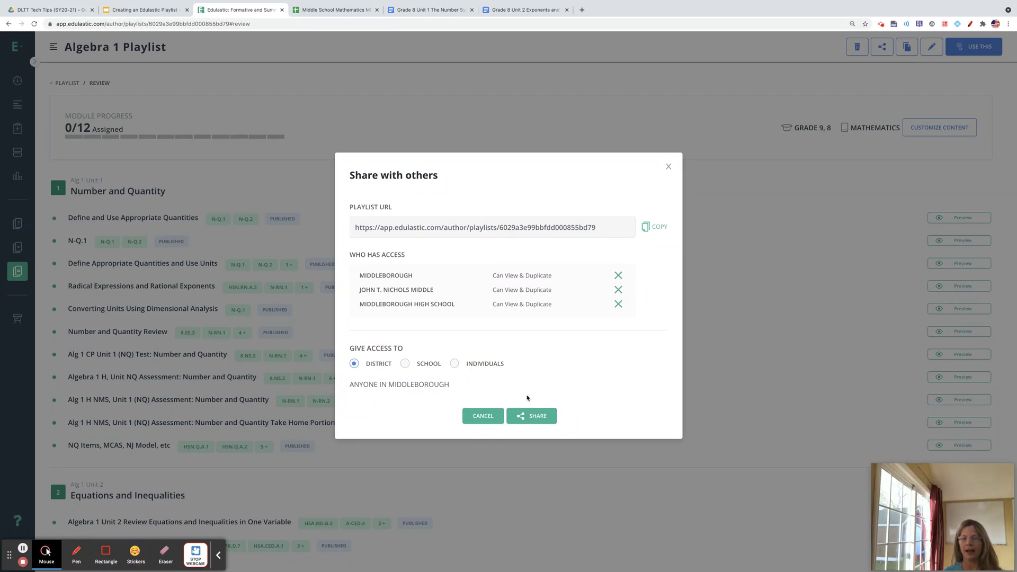
click(530, 416)
click(653, 227)
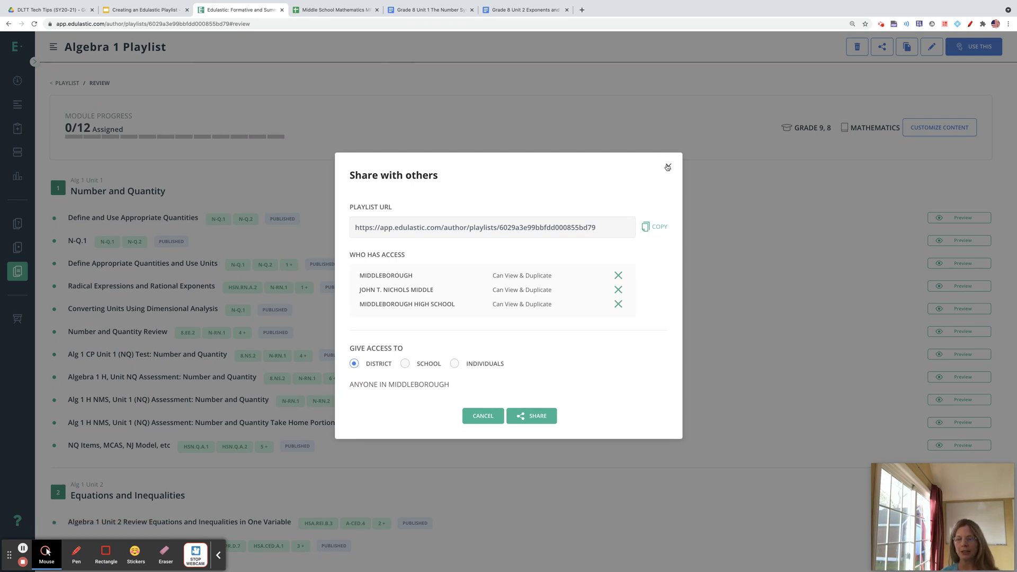
click(667, 168)
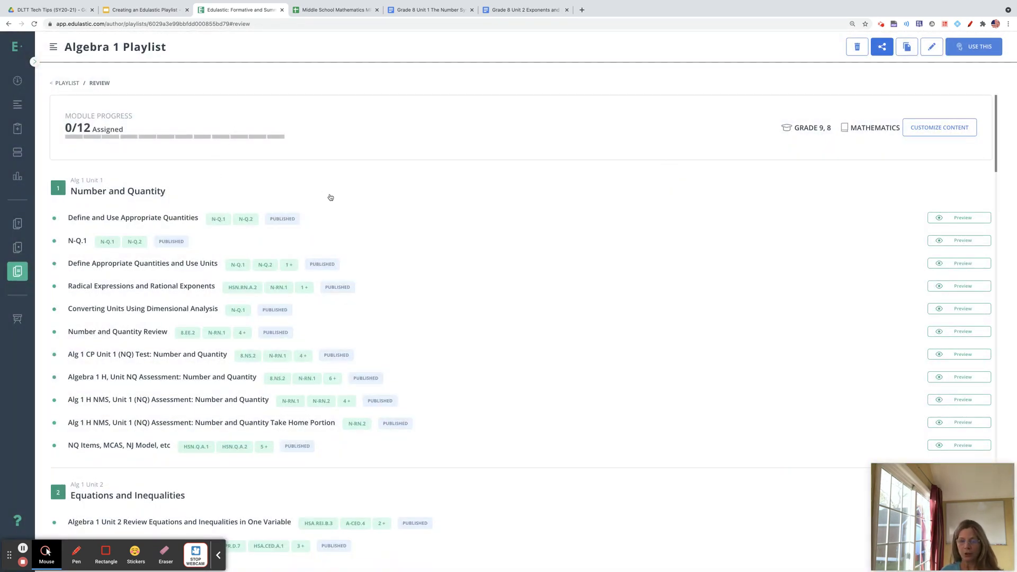
Open the Algebra 1 Playlist in its in-use view and go to the Systems of Equations and Inequalities module
click(18, 108)
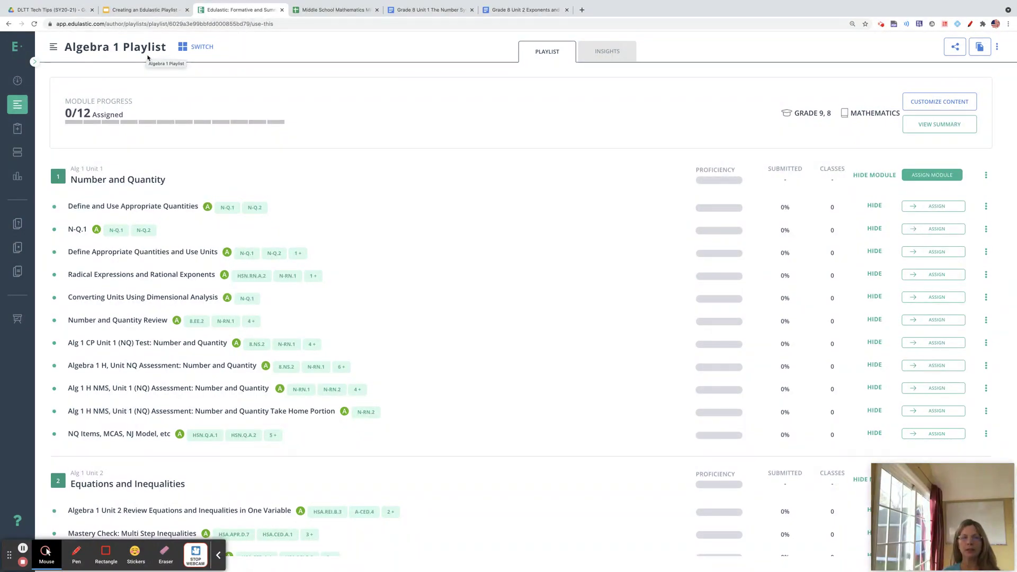
scroll(229, 131, down, 20)
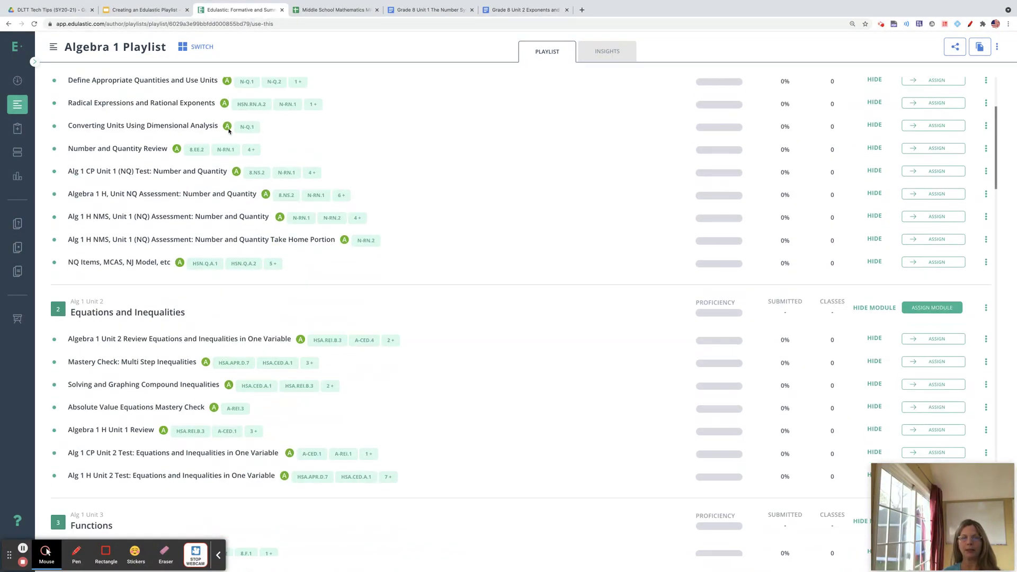
scroll(229, 131, down, 6)
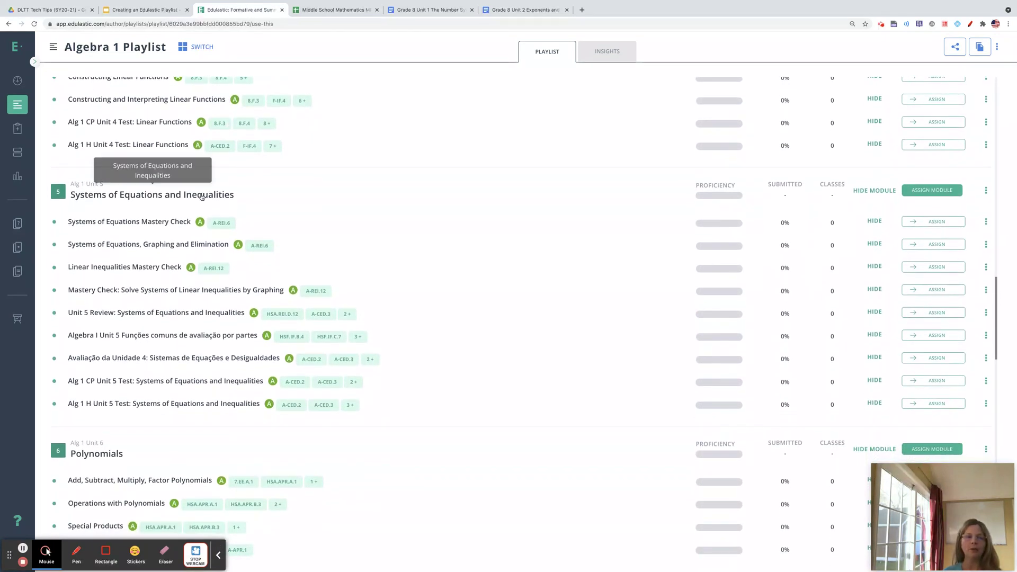
Preview the Systems of Equations Mastery Check questions, return to the playlist, and open the test's assignment settings
click(147, 227)
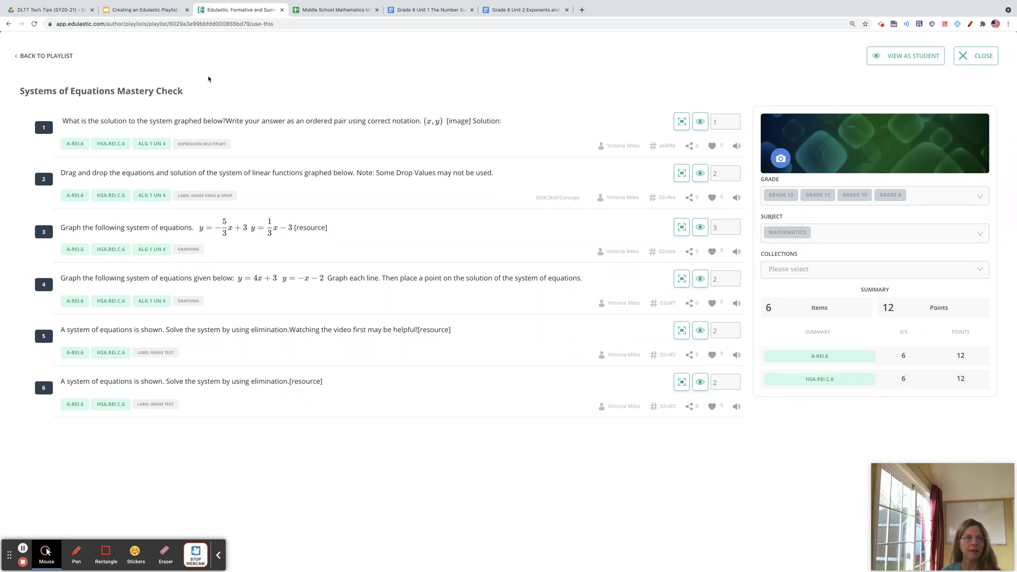
click(45, 56)
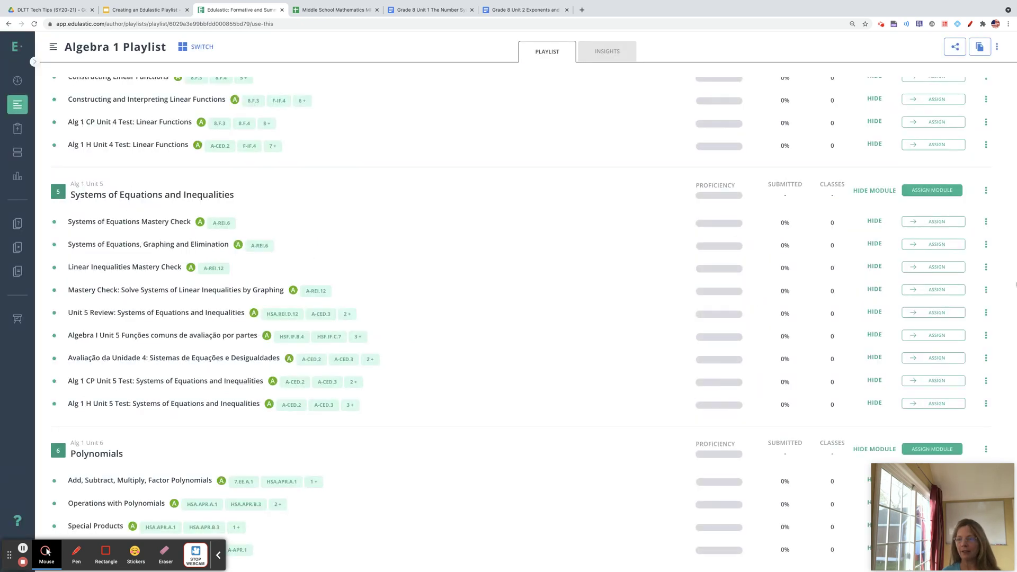
click(936, 223)
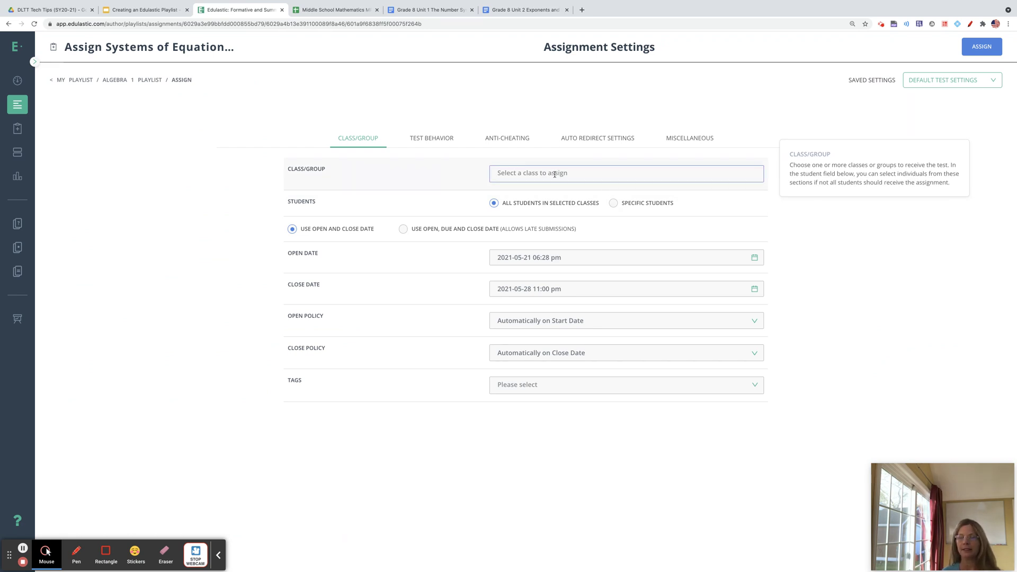
Close Edulastic and advance the slideshow to "Why make a playlist on edulastic?", revealing the Curriculum/Pacing/Units/Lesson Plans bubble
click(283, 10)
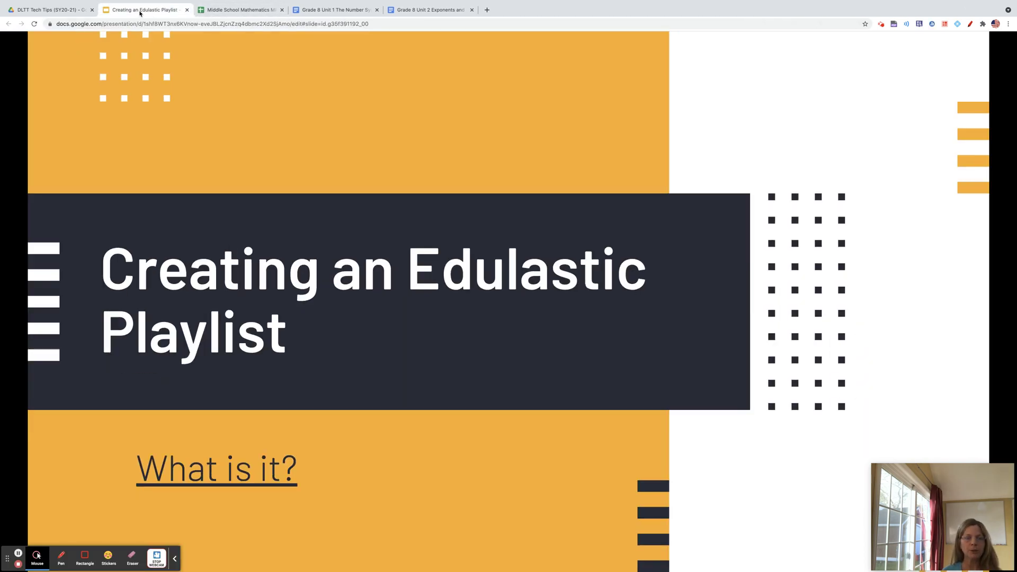
click(339, 139)
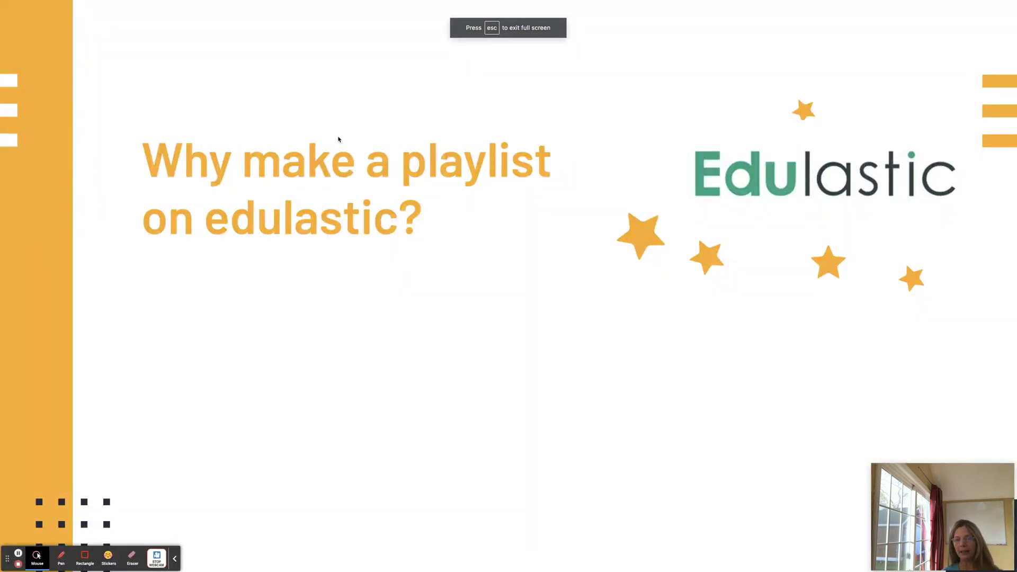
click(339, 140)
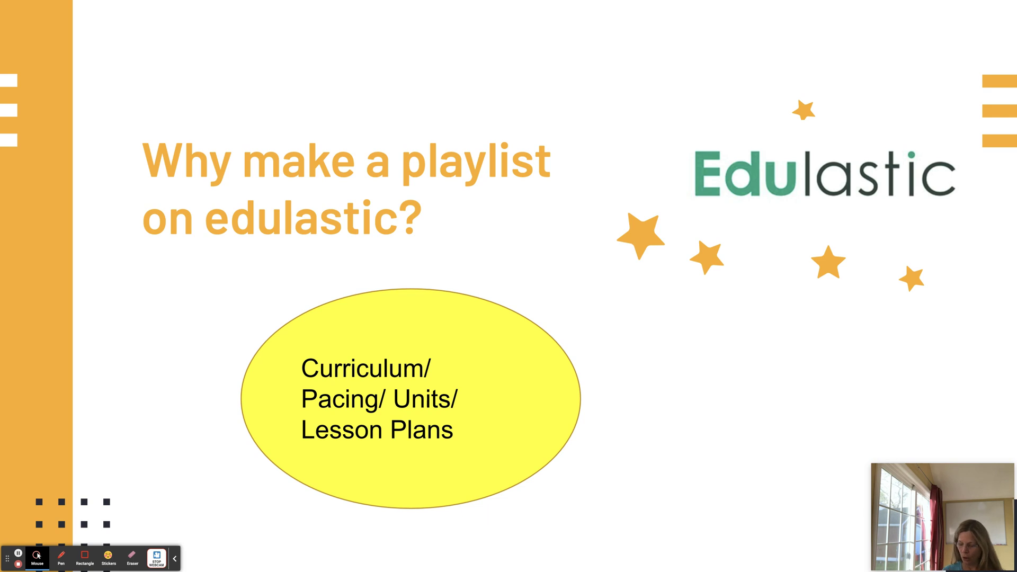
Advance the slideshow through the Edulastic Formative and Summative Assessments overlap to the "How-to-guide for making an edulastic playlist" slide
key(Right)
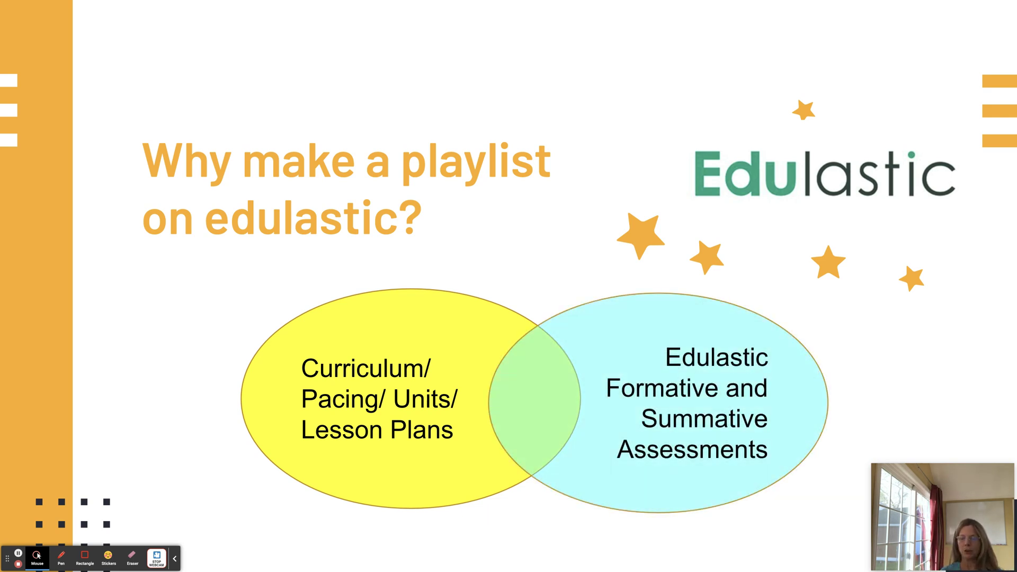
key(Right)
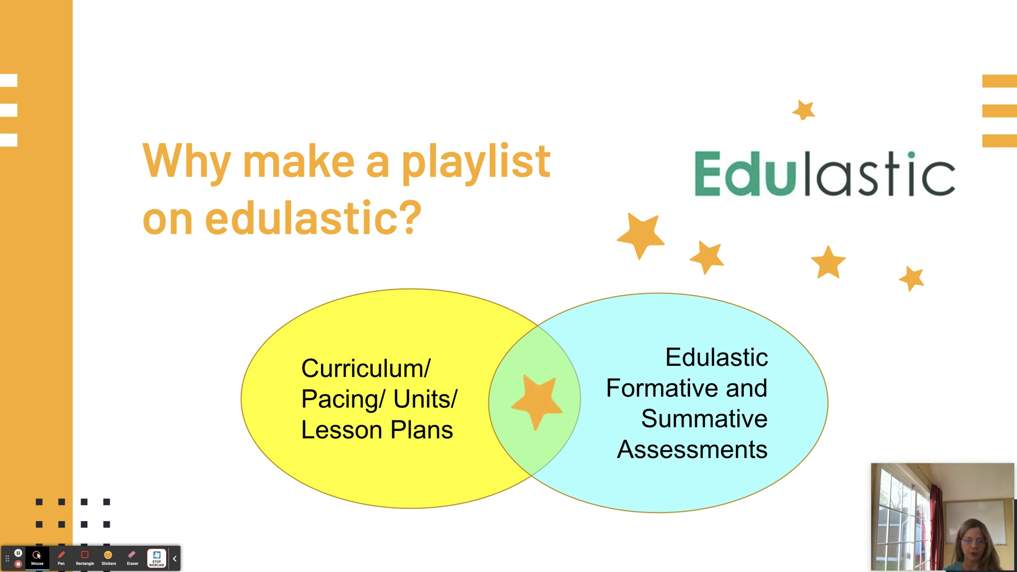
key(Right)
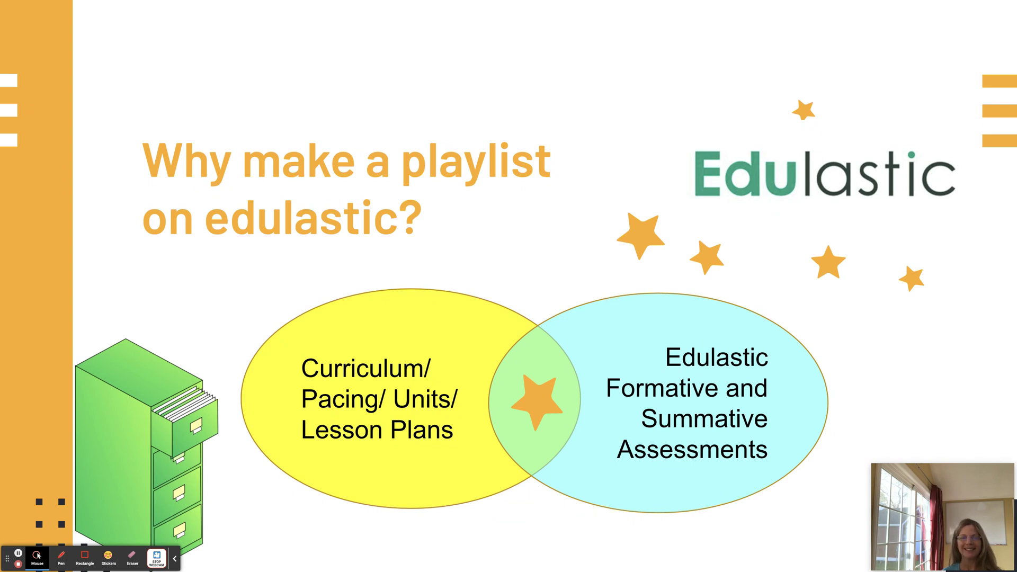
key(Right)
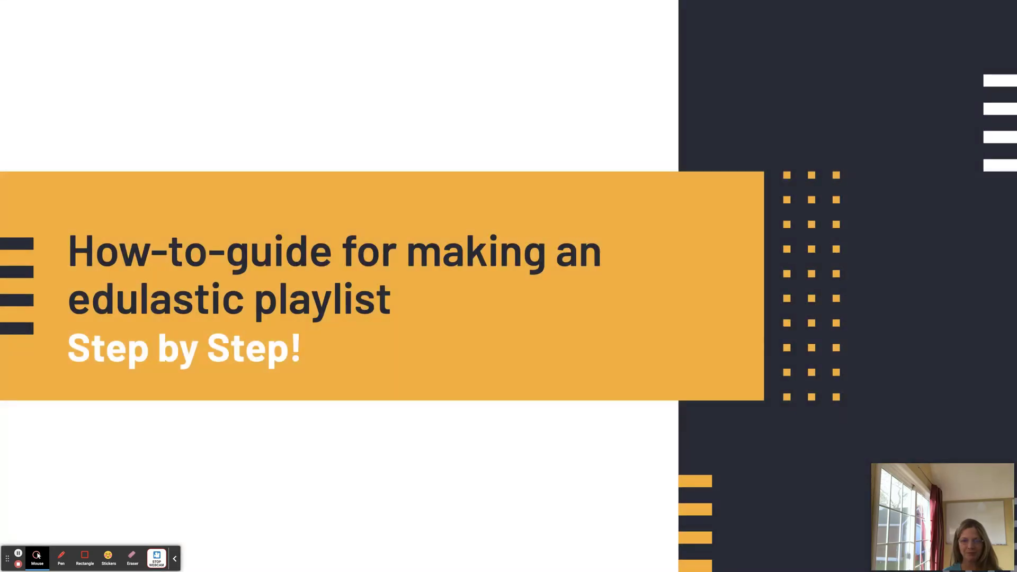
Present the "How to Create an Edulastic Playlist" slide and reveal its bullets through "Publish and share"
key(Right)
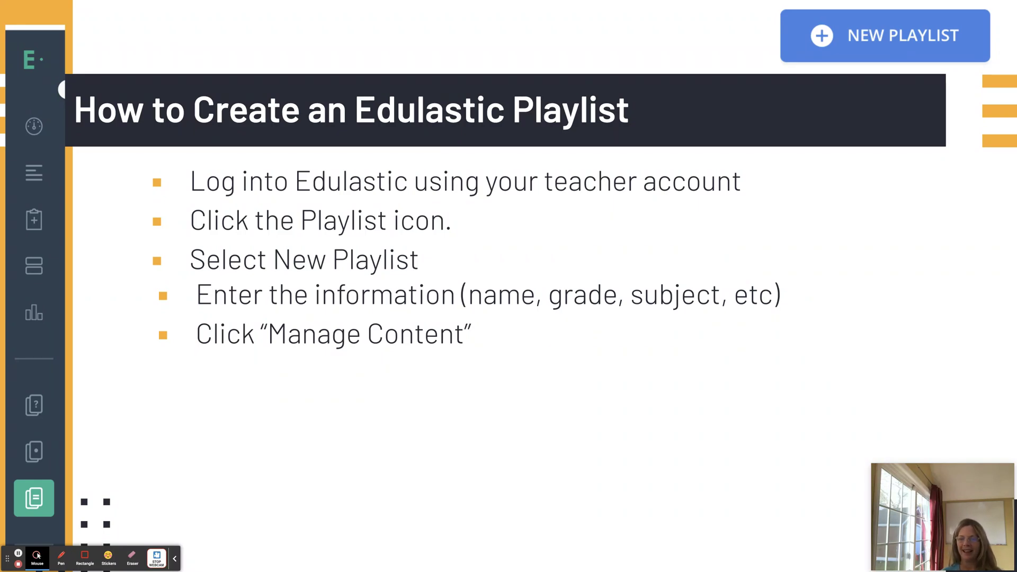
key(Right)
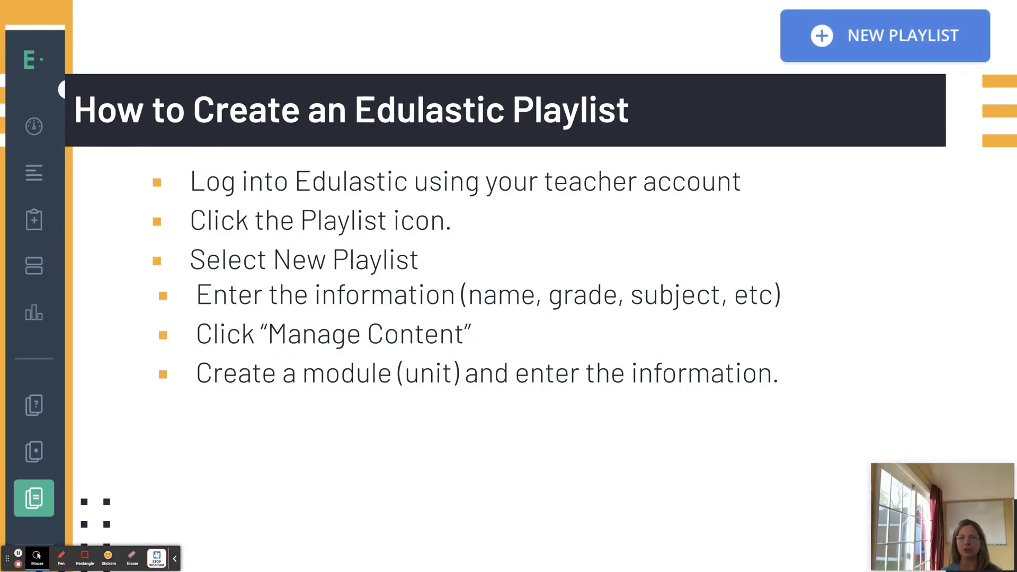
key(Right)
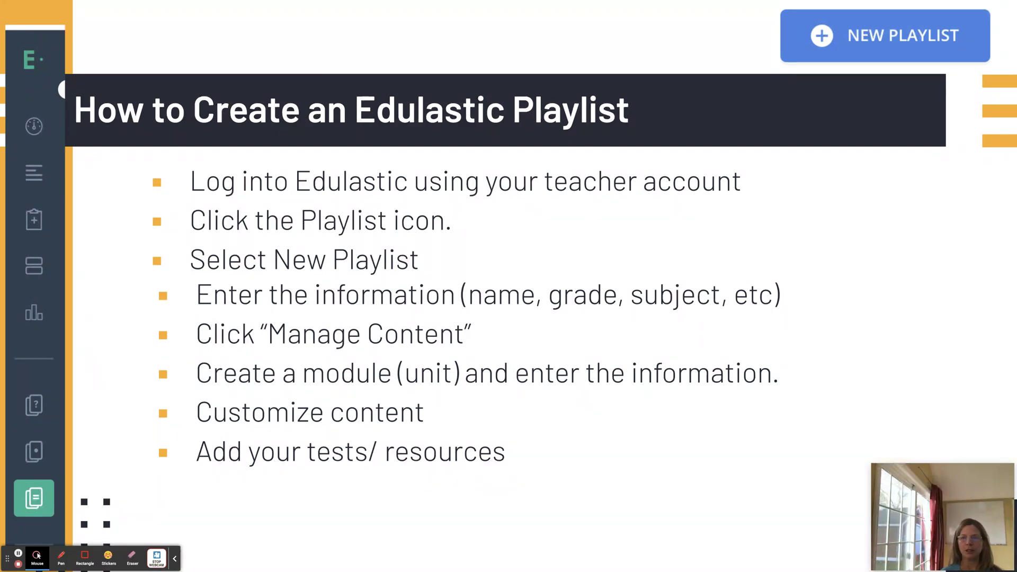
key(Right)
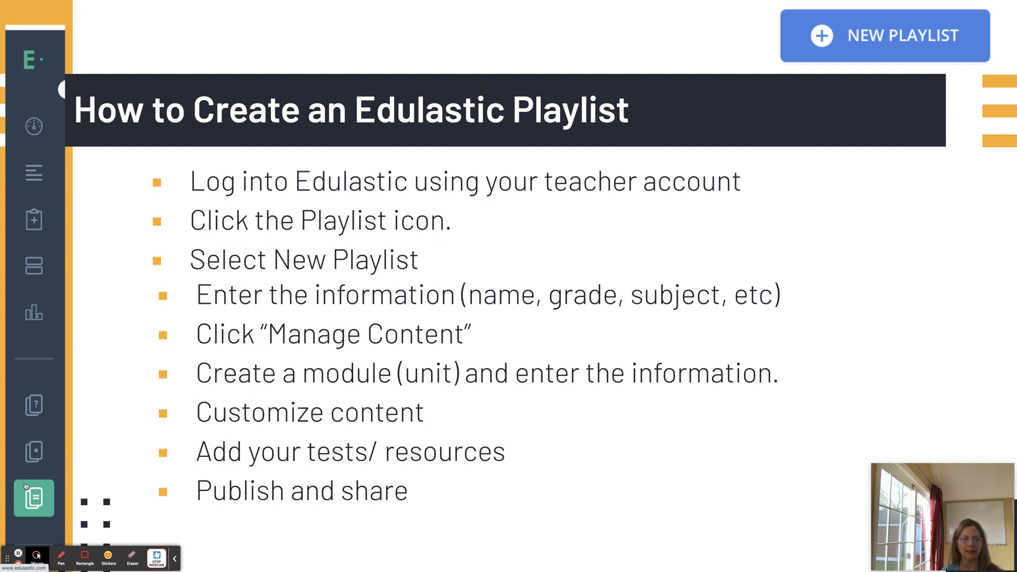
Switch to the Edulastic website from the slide, log in, and start a new playlist from the playlist library
click(20, 489)
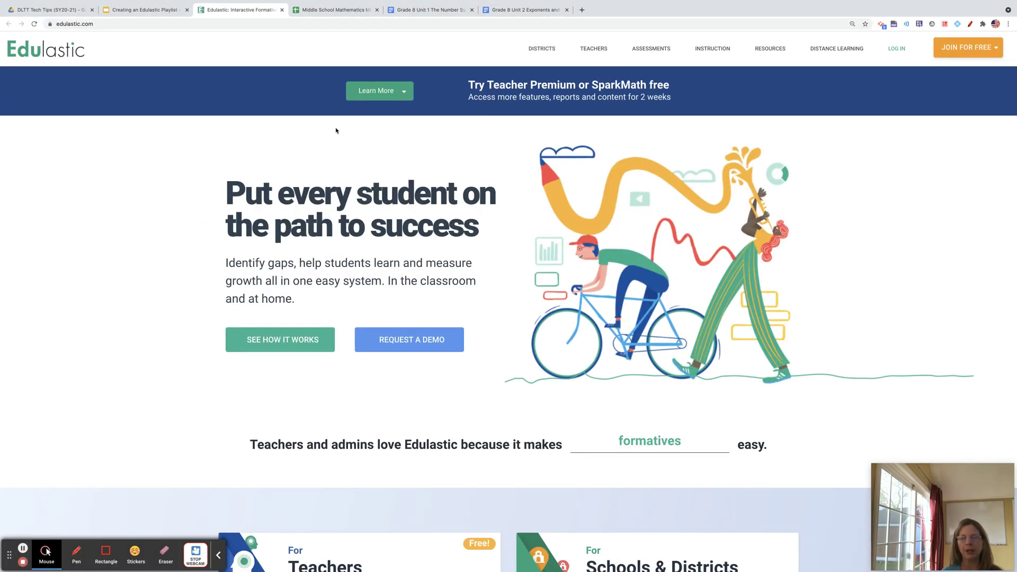
click(897, 49)
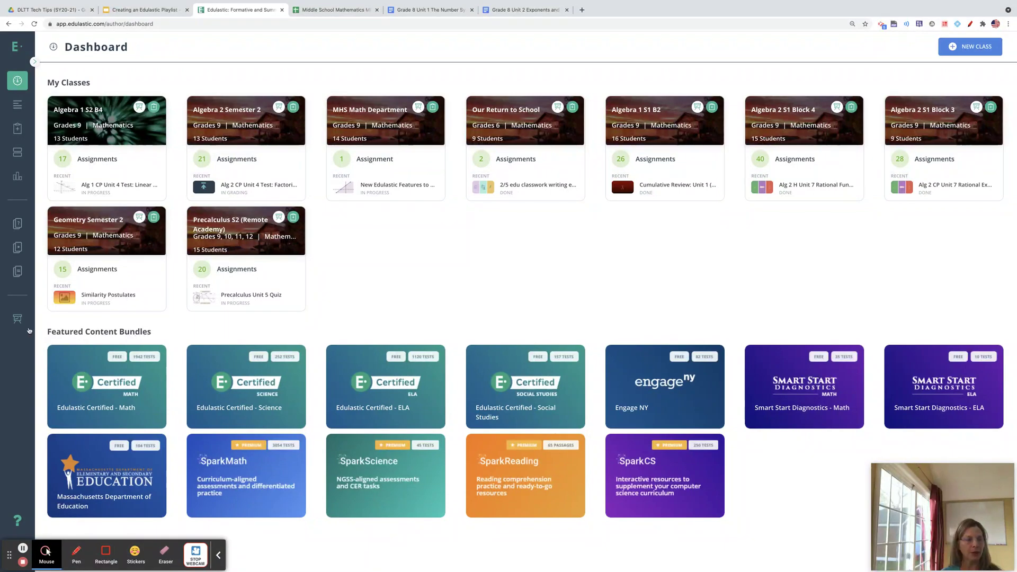
click(13, 272)
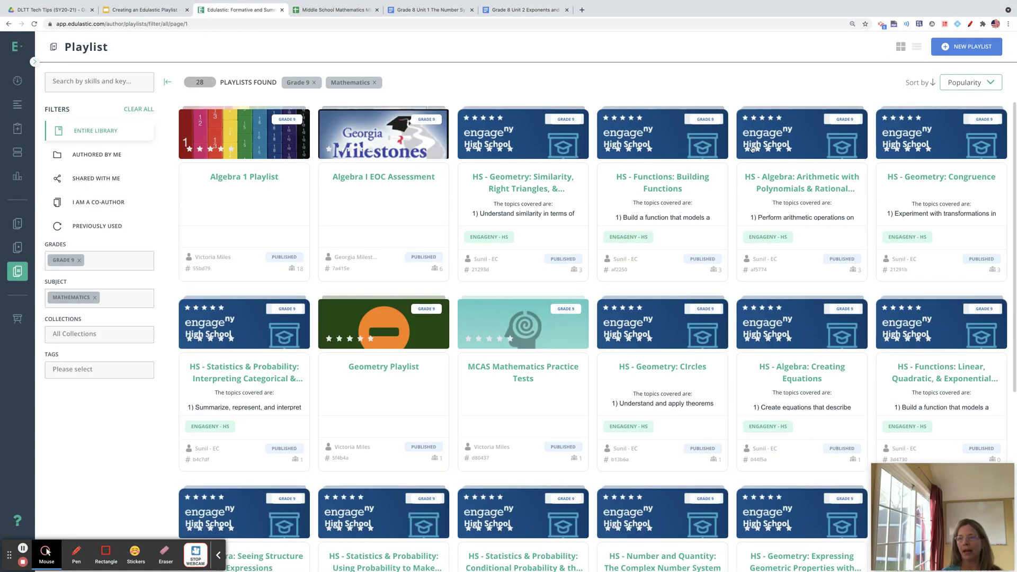
click(961, 47)
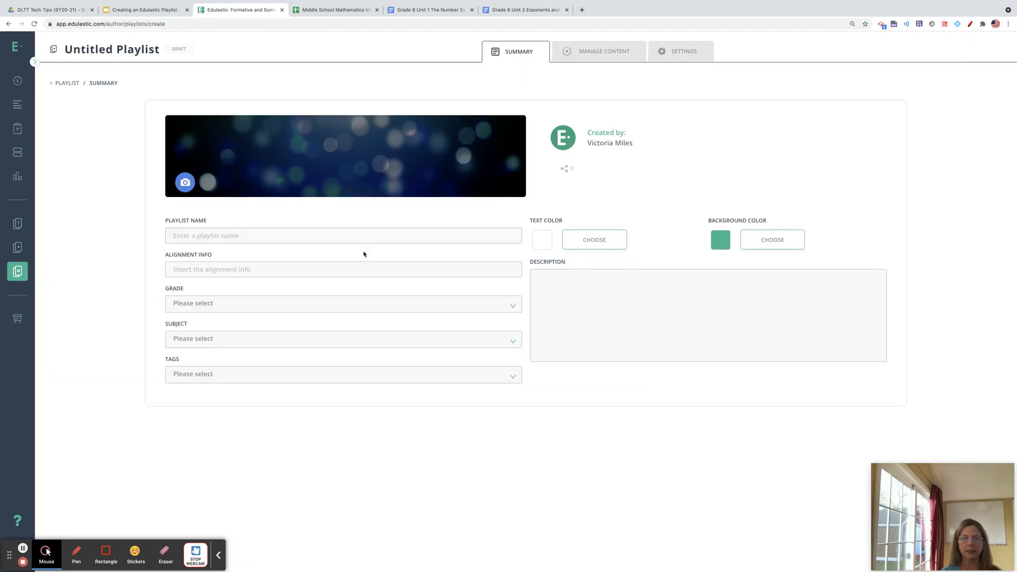
Name the playlist "Grade 8 Math" and leave the alignment info blank
click(254, 239)
text(Grade M)
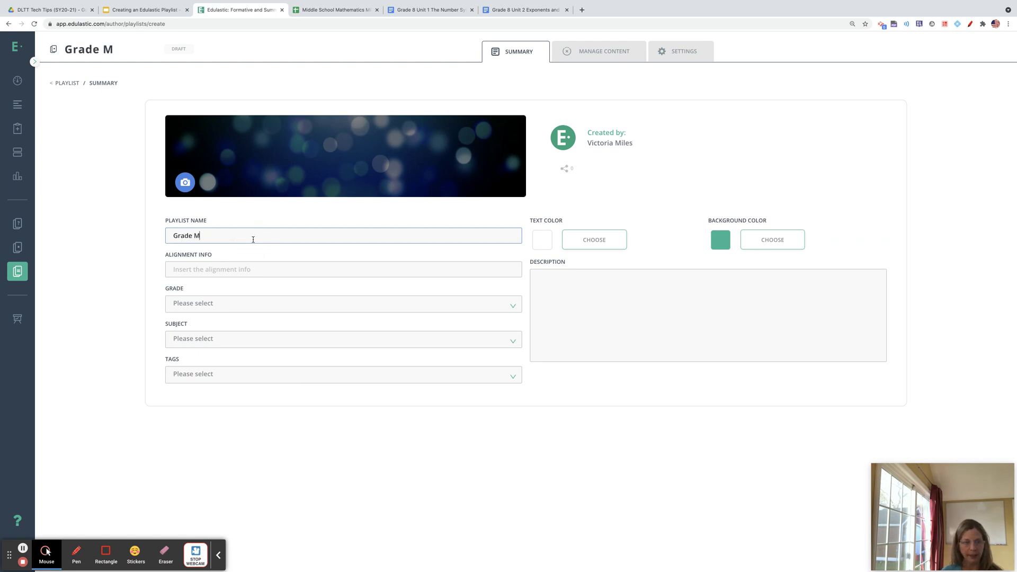
key(BackSpace)
text(8 Math)
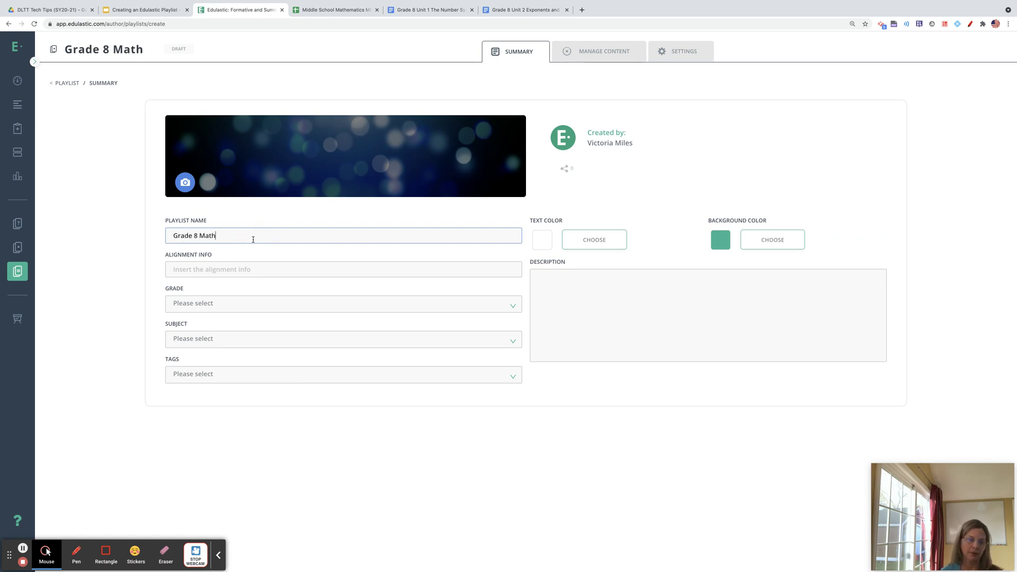
click(266, 272)
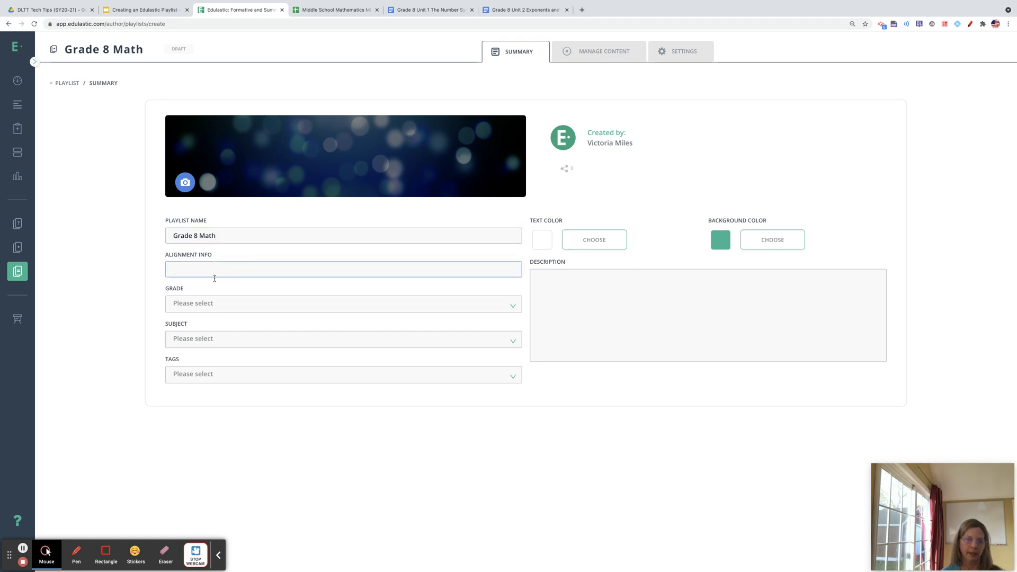
Set the playlist's grade to Grade 8 and its subject to Mathematics
click(198, 303)
scroll(192, 389, down, 2)
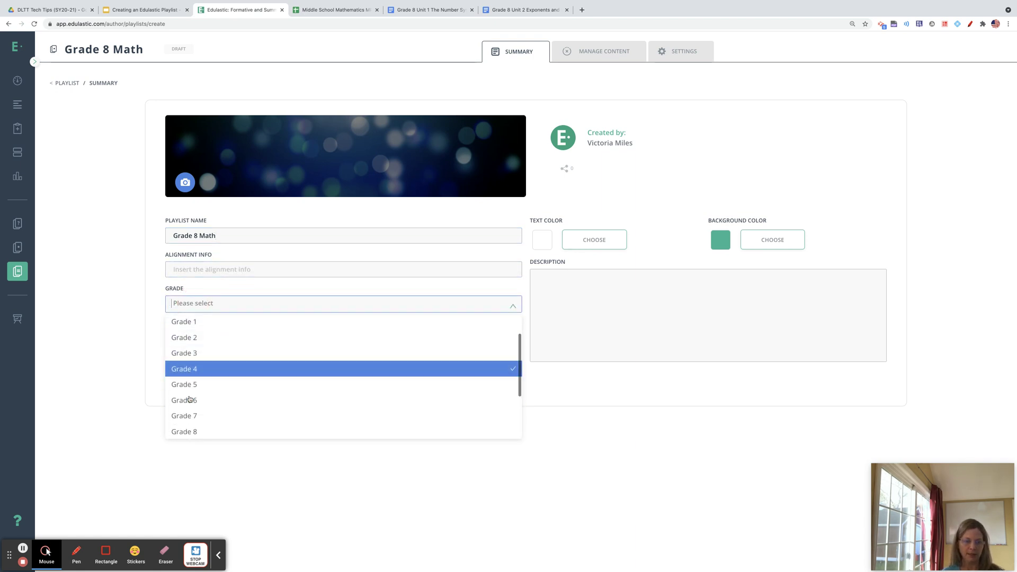
scroll(190, 399, down, 2)
click(189, 378)
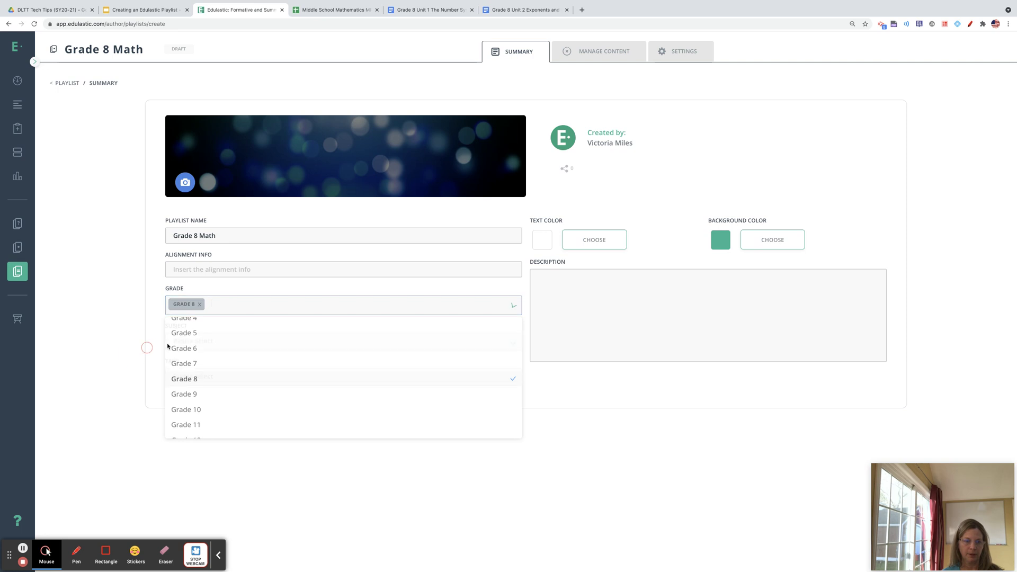
click(215, 339)
click(209, 365)
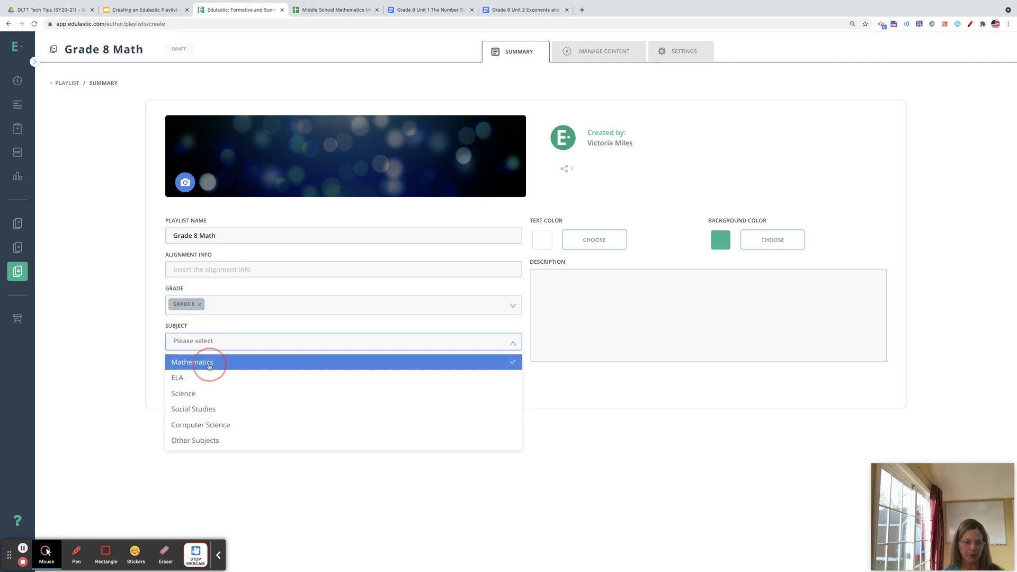
click(114, 368)
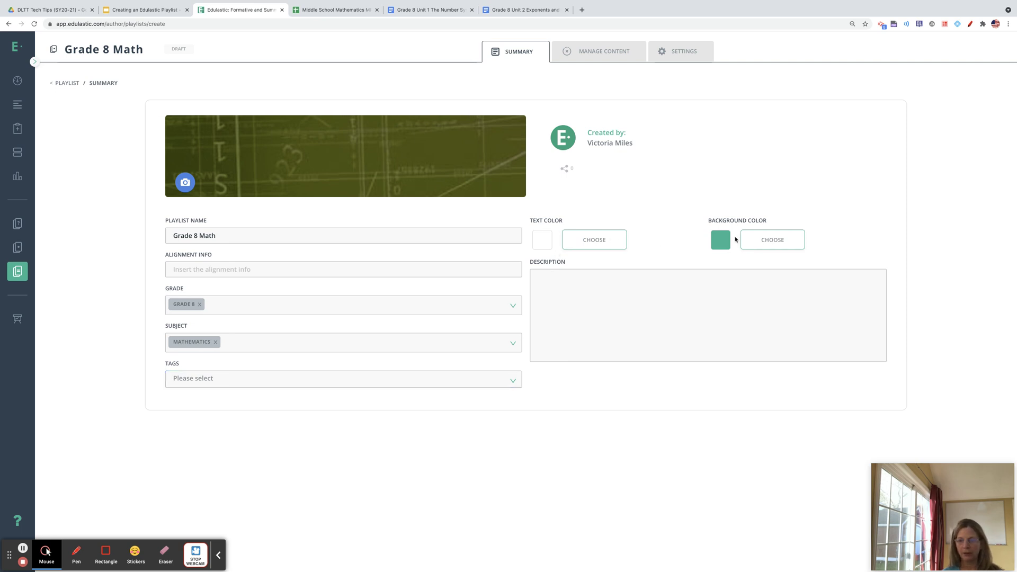
Enter the playlist description "This playlist aligns to NMS grade 8 math curriculum, which is aligned to 2017 MA Mathematics Framework."
click(564, 296)
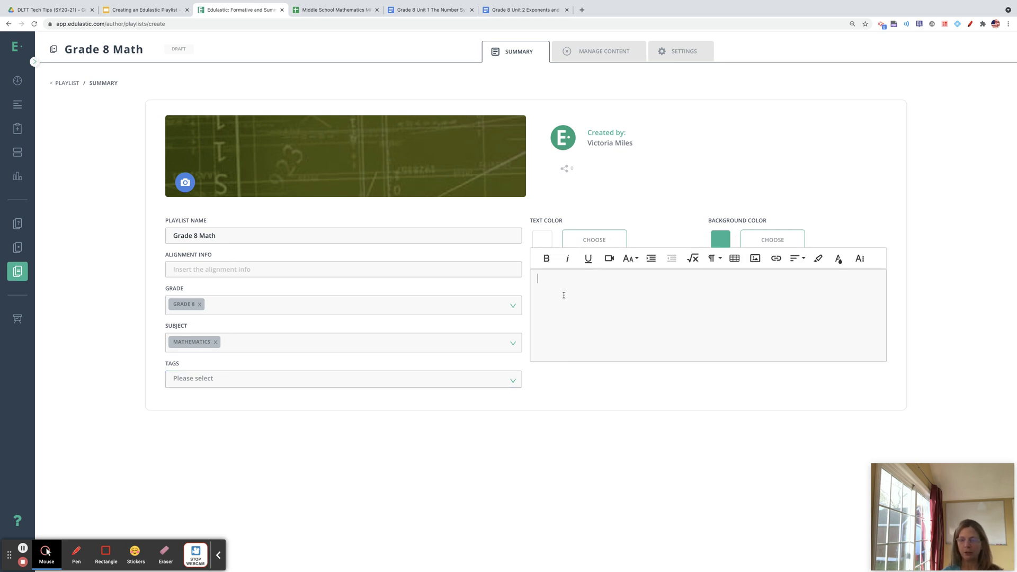
text(This pl)
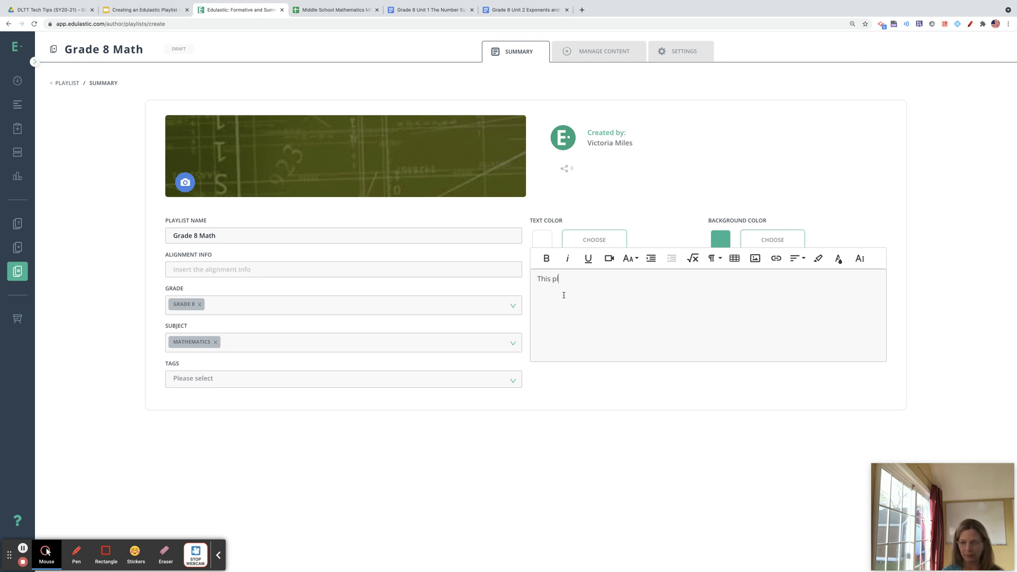
text(aylist alligns )
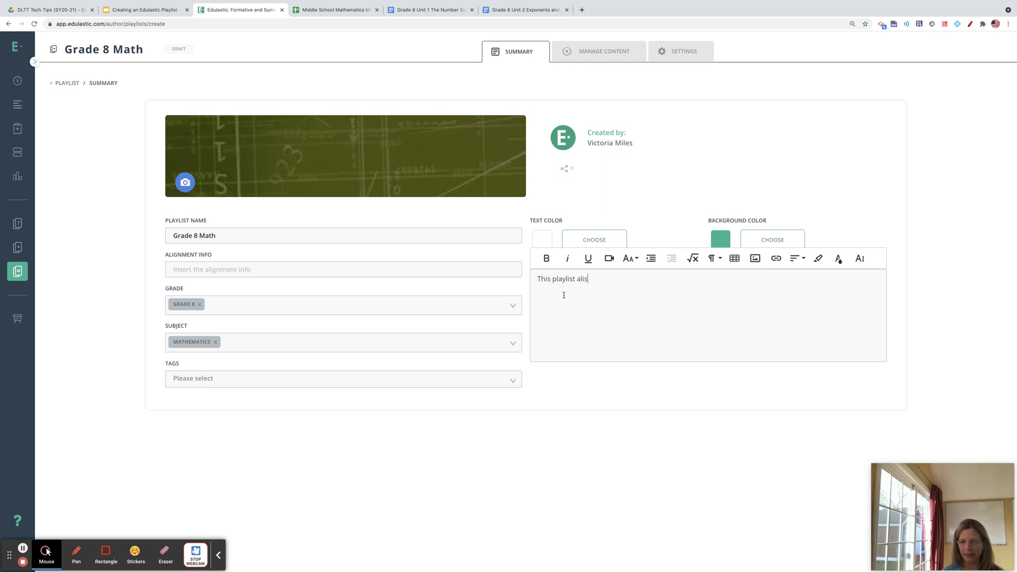
text(to NMS grade )
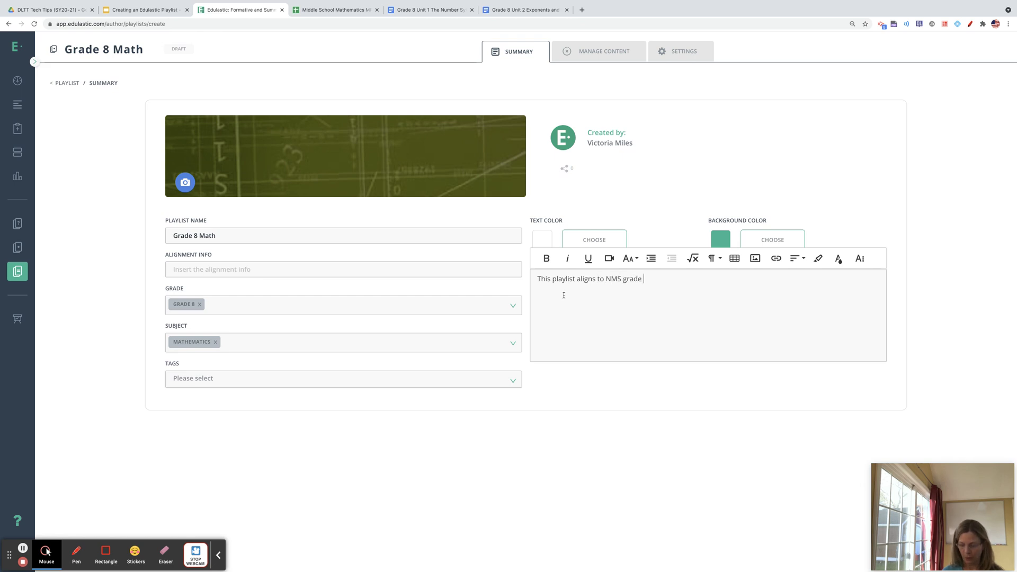
text(8 math curri)
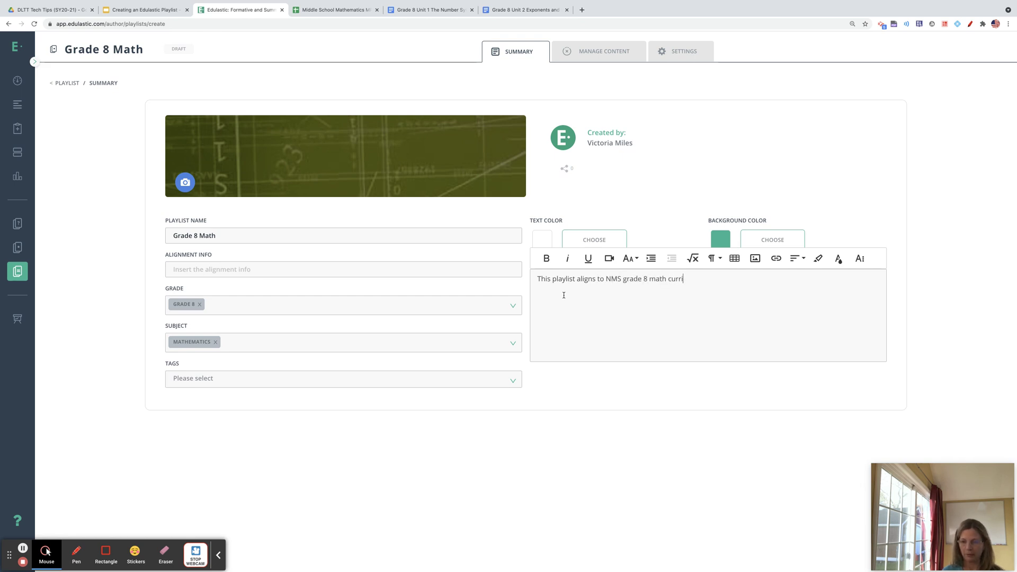
text(culum, which)
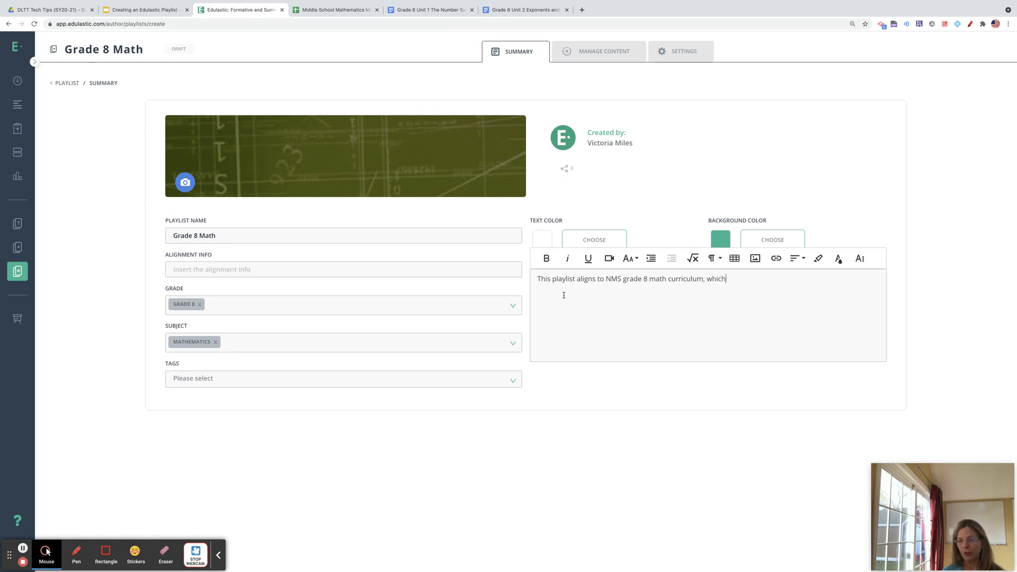
text( is ali)
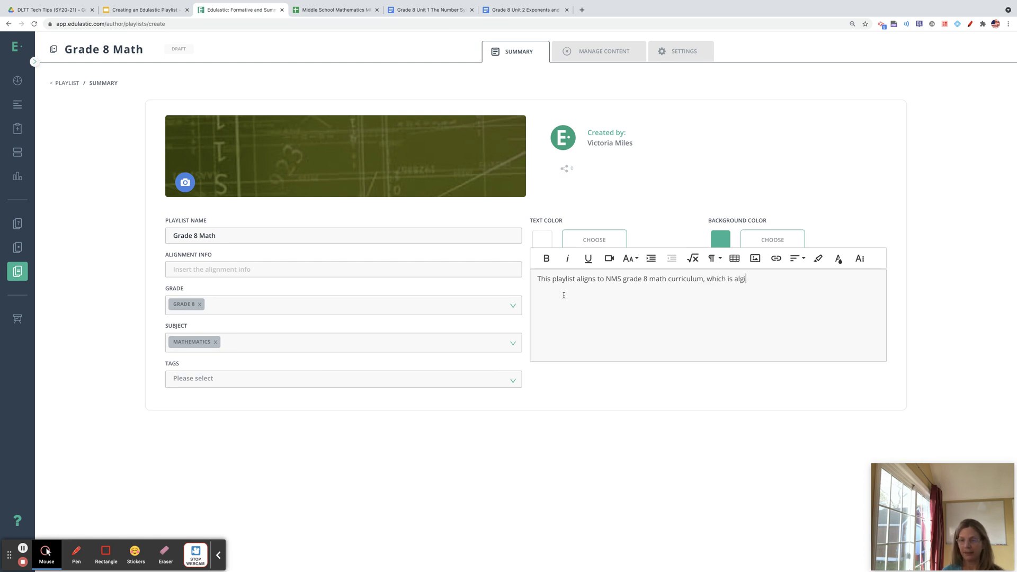
text(gned to )
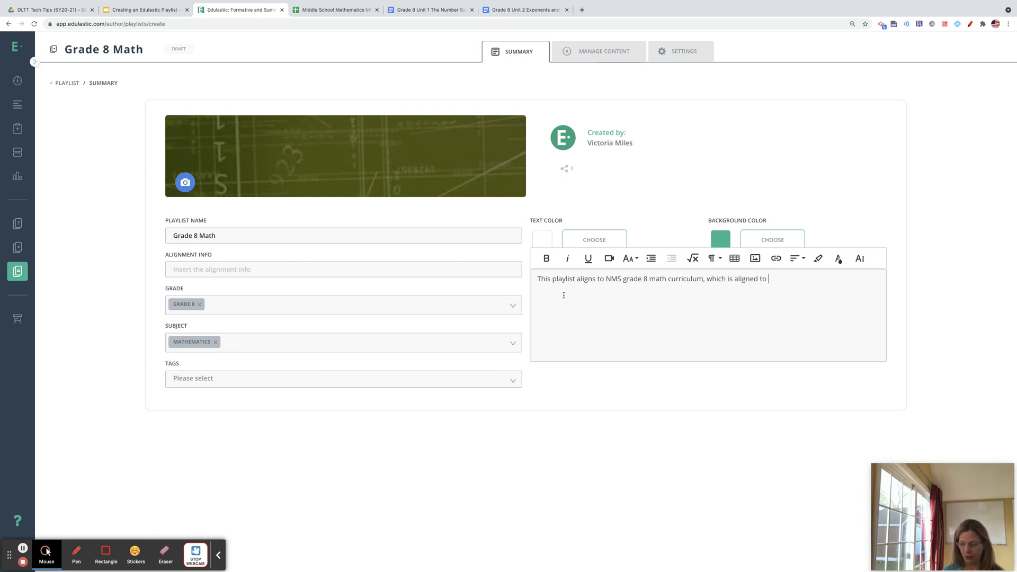
text(2017 MA )
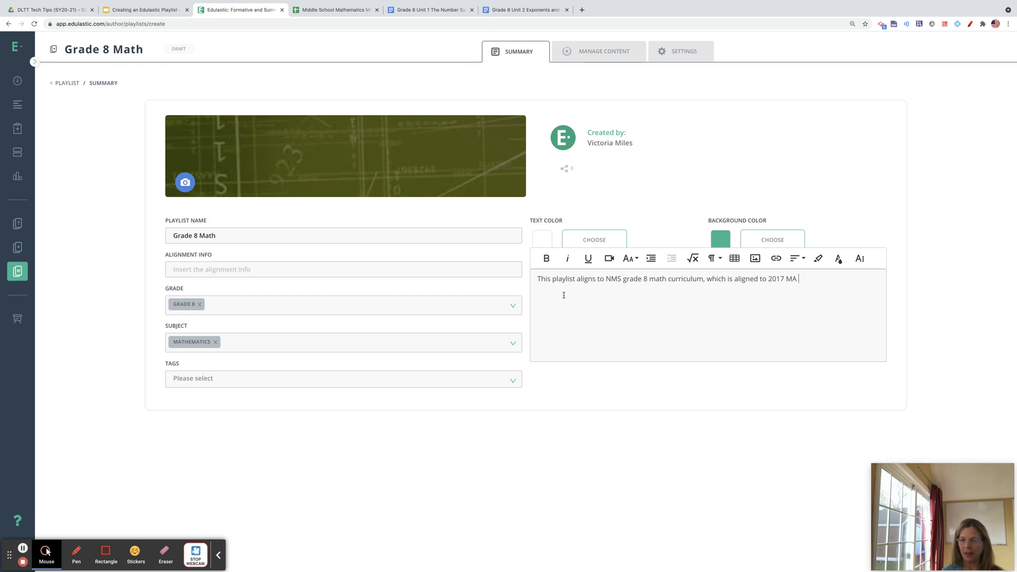
text(Mathemat)
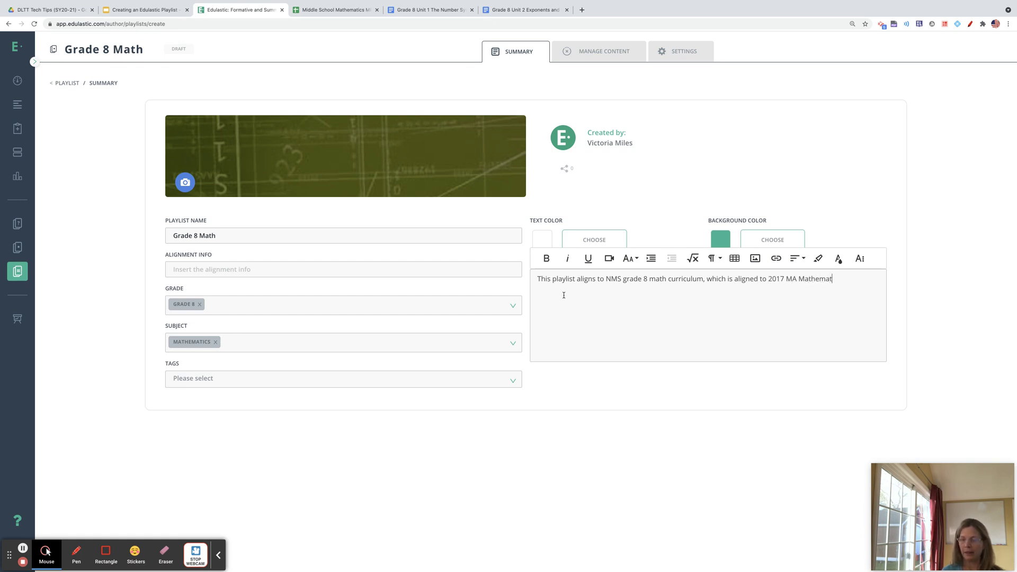
text(ics Fra)
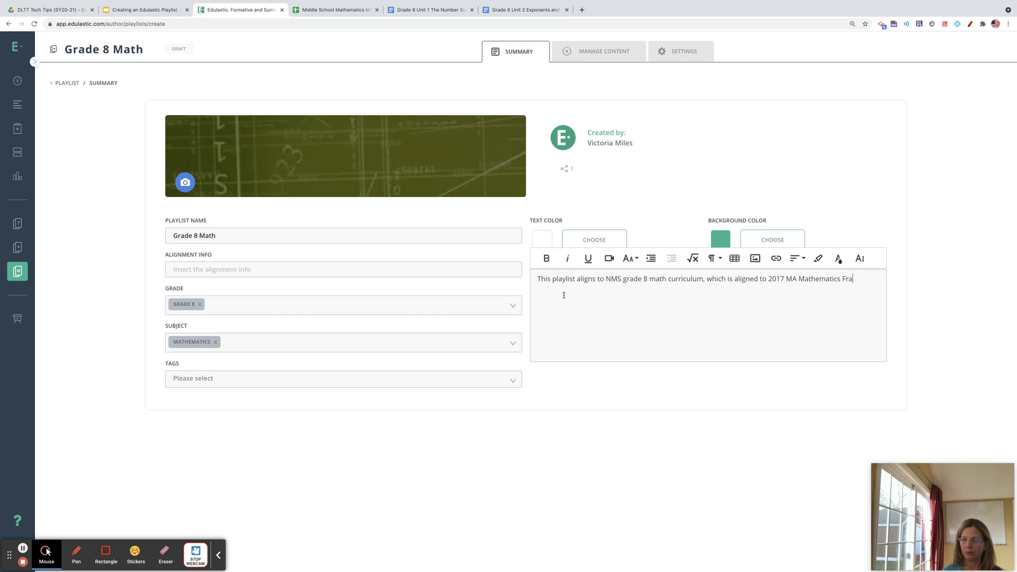
text(mework)
key(BackSpace)
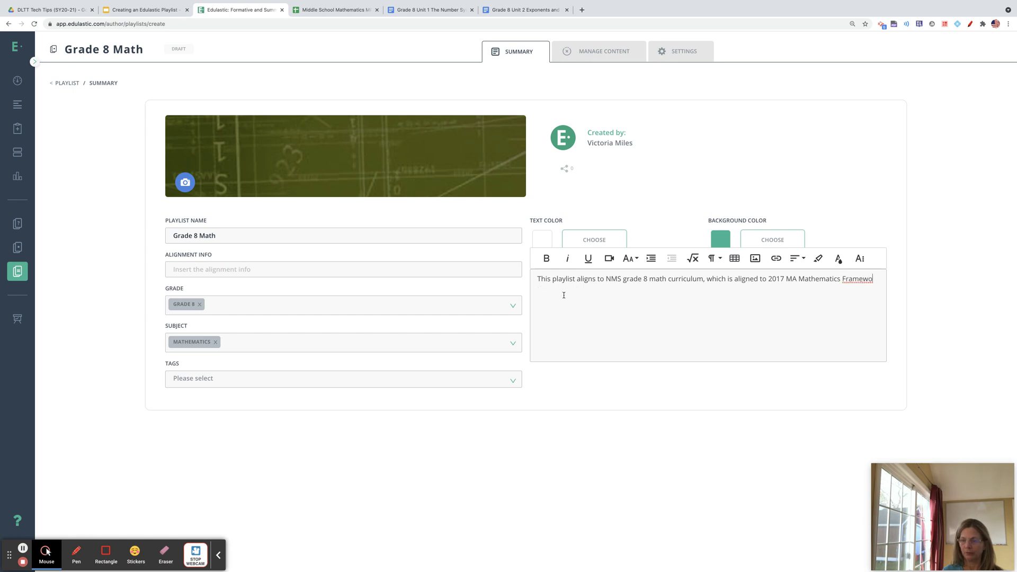
text(k.)
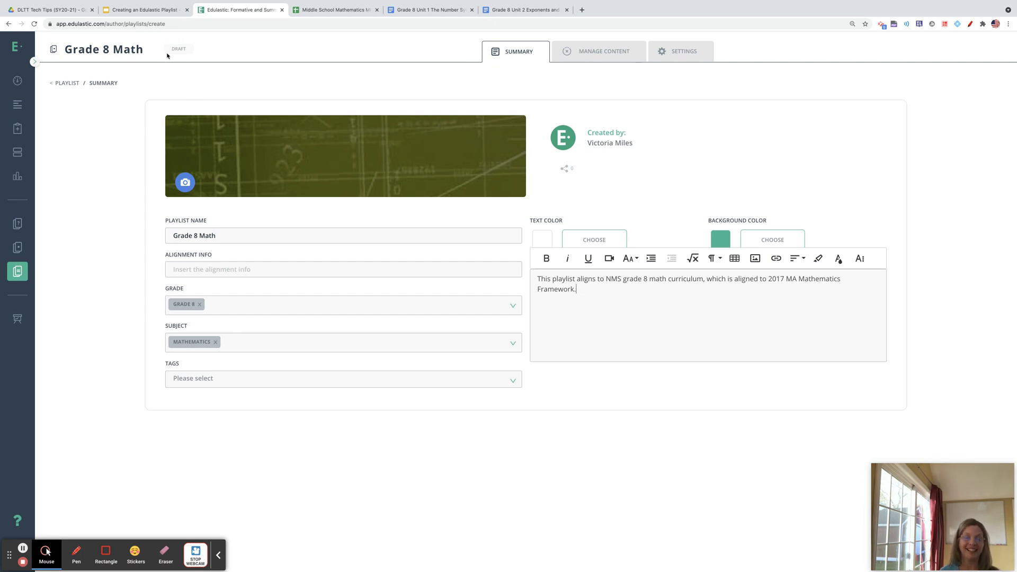
Start adding a module to the playlist's content, naming it "Grade 8 Math Unit 1" with unit number 1
click(599, 52)
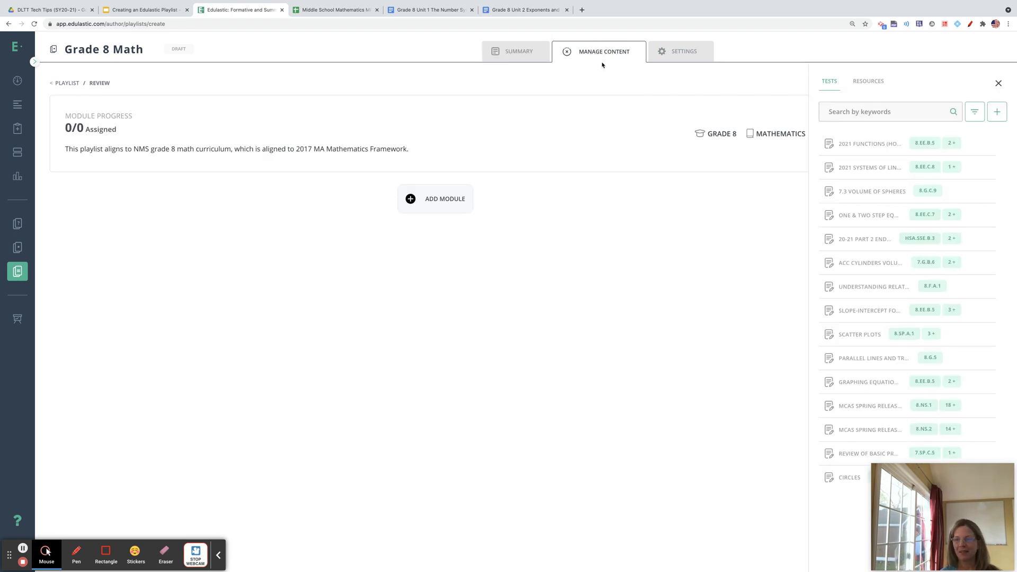
click(444, 200)
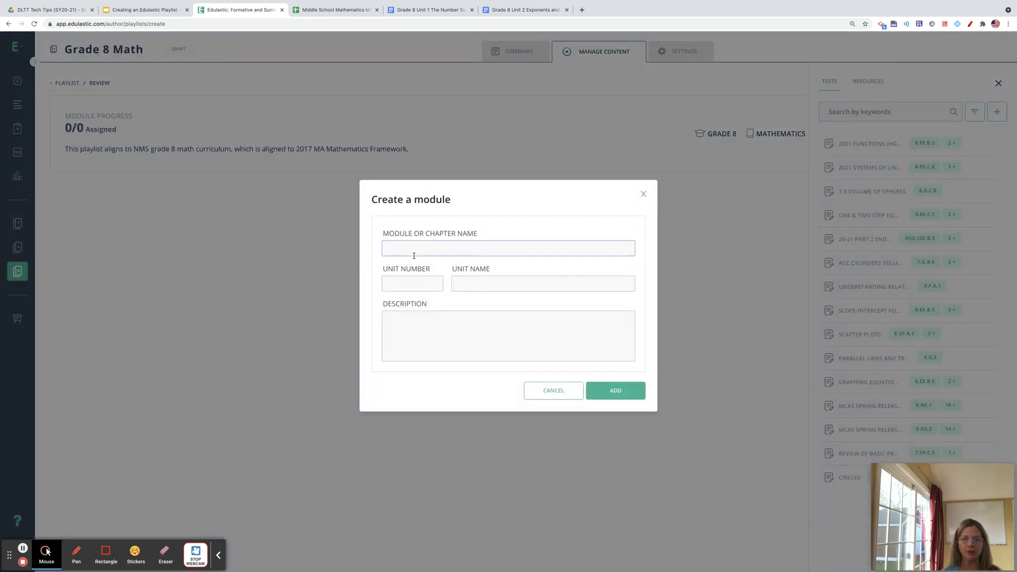
click(412, 248)
text(Grade 8)
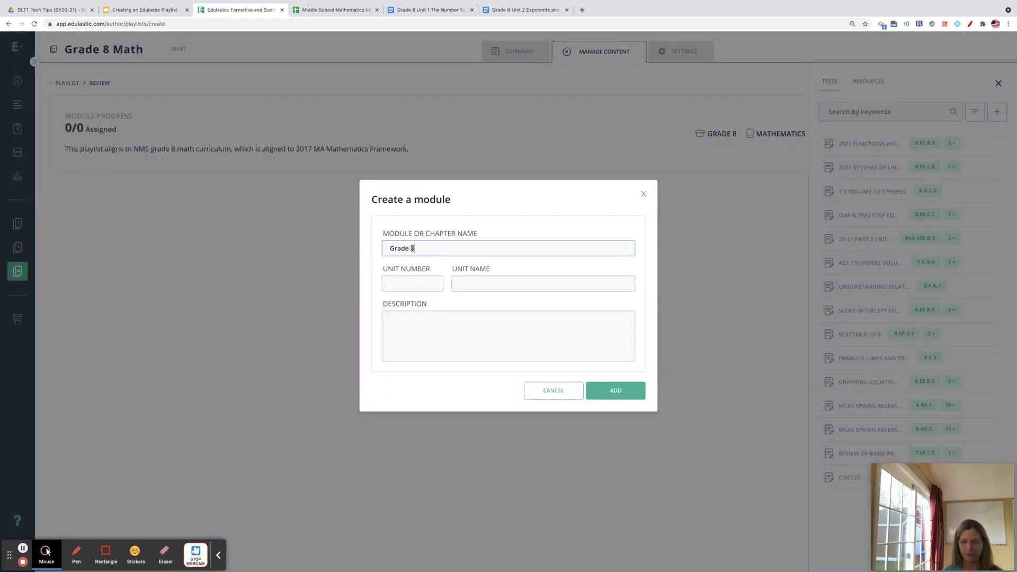
text( Math Unit 1)
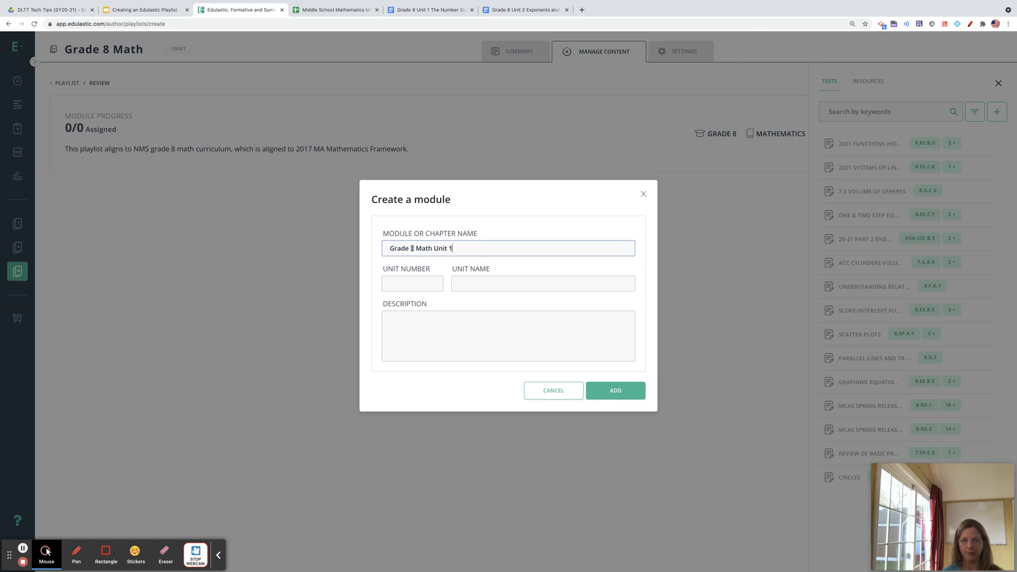
click(406, 283)
text(1)
key(Tab)
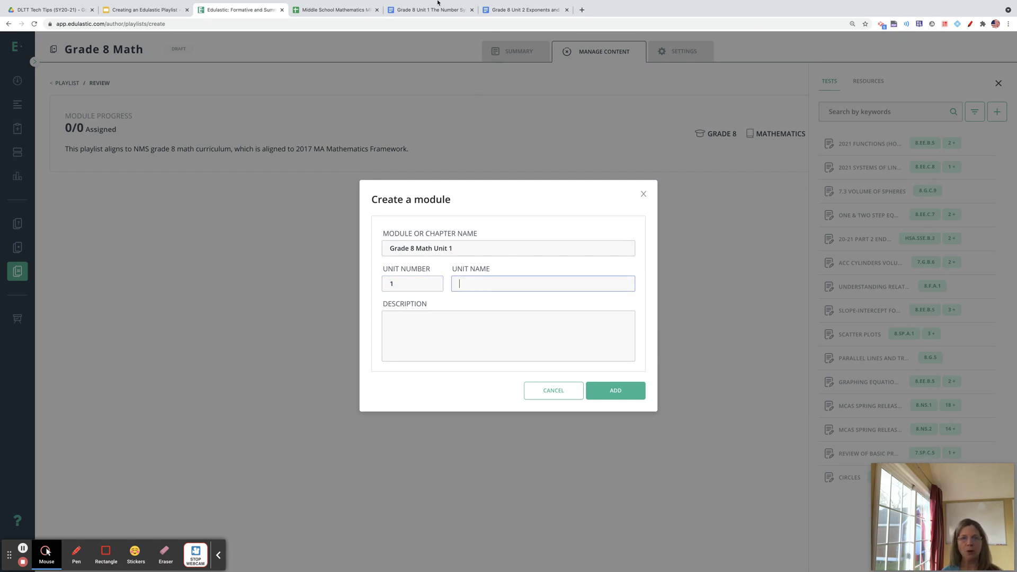
Look up the first unit's title in the 8th grade math curriculum map and enter "The Number System" as the module's unit name
click(334, 10)
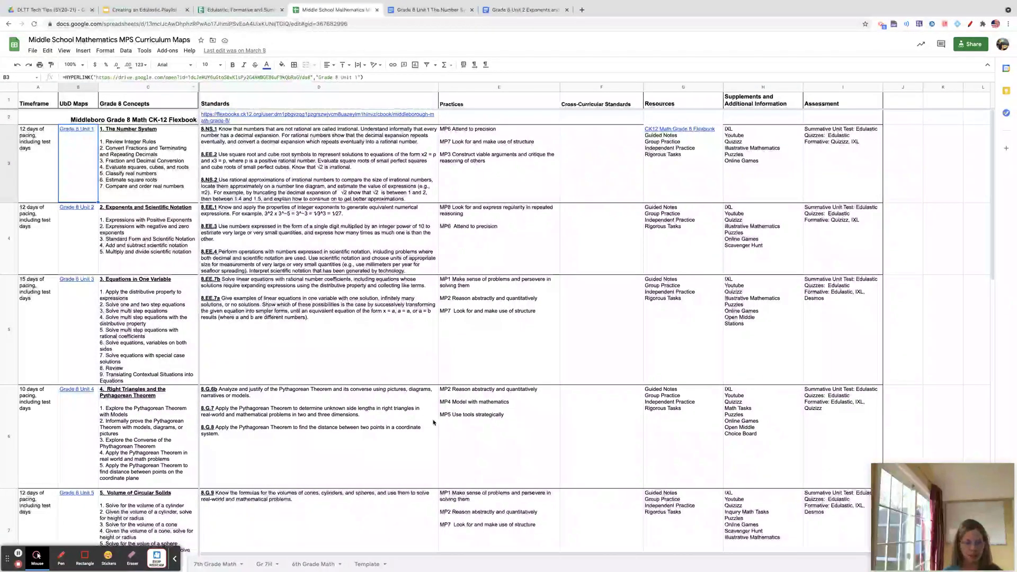
drag(7, 559, 567, 568)
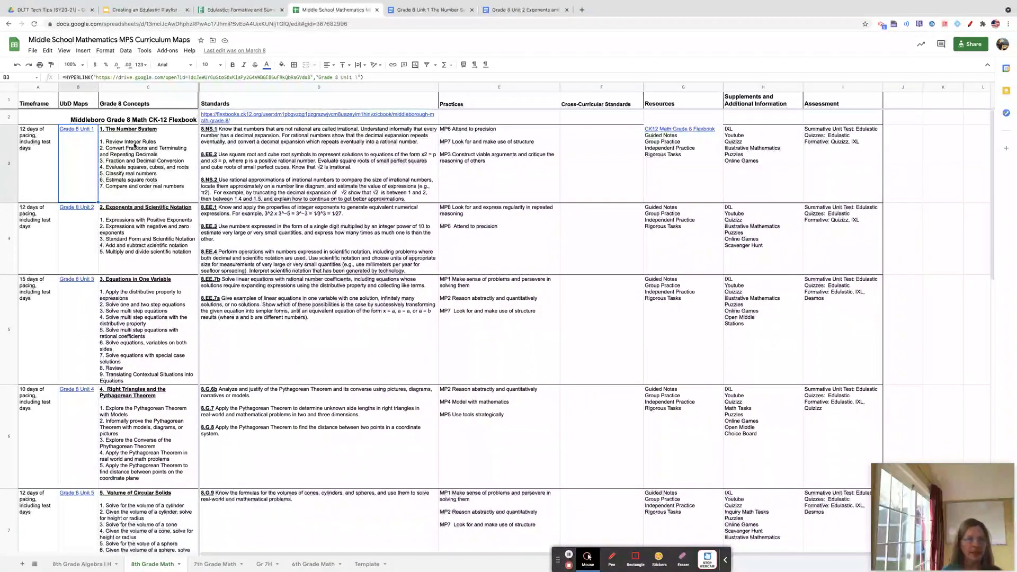
click(212, 10)
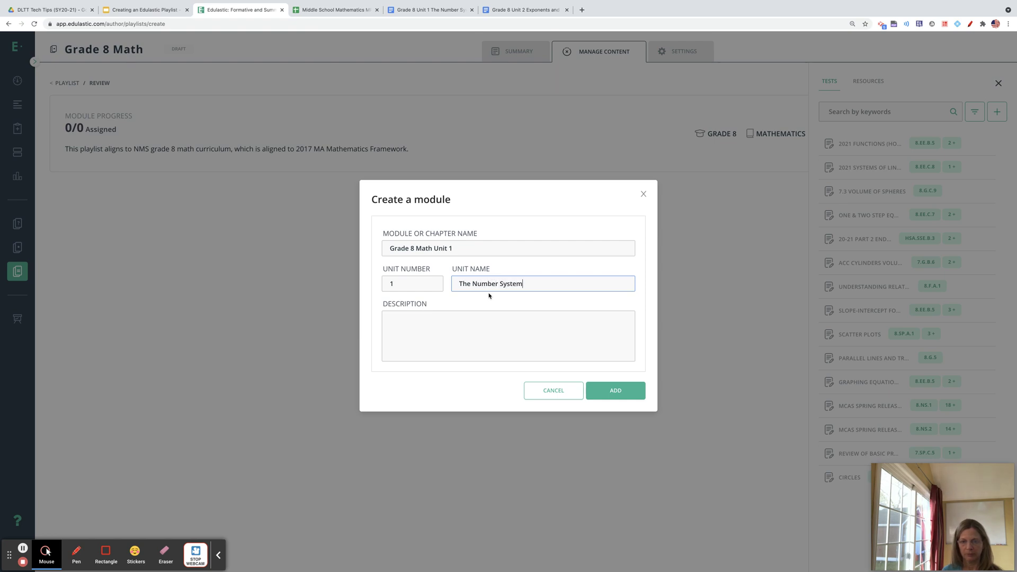
Fill in the module description with the italic overview paragraph from the Grade 8 Unit 1 The Number System document
click(468, 336)
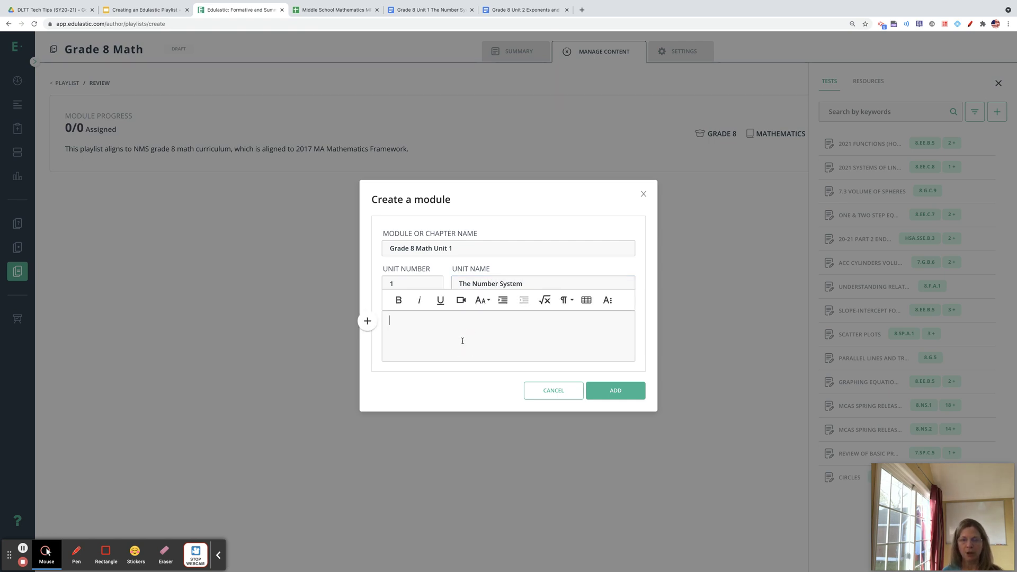
click(335, 10)
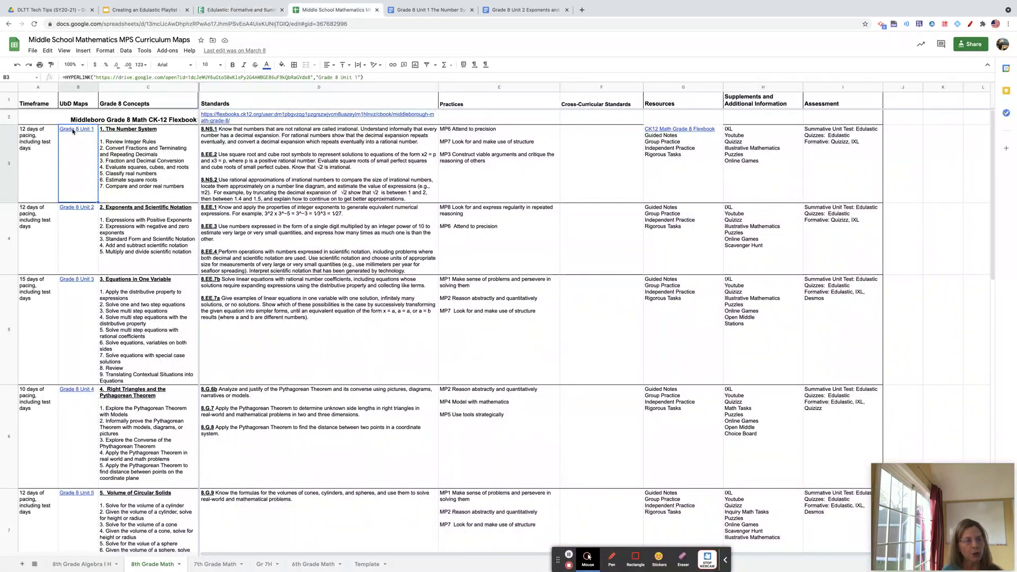
mouse_move(76, 142)
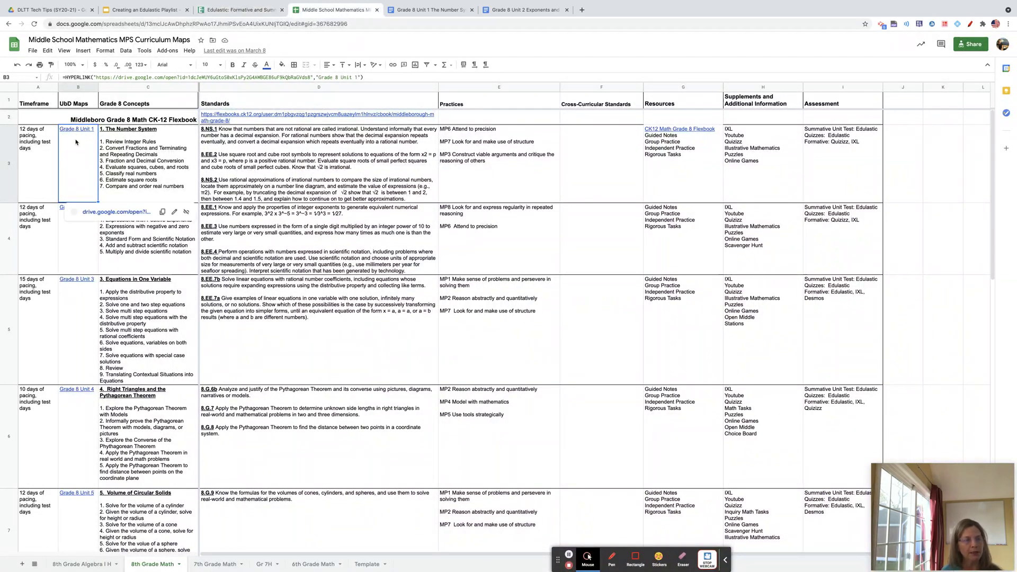
click(417, 10)
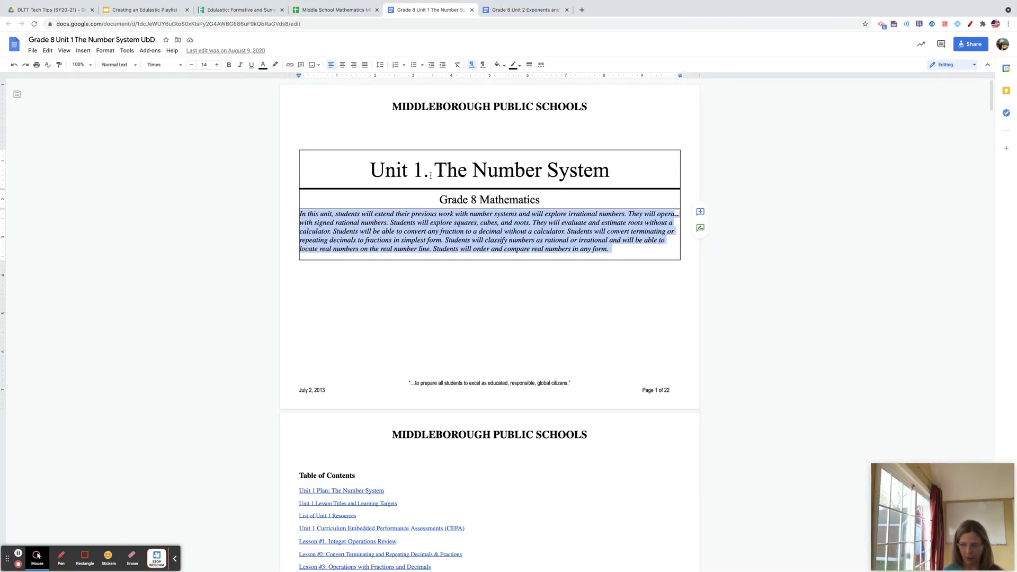
click(456, 221)
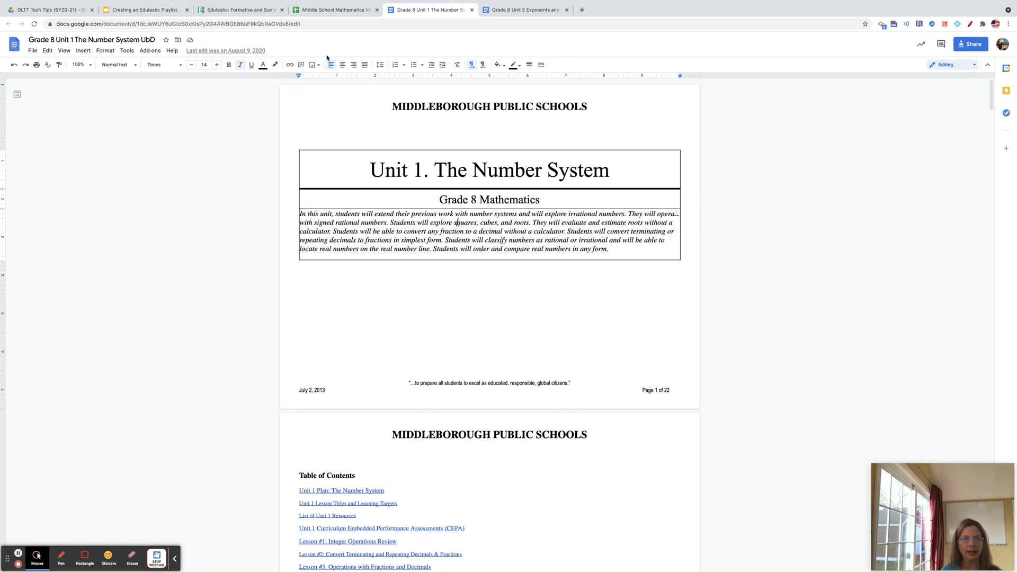
click(241, 10)
text(In this unit, students will extend their previous work with number systems and will explore irrational numbers. They will operate with signed rational numbers. Students will explore squares, cubes, and roots. They will evaluate and estimate roots without a calculator. Students will be able to convert any fraction to a decimal without a calculator. Students will convert terminating or repeating decimals to fractions in simplest form. Students will classify numbers as rational or irrational and will be able to locate real numbers on the real number line. Students will order and compare real numbers in any form.)
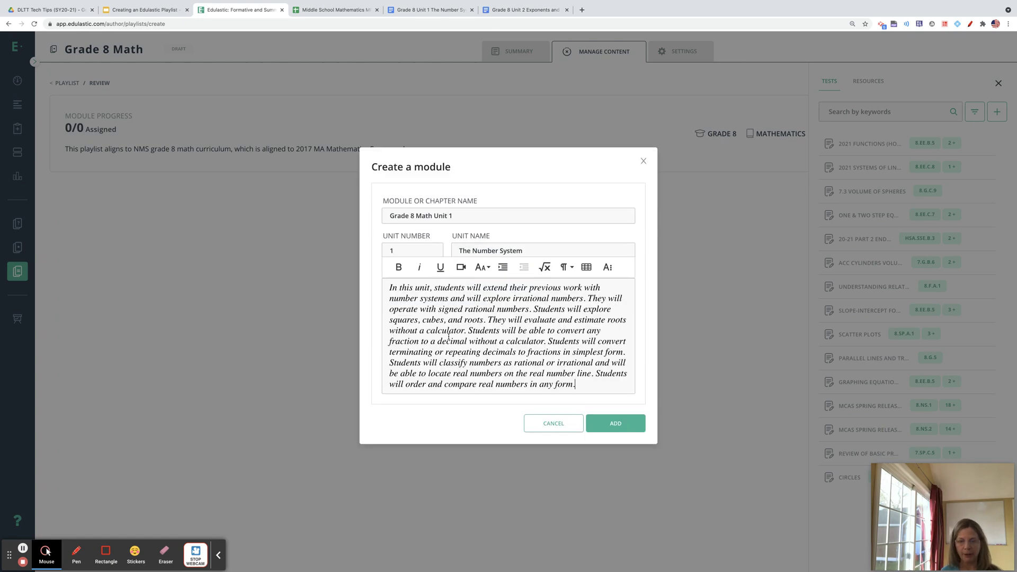
Reduce the font size of the whole Unit 1 description and add the module to the playlist
key(super+a)
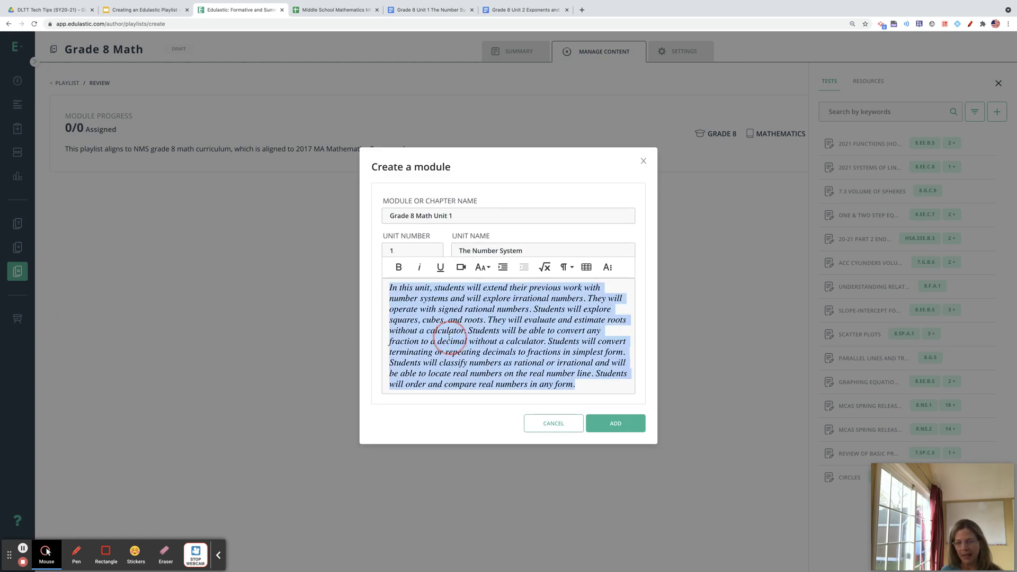
click(485, 269)
click(485, 302)
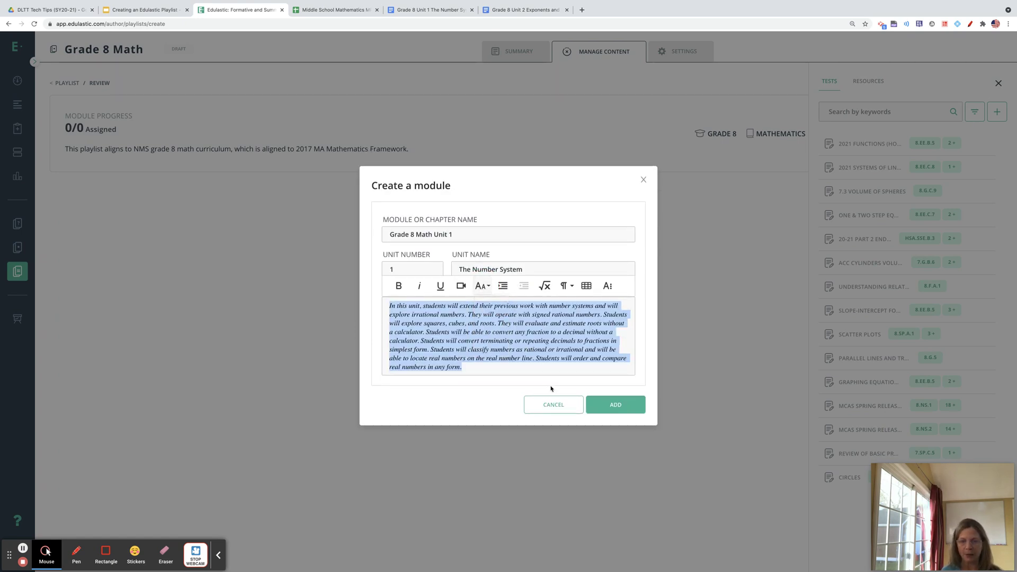
click(615, 409)
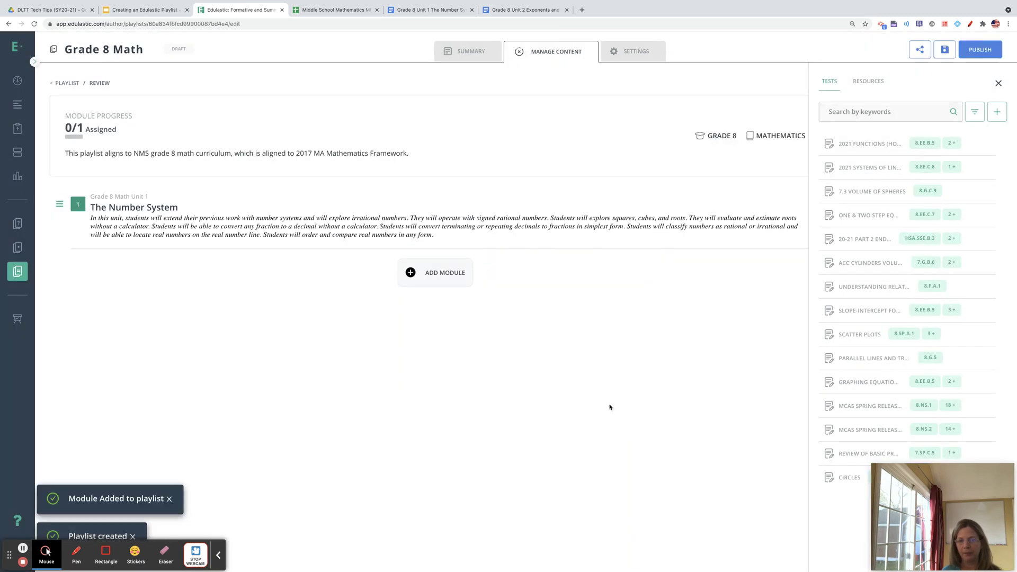
Start a second module named "Grade 8 Math Unit 2" with unit number 2
click(425, 263)
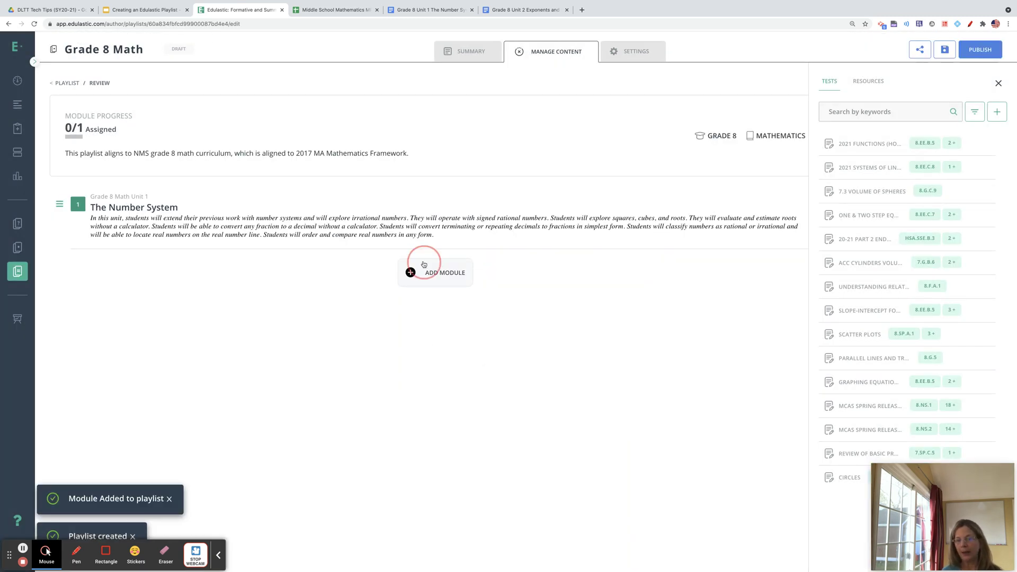
click(413, 244)
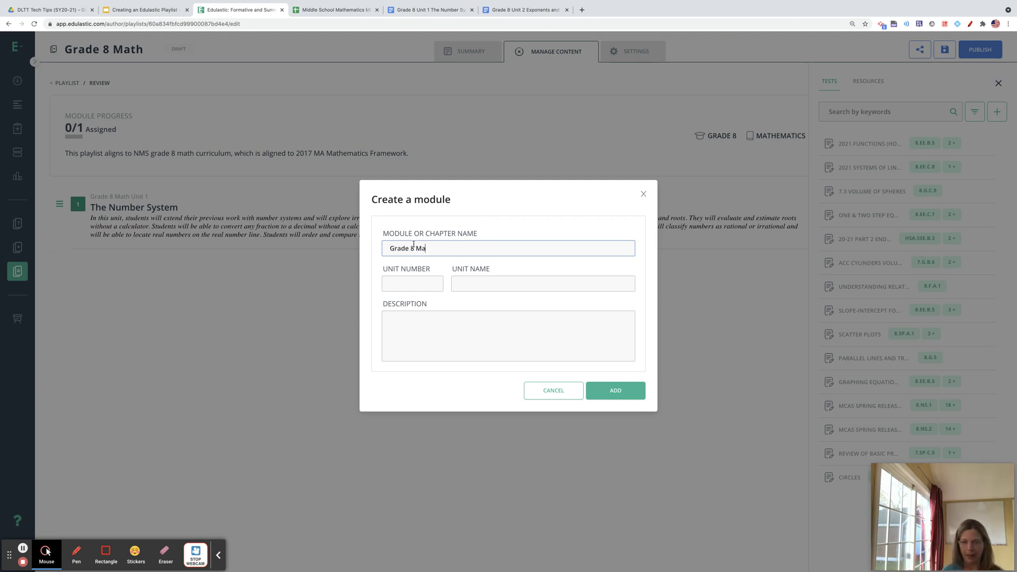
key(Tab)
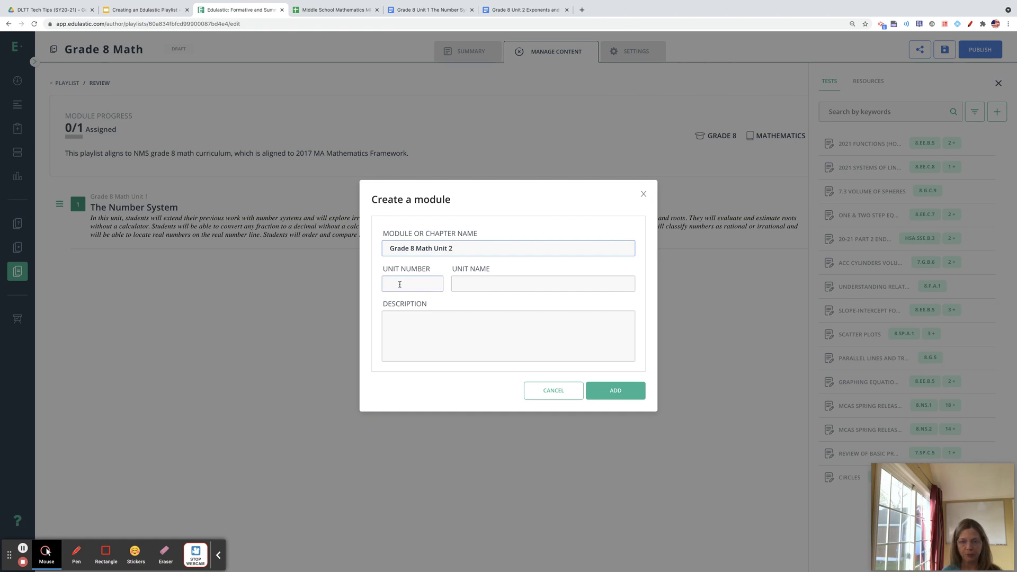
text(2)
click(491, 282)
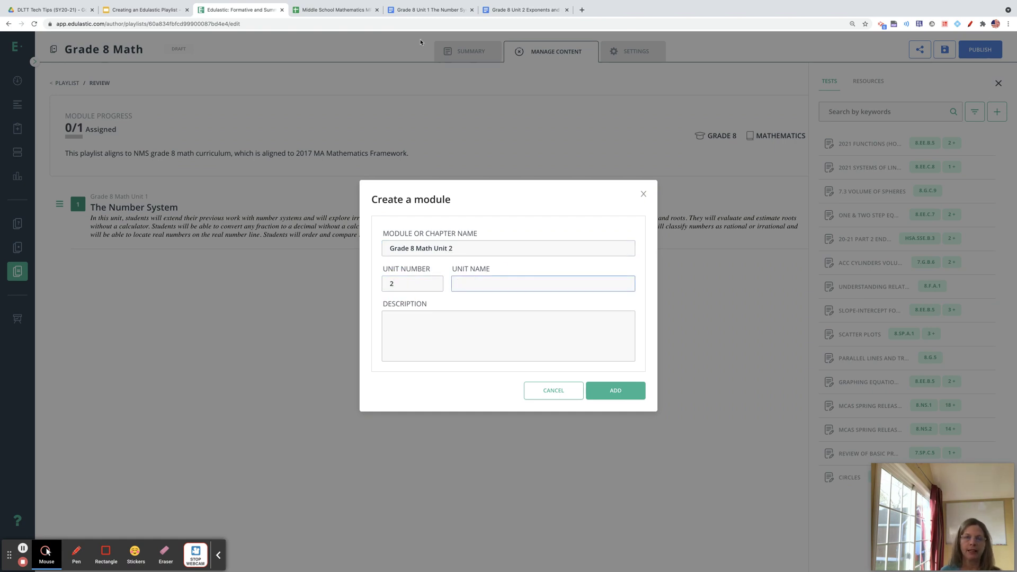
Using the curriculum map and Unit 2 document, enter the unit name "Exponents and Scientific Notation" and the document's overview paragraph as the description
click(331, 10)
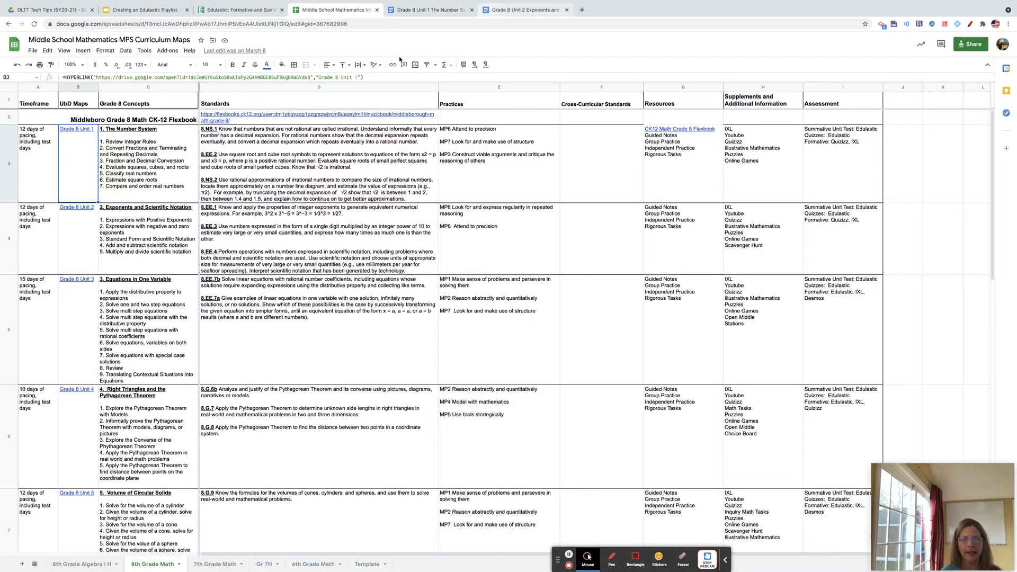
click(76, 209)
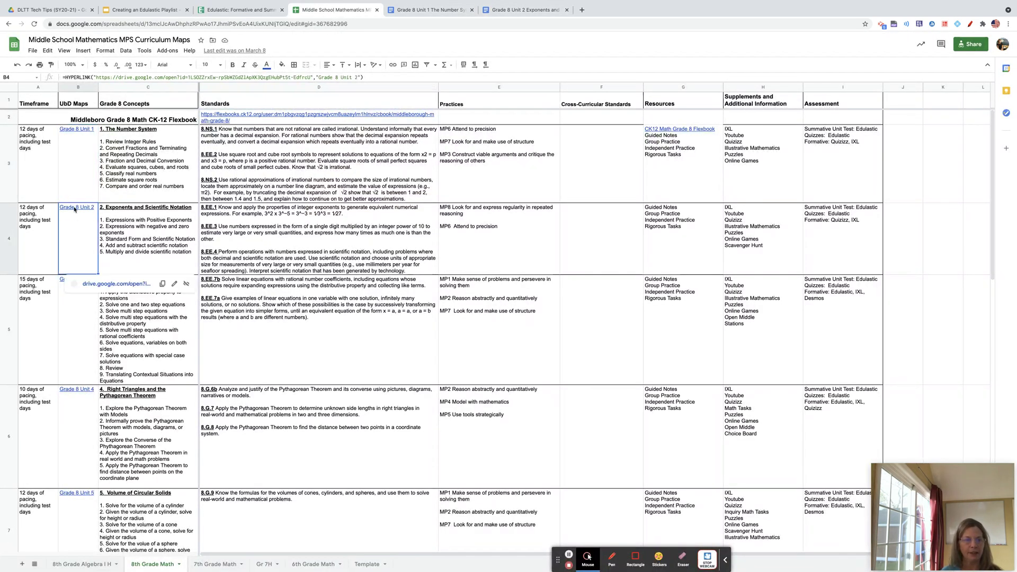
click(524, 10)
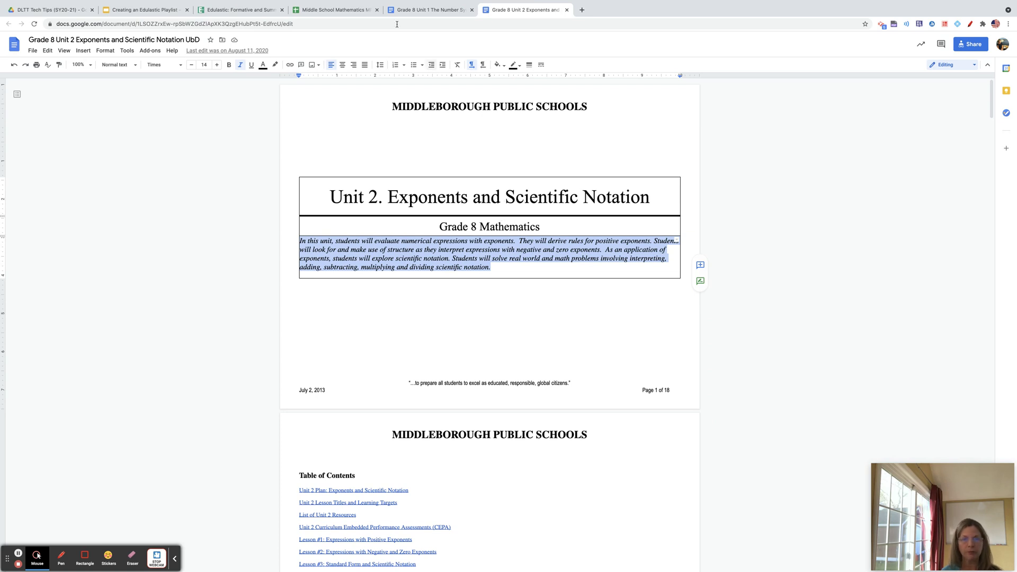
click(241, 10)
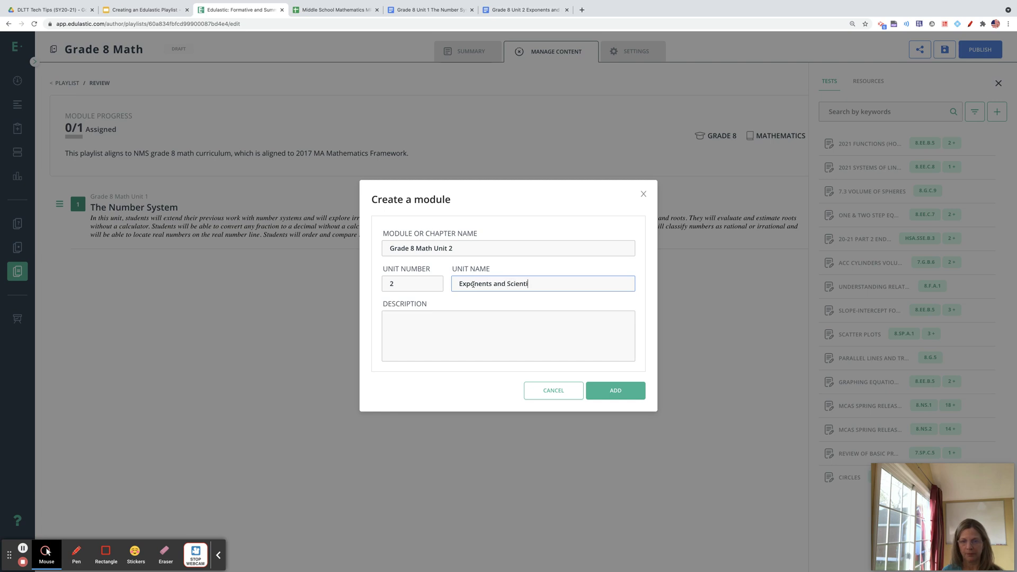
click(453, 321)
text(In this unit, students will evaluate numerical expressions with exponents.  They will derive rules for positive exponents.  Students will look for and make use of structure as they interpret expressions with negative and zero exponents.  As an application of exponents, students will explore scientific notation. Students will solve real world and math problems involving interpreting, adding, subtracting, multiplying and dividing scientific notation.)
Reduce the whole Unit 2 description to the font size between 12 and 16 and add the module to the playlist
mouse_move(467, 329)
mouse_down()
mouse_move(424, 329)
mouse_move(460, 327)
mouse_up()
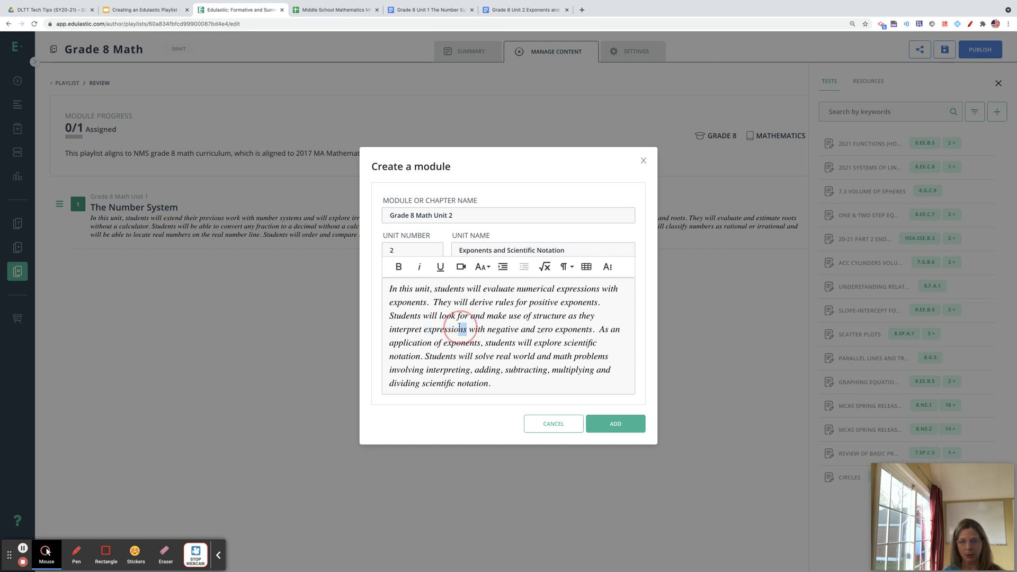
key(ctrl+a)
click(483, 267)
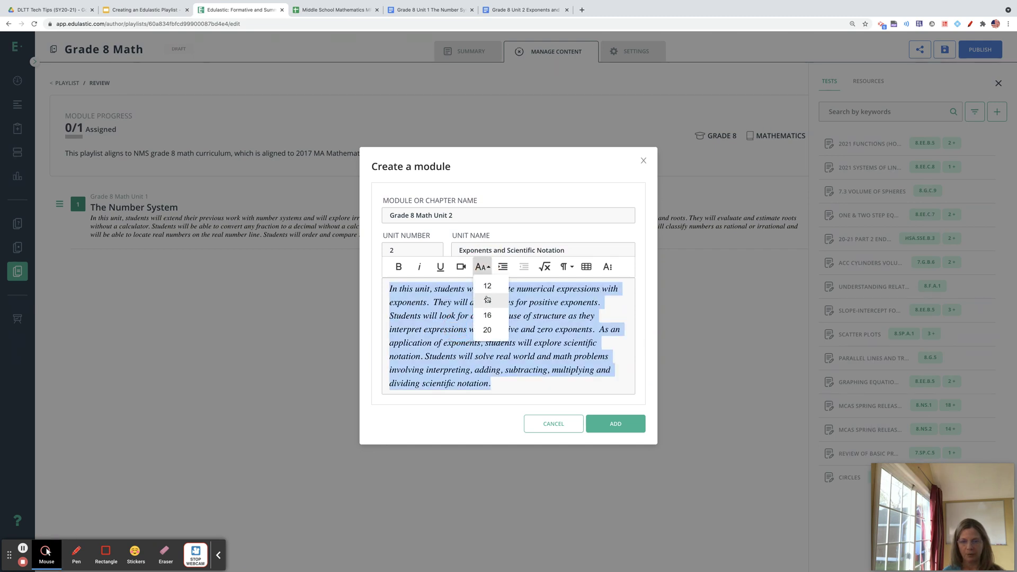
click(488, 300)
click(614, 401)
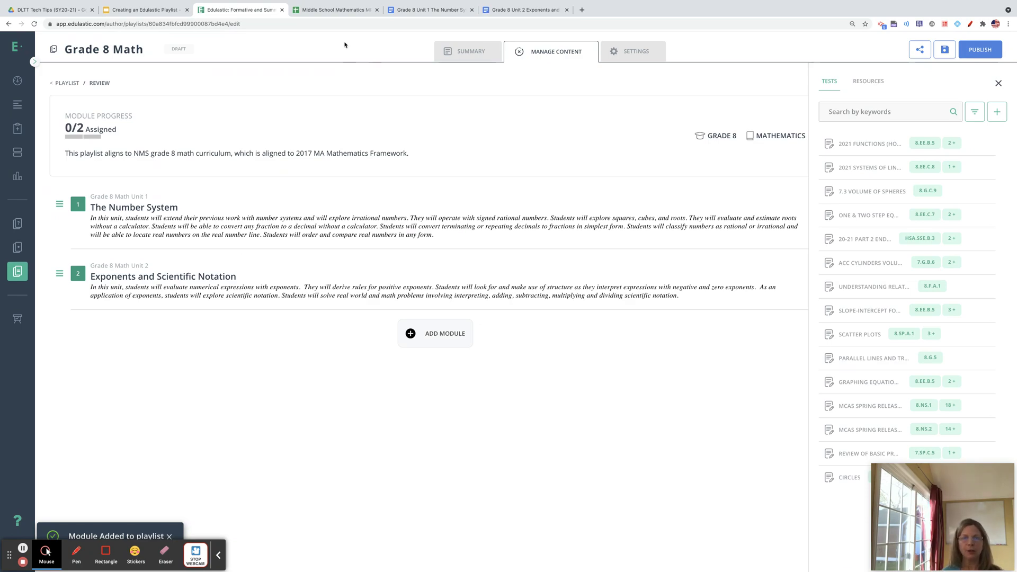
Review the remaining Grade 8 units in the curriculum map, then return to Edulastic and save the playlist
click(334, 9)
scroll(125, 303, down, 5)
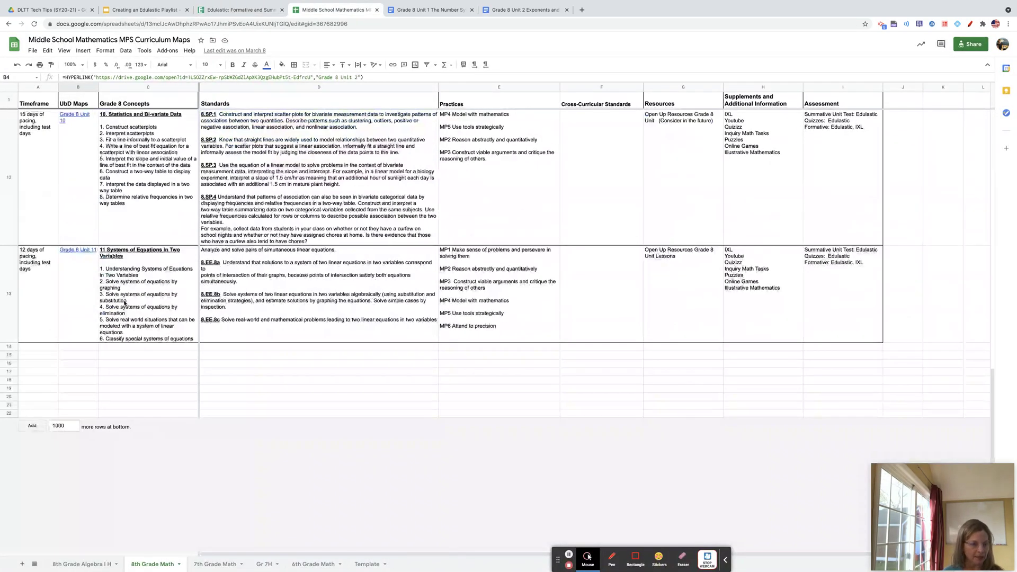
scroll(125, 303, up, 15)
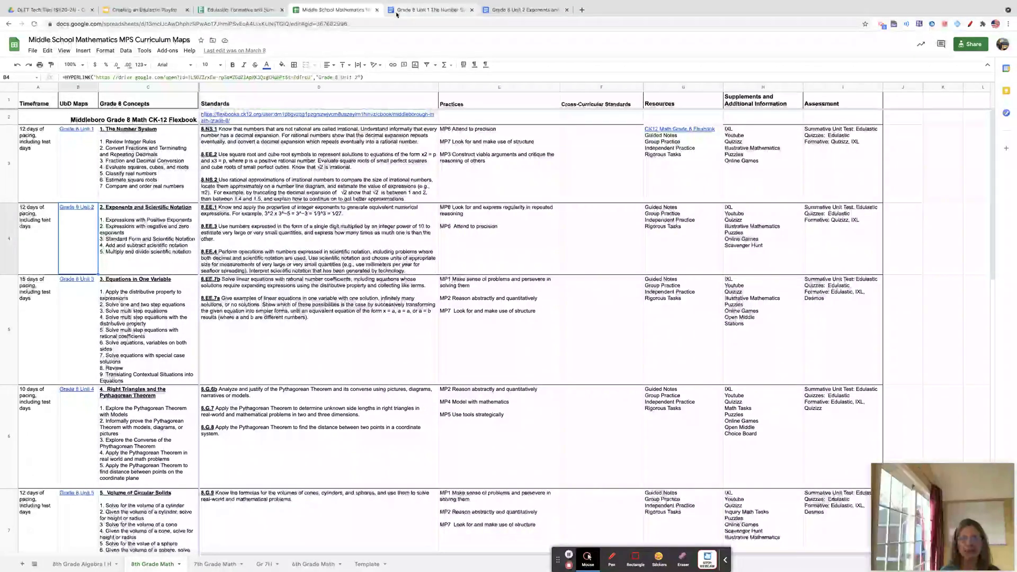
click(240, 9)
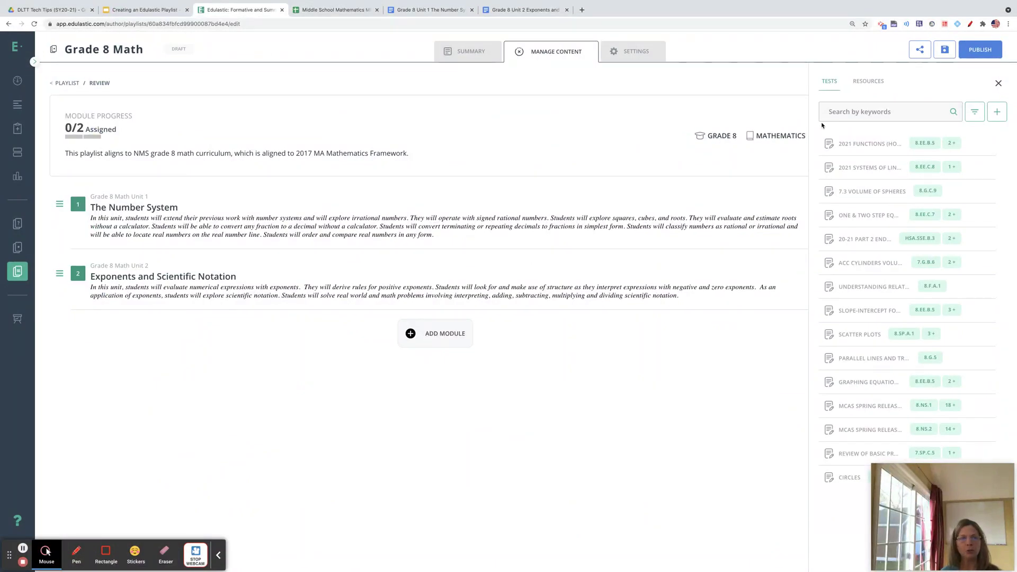
click(945, 51)
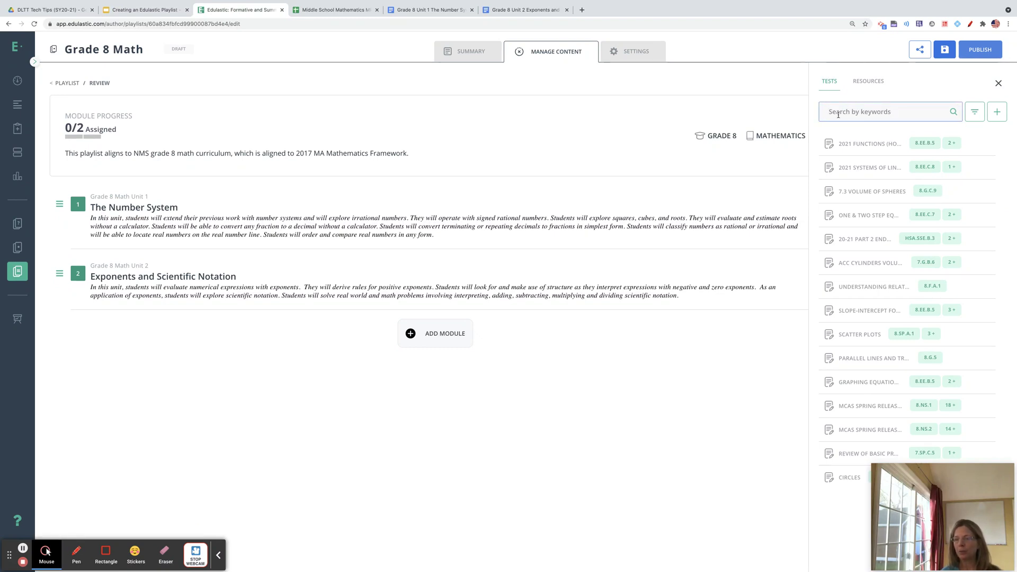
Filter the tests to published Grade 8 Mathematics tests authored by me in the District Library collection
click(974, 116)
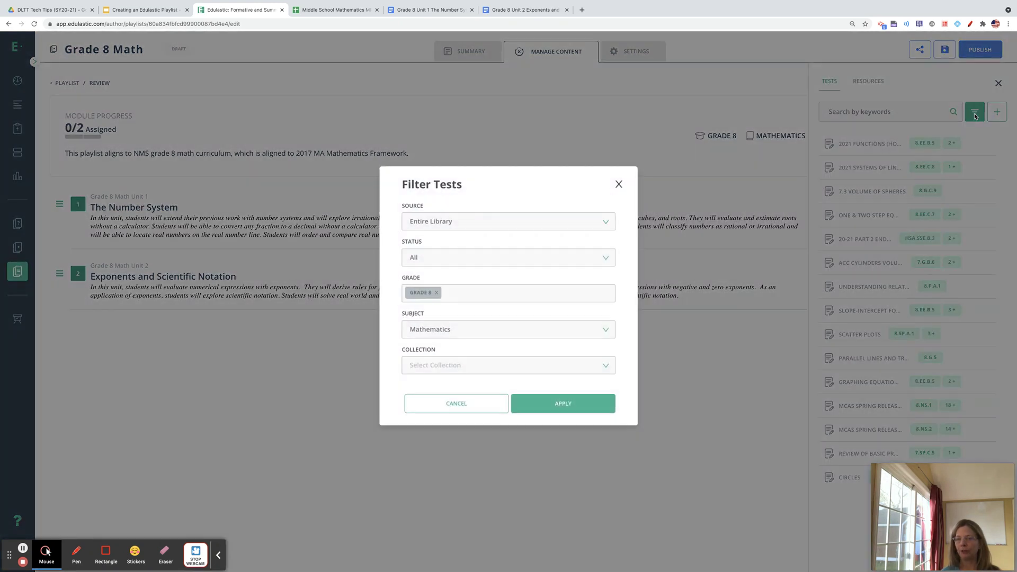
click(450, 223)
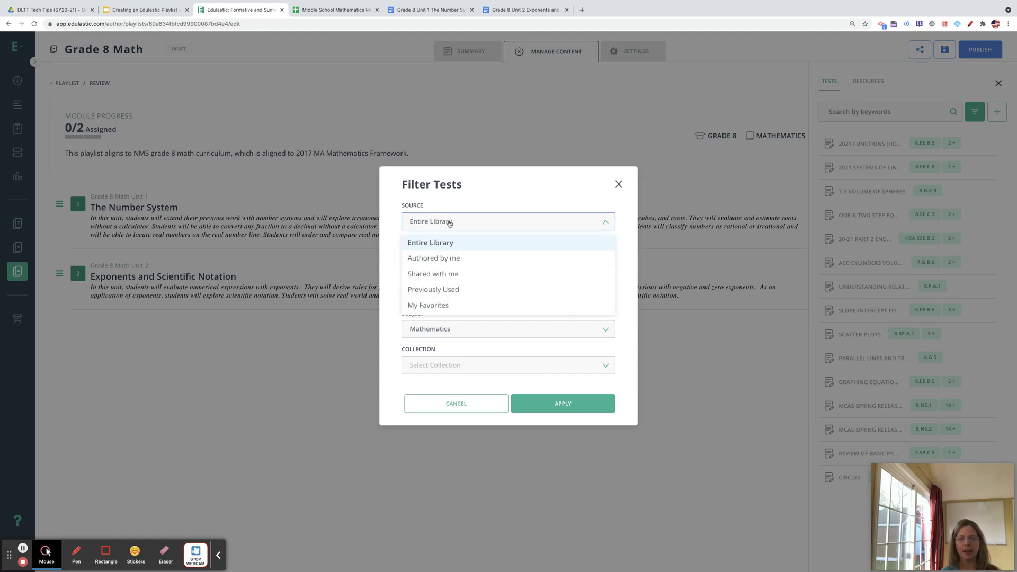
click(446, 261)
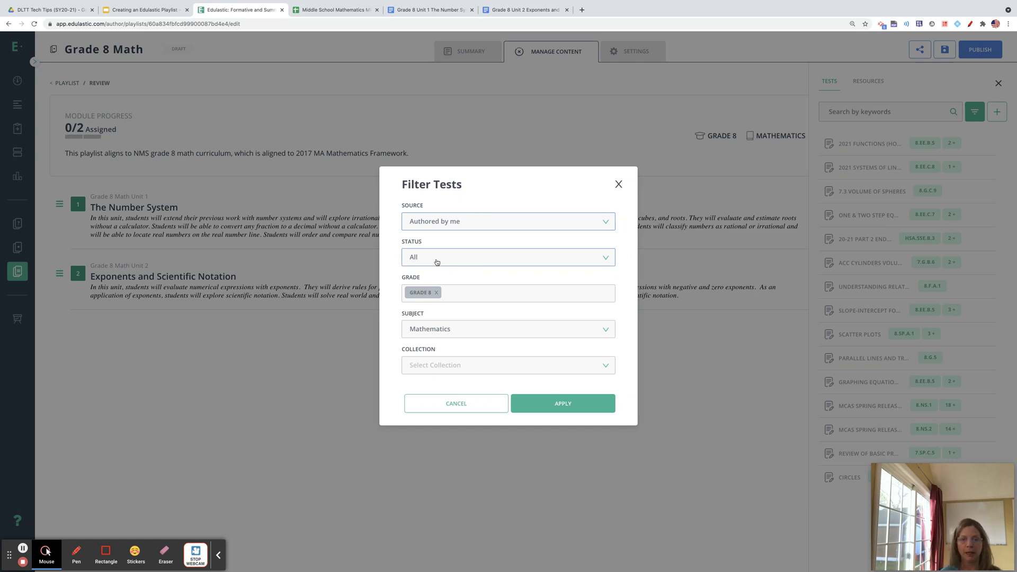
click(436, 260)
click(433, 293)
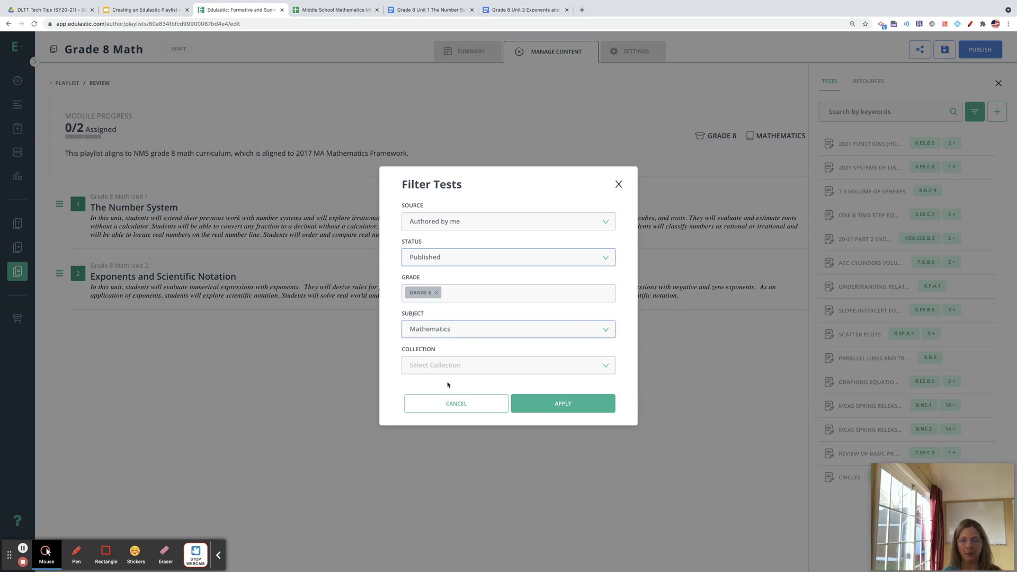
click(442, 364)
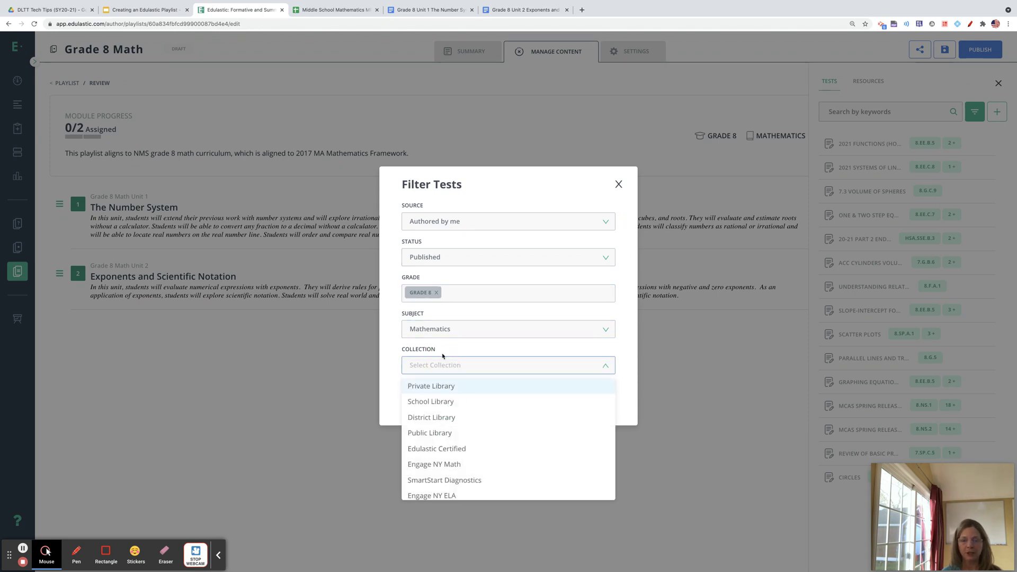
click(441, 417)
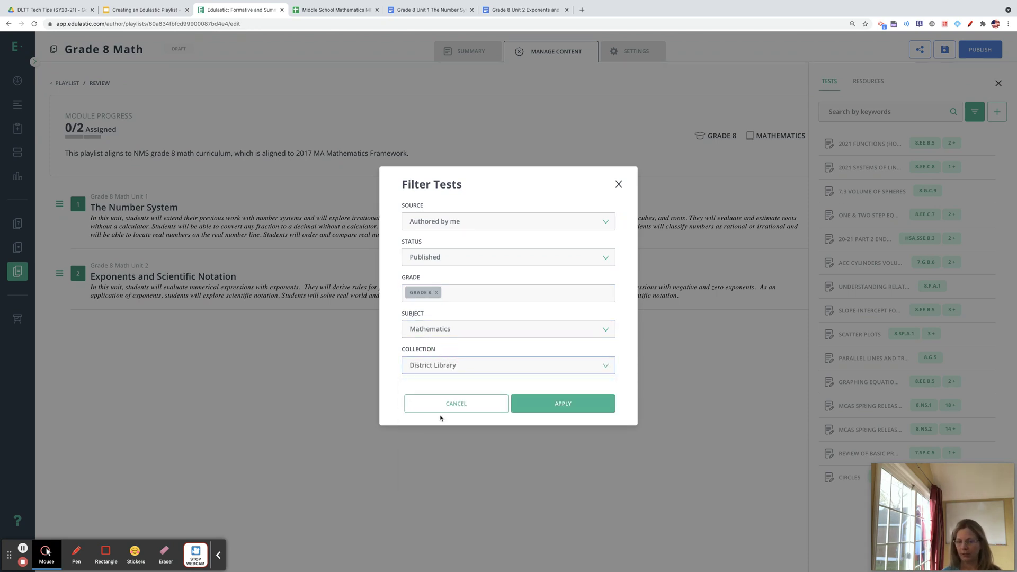
click(551, 406)
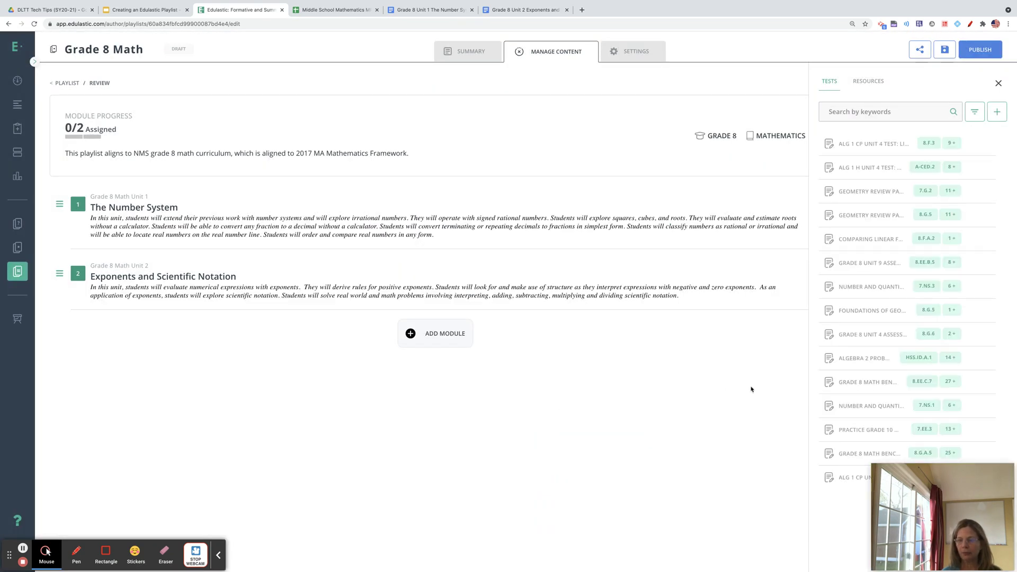
Search the filtered tests for "Grade 8 Unit 1 Assessment"
click(856, 113)
text(Grade)
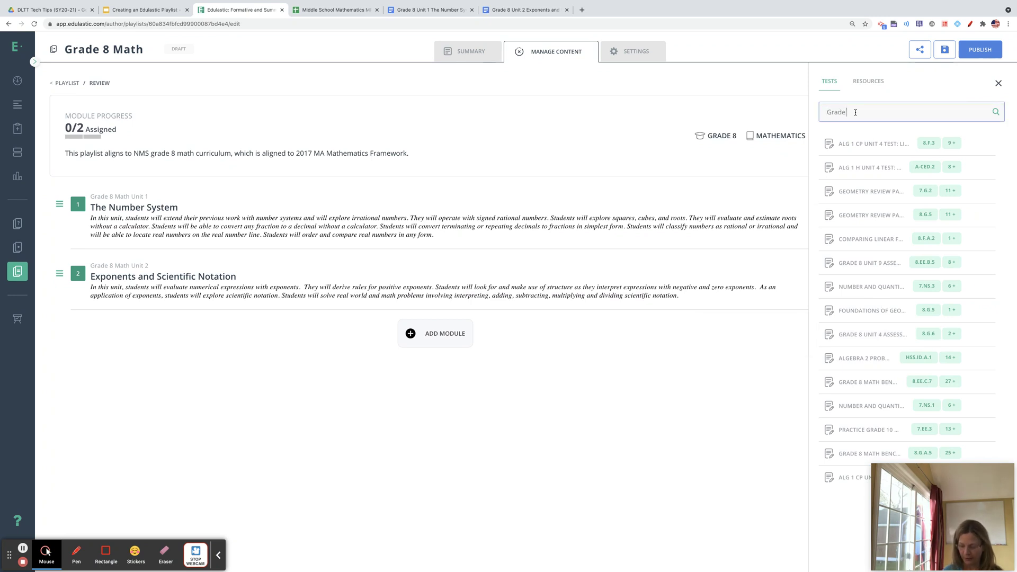
text( 8 Unit )
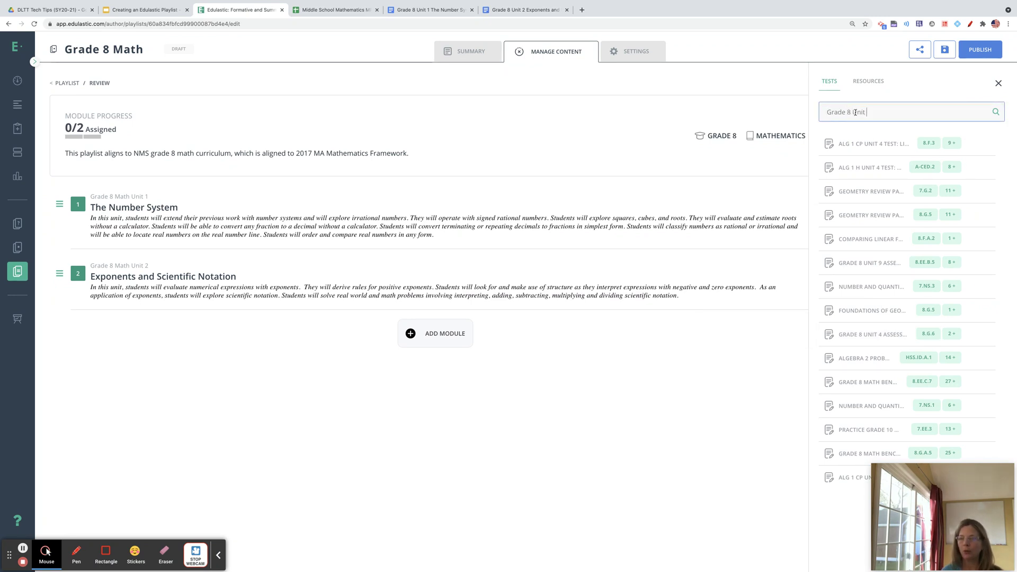
text(1 Asse)
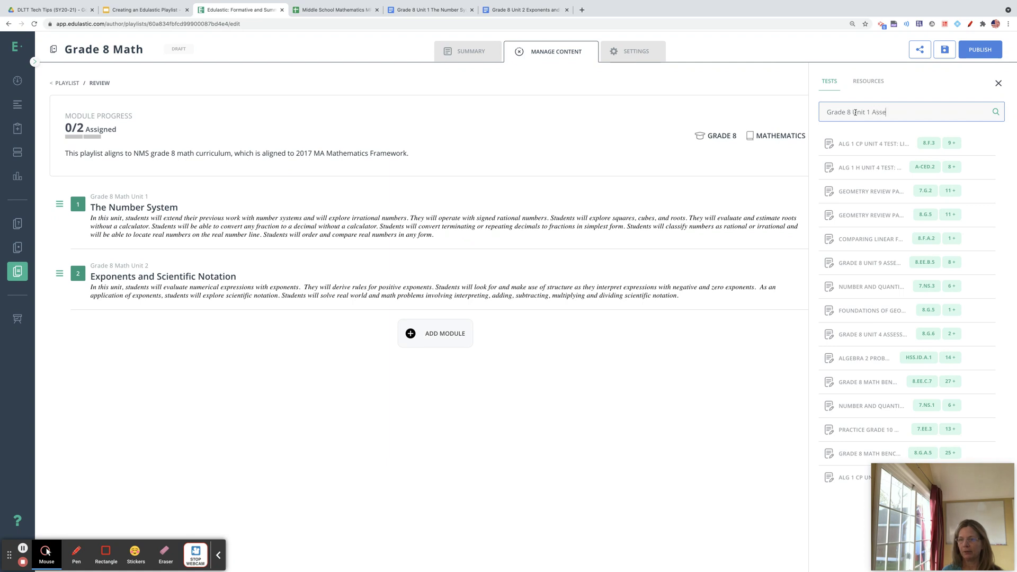
text(ssment)
key(Return)
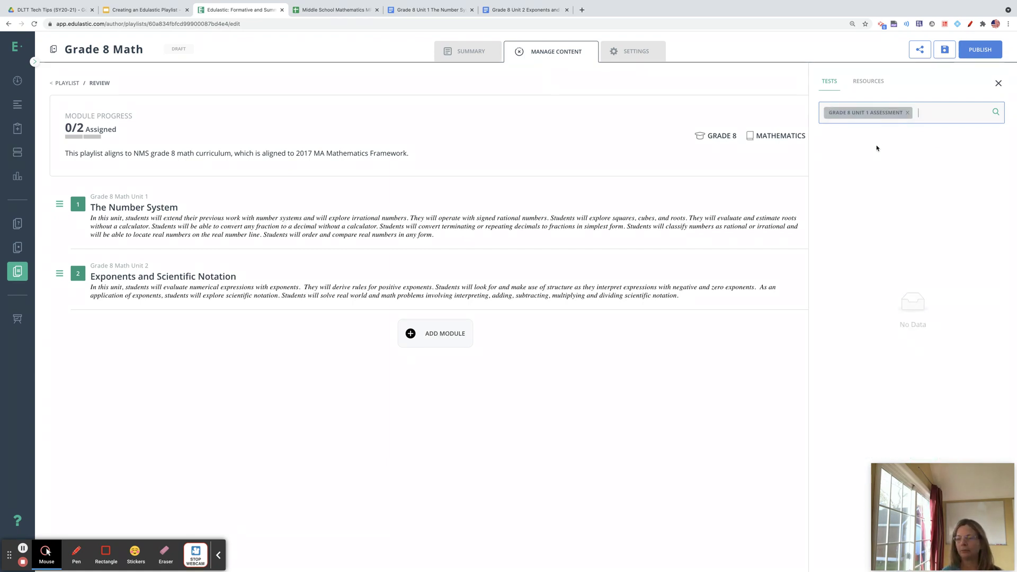
Search the tests for "Grade 8 Unit 1", add "Grade 8 Unit 1 Assessment: The Number System" to the Unit 1 module, and clear the search
click(910, 115)
text(Gra)
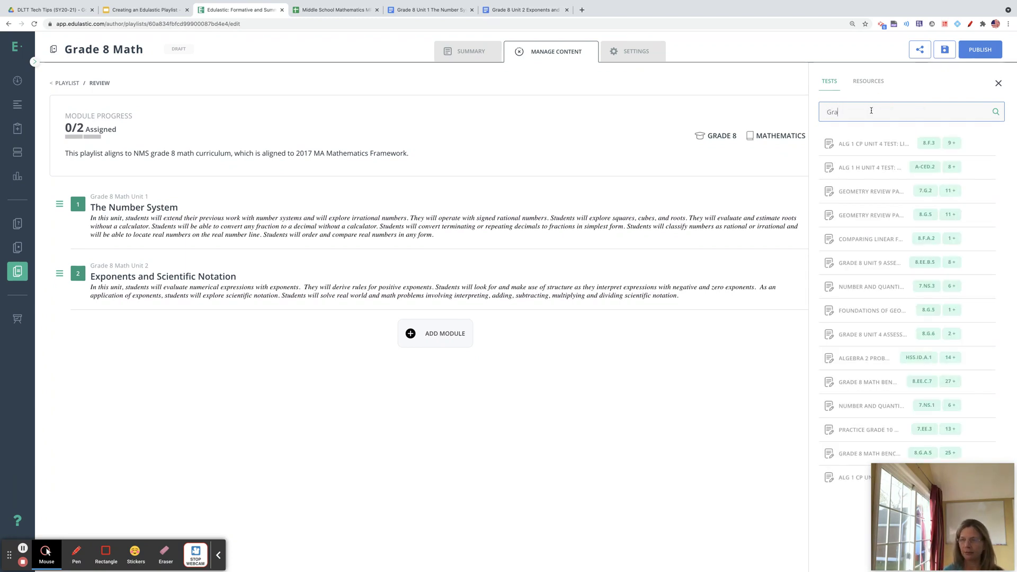
text(de 8 Unit )
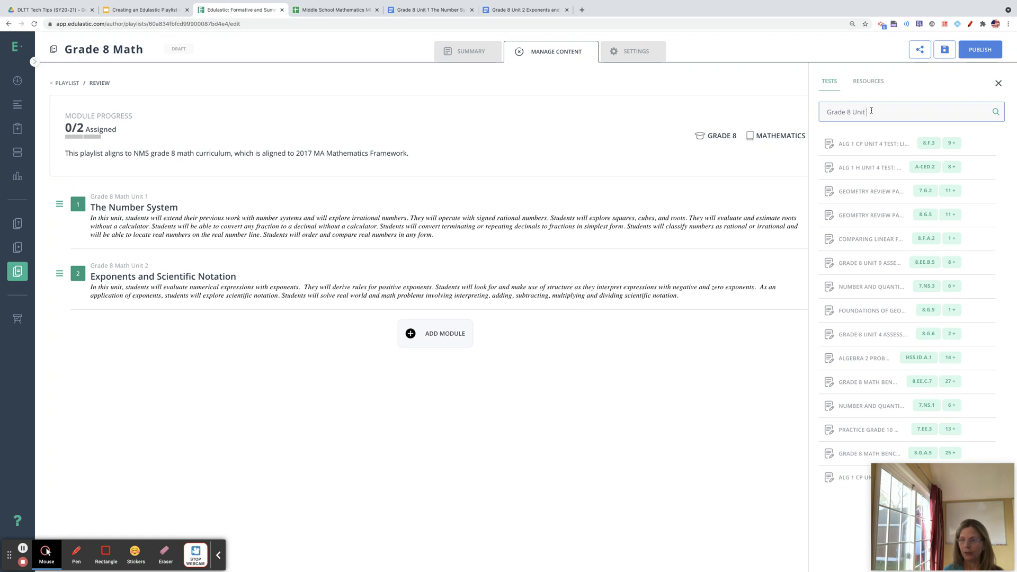
text(1)
key(Return)
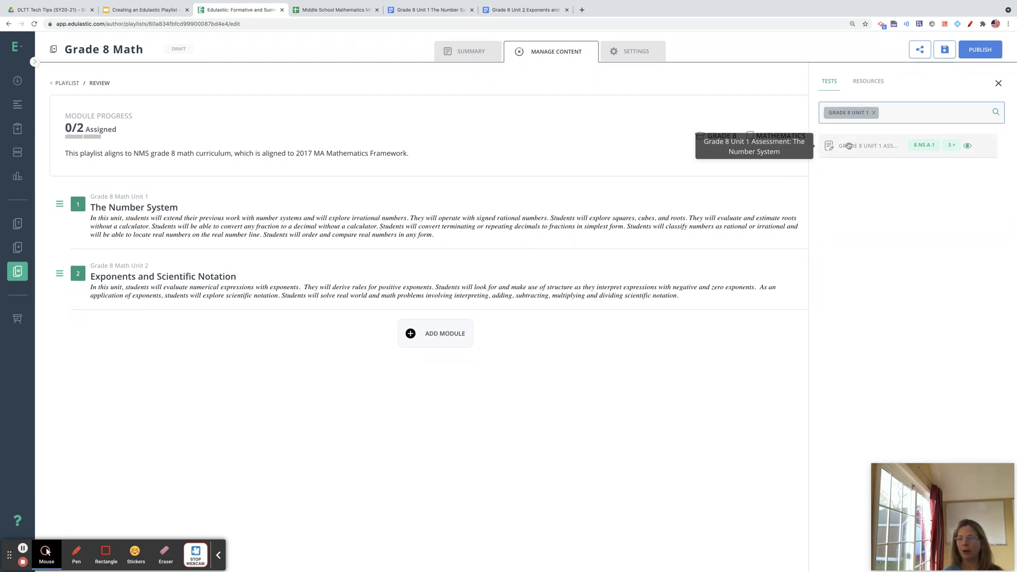
drag(847, 145, 246, 219)
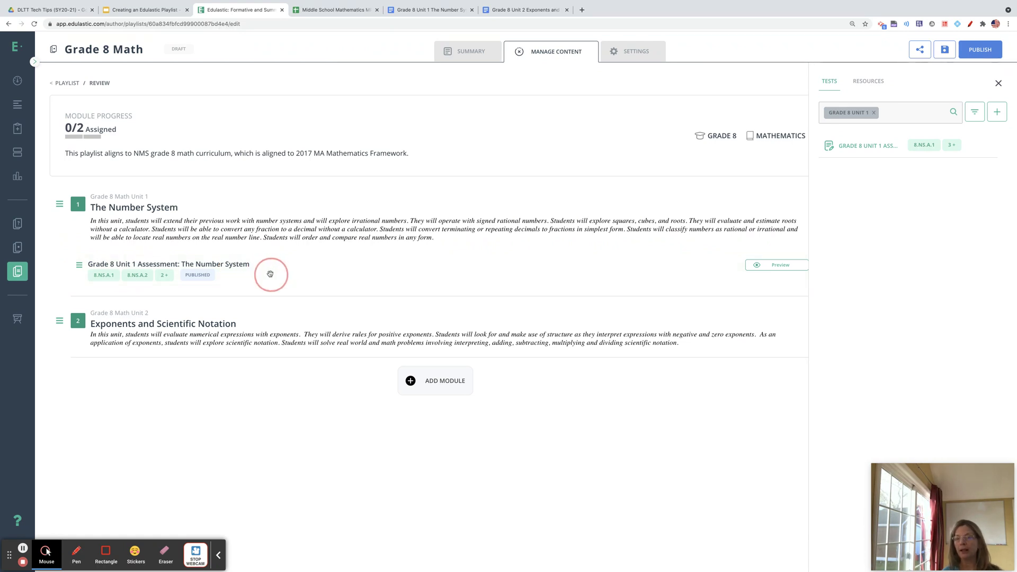
click(874, 112)
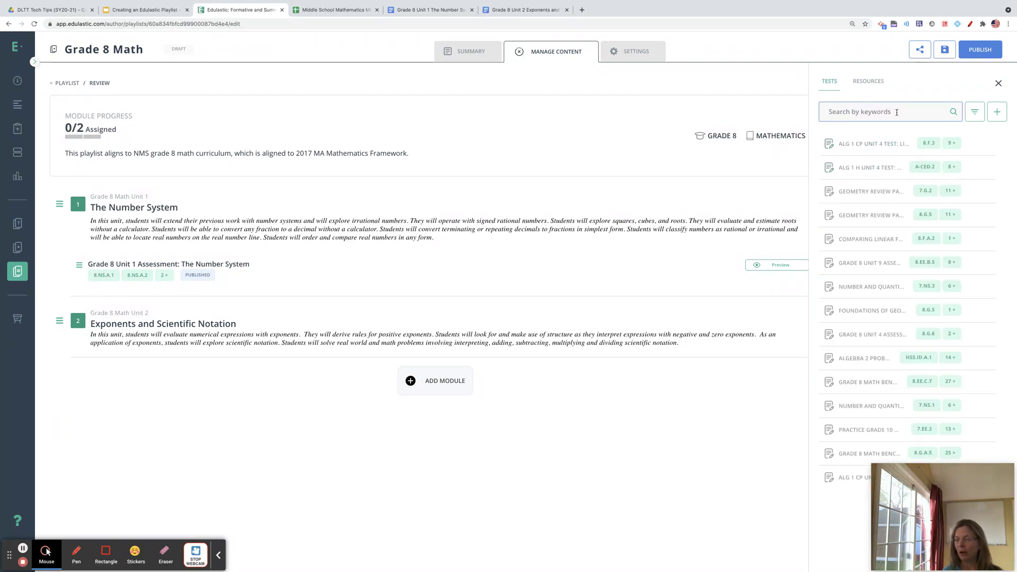
Set up a filter for the resources with subject Mathematics and standard set Massachusetts Mathematics
click(872, 83)
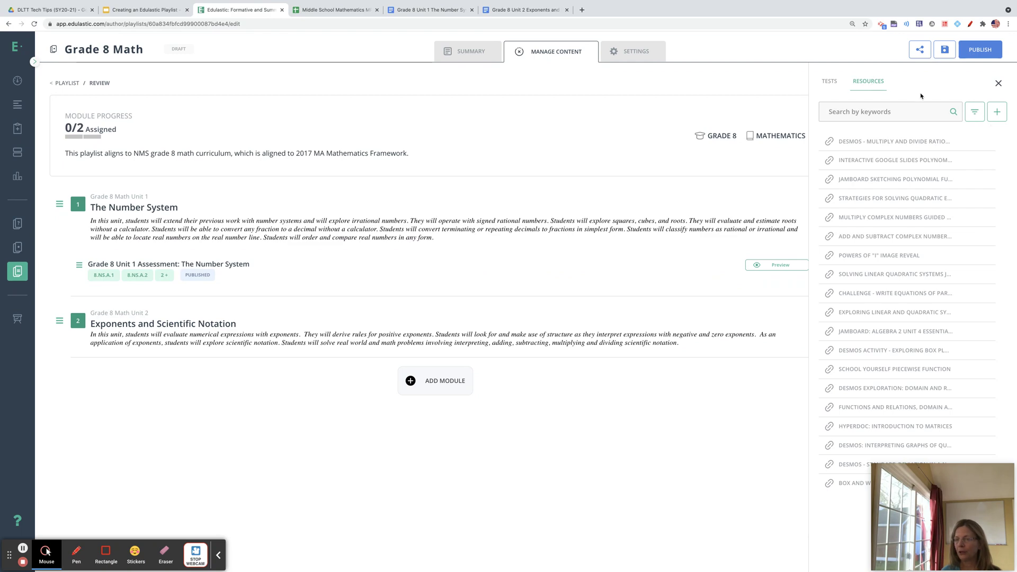
click(974, 112)
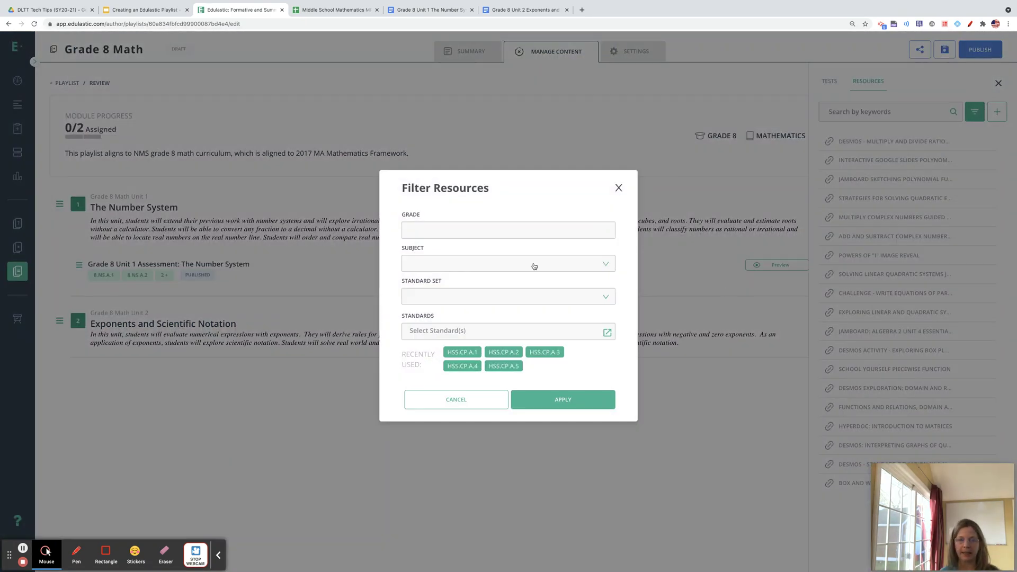
click(425, 229)
text(8)
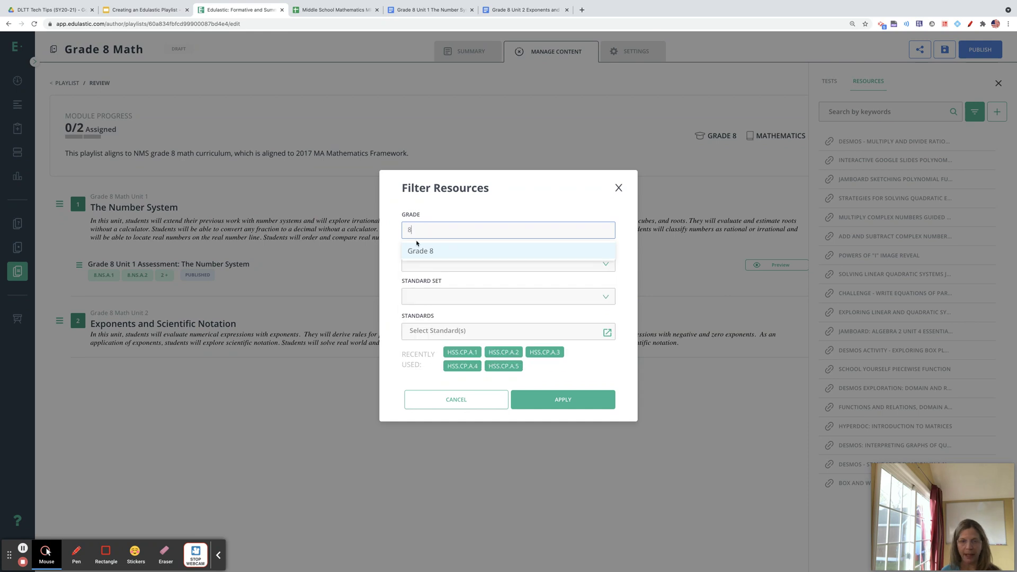
click(422, 263)
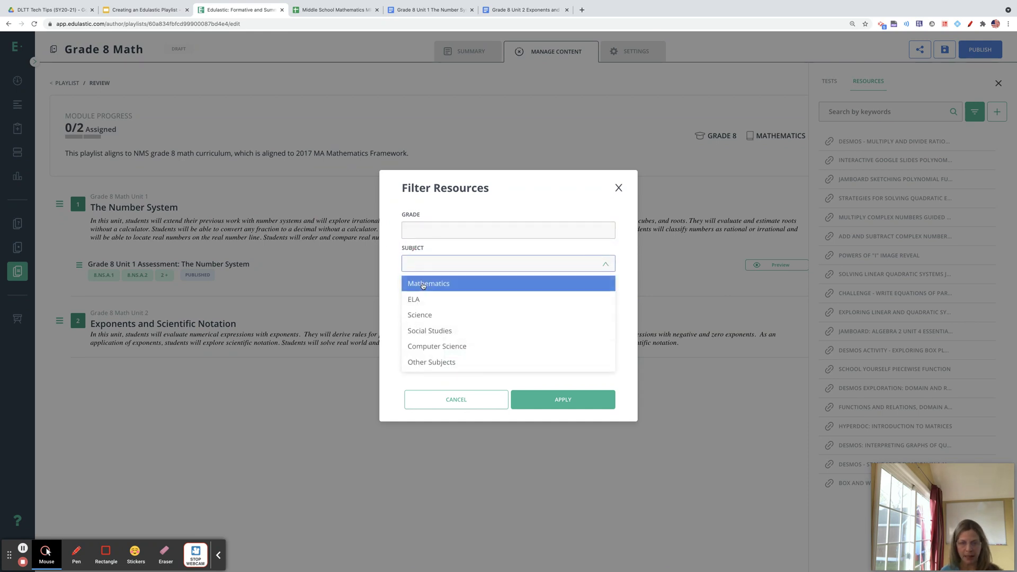
click(418, 283)
click(433, 298)
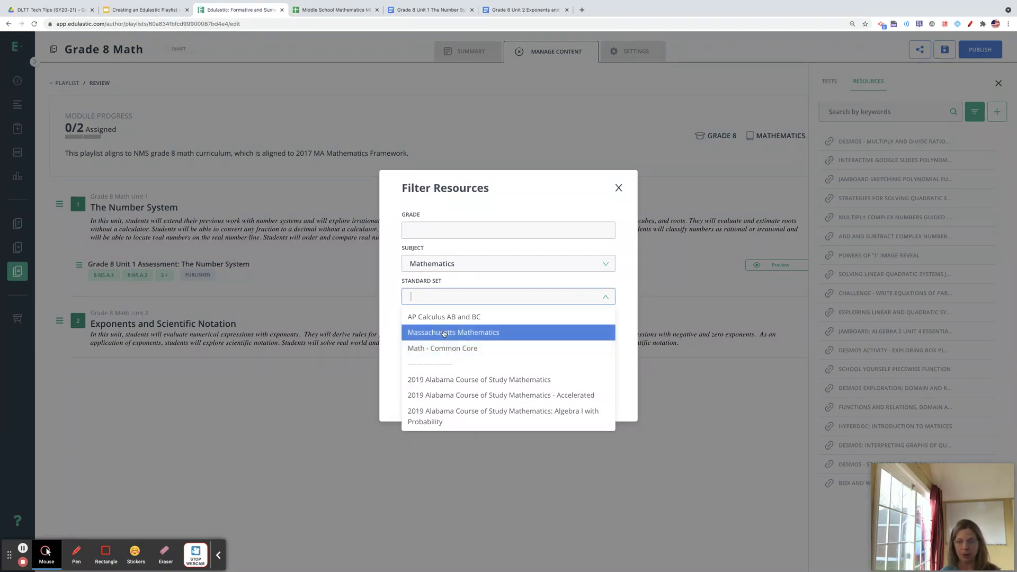
click(424, 333)
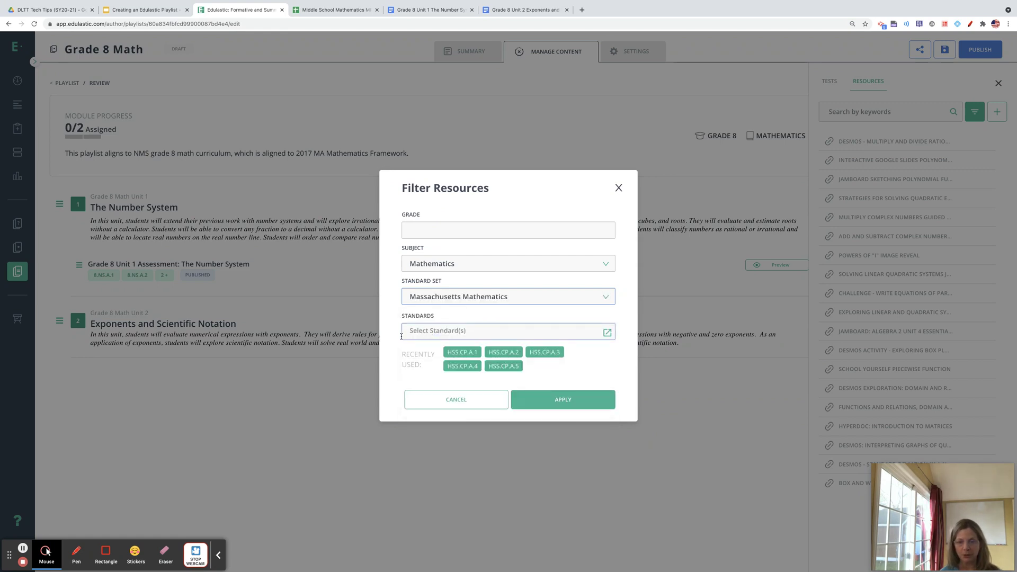
Browse the standards for the resource filter and select 8.NS.1 and 8.NS.2 under The Number System
click(439, 330)
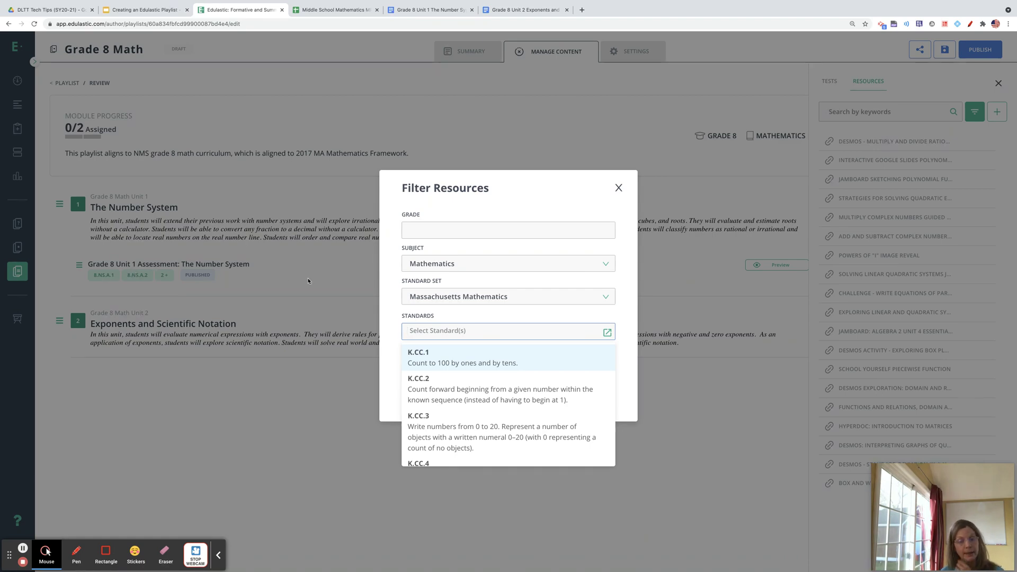
click(607, 332)
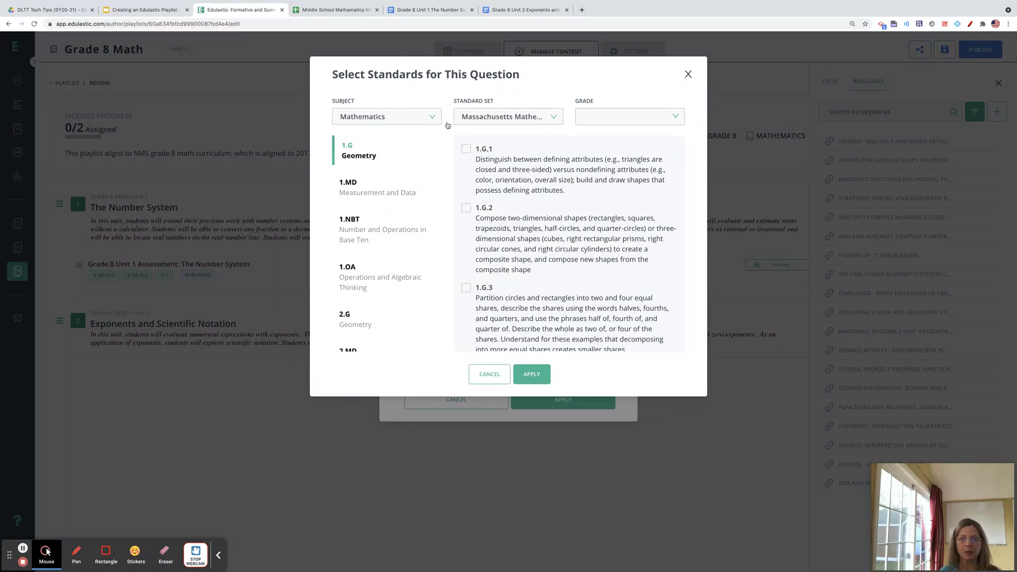
scroll(400, 198, down, 10)
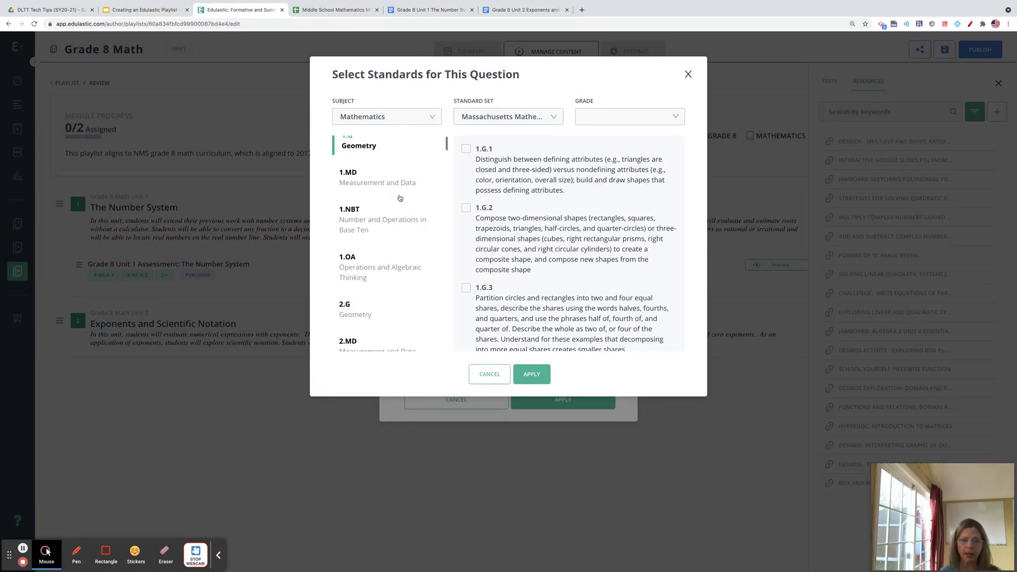
scroll(400, 198, down, 15)
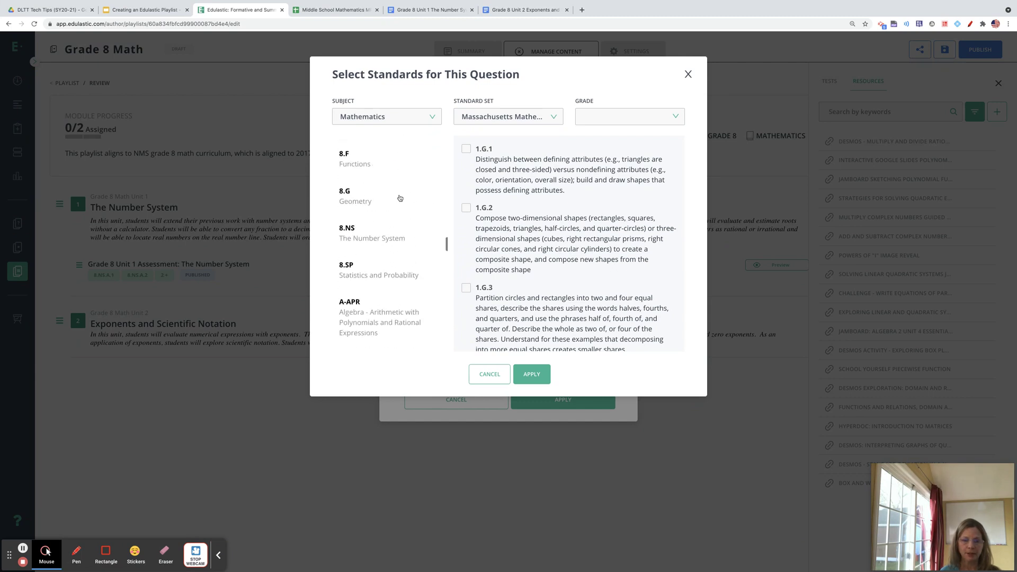
click(378, 218)
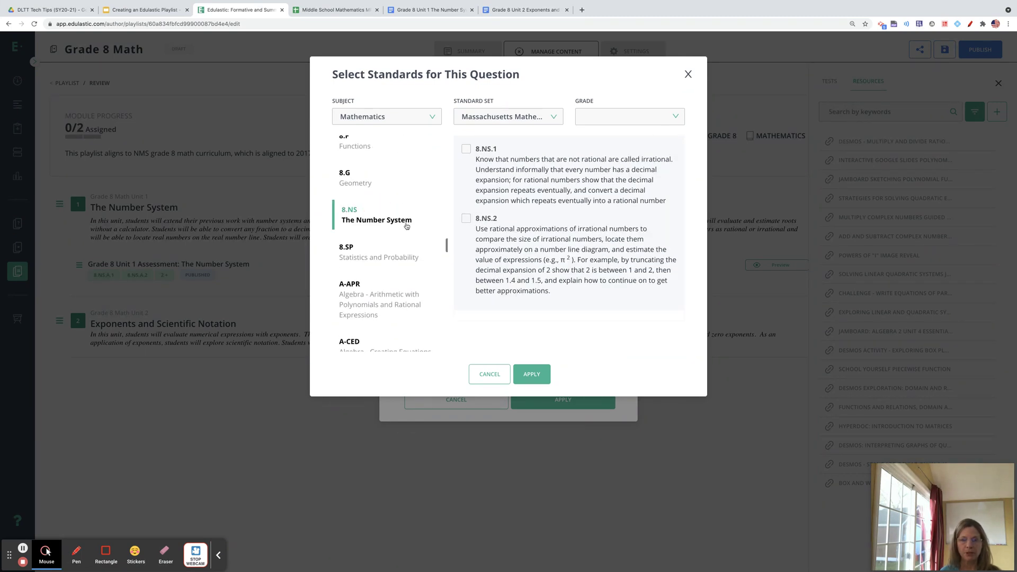
click(467, 220)
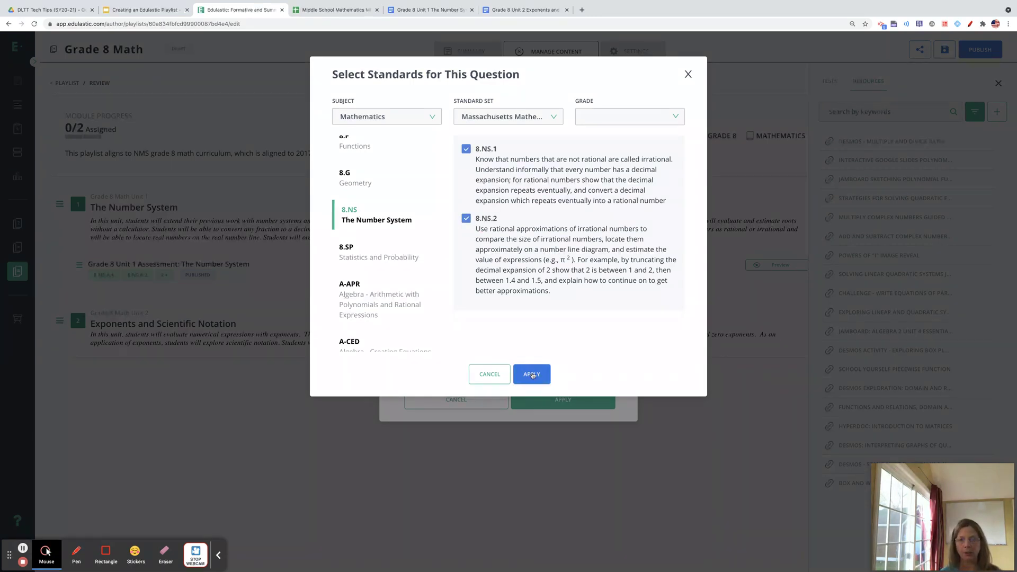
Set the standards' grade to Grade 8, return to The Number System domain, and apply the standards and the resource filter
click(610, 116)
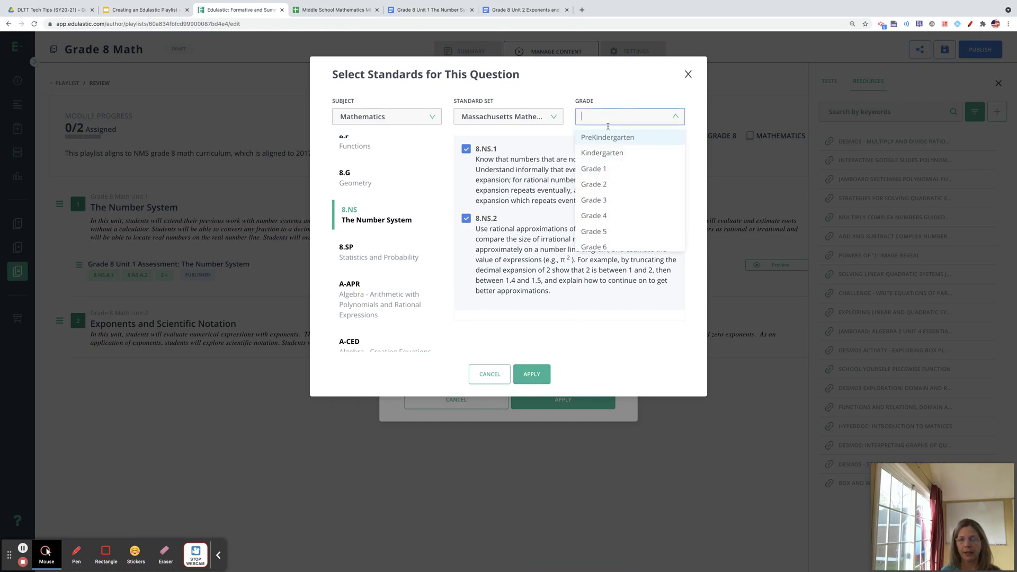
click(609, 173)
scroll(610, 196, down, 2)
click(609, 165)
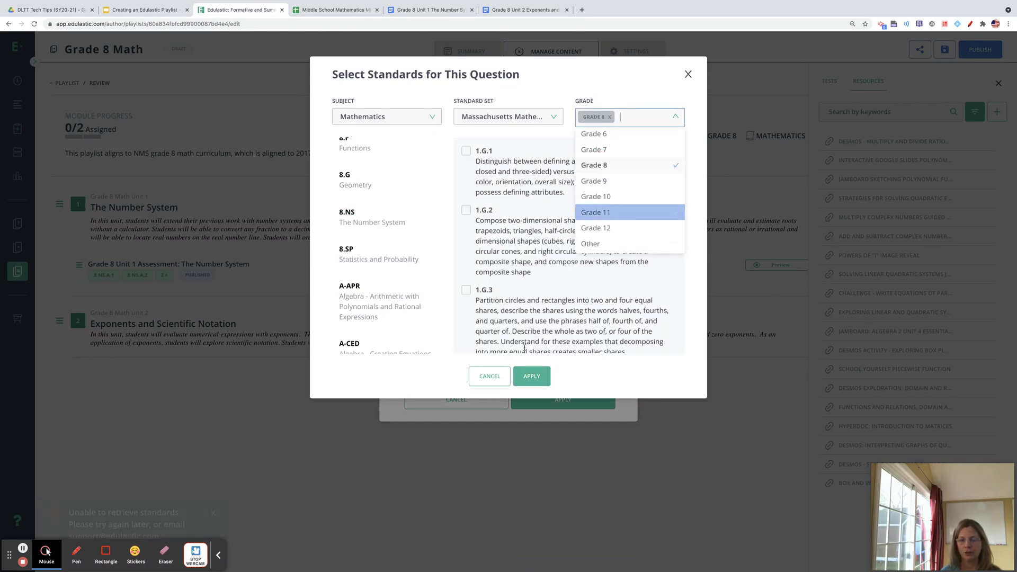
click(366, 220)
click(532, 376)
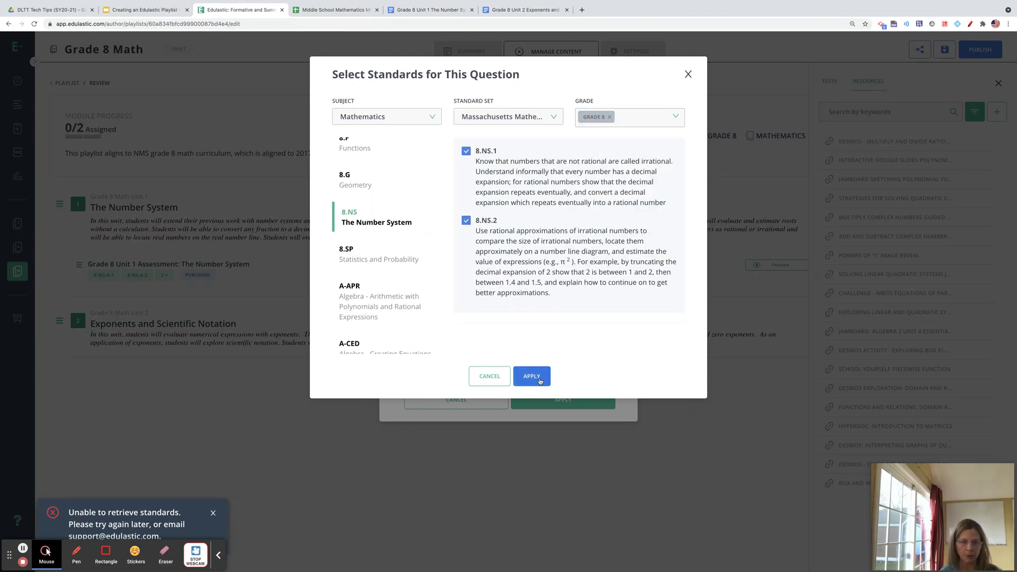
click(559, 401)
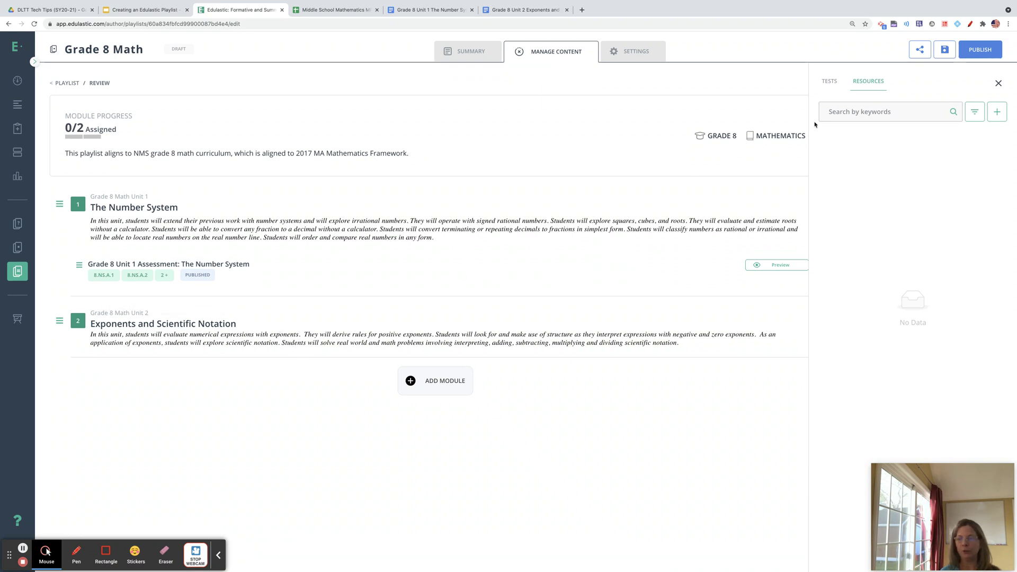
Search the filtered resources for "Grade 8 Unit 2"
click(843, 115)
text(G)
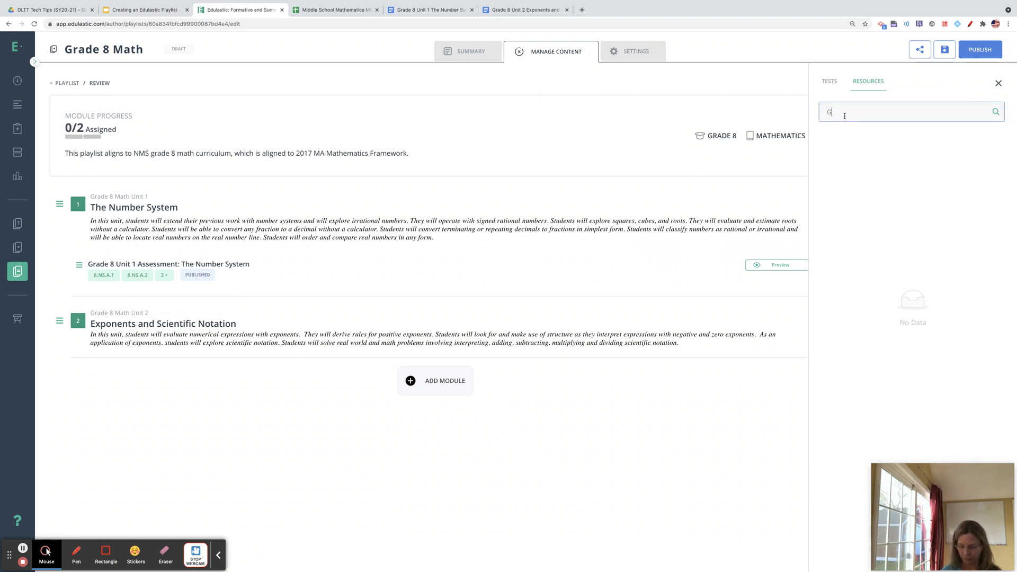
text(rade 8 Unit 2)
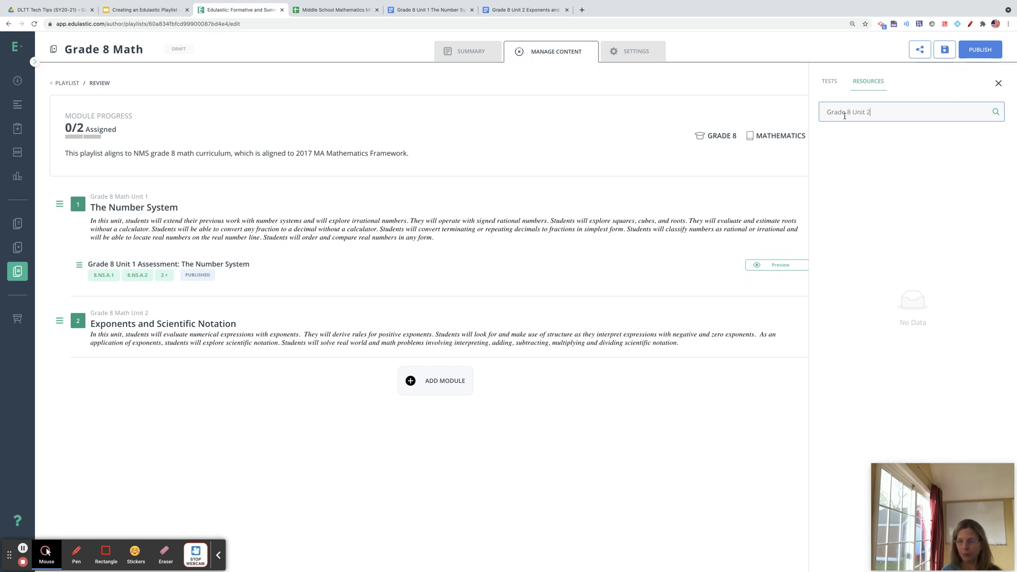
key(Return)
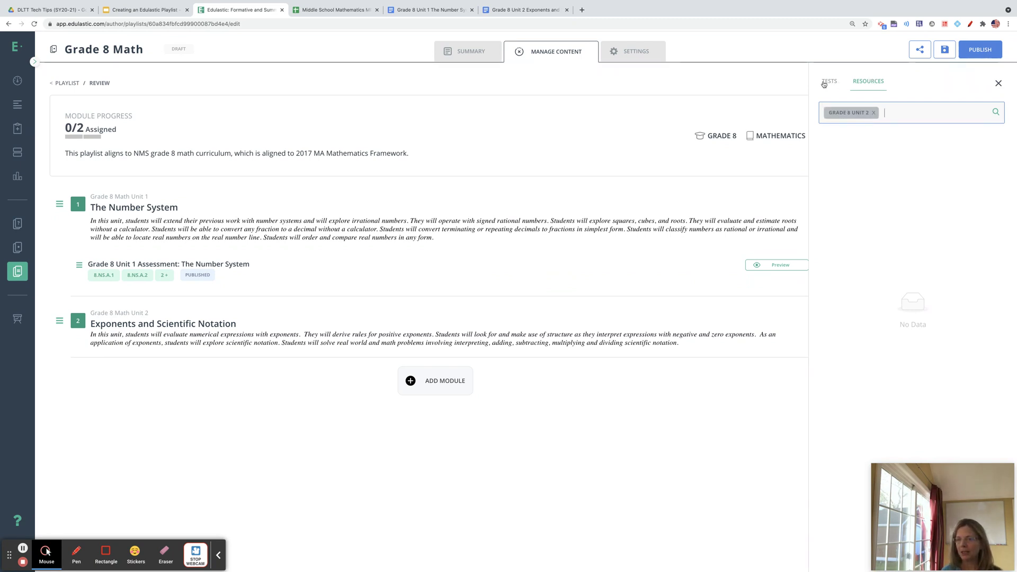
Search the tests for "Grade 8 Unit 2", look through the matches, and clear the keyword
click(825, 84)
click(857, 112)
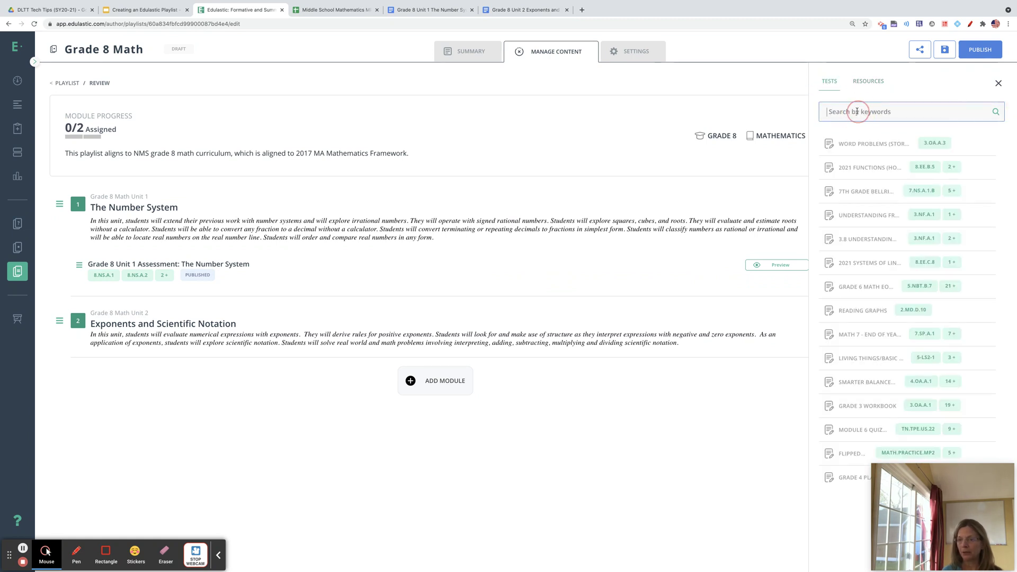
text(Grade 8 )
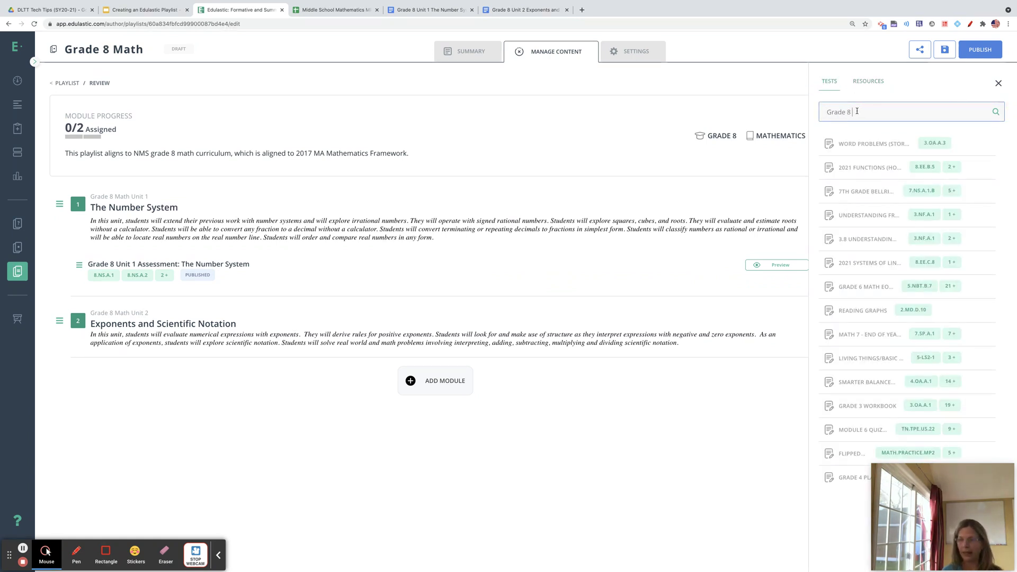
text(Unit 2)
key(Return)
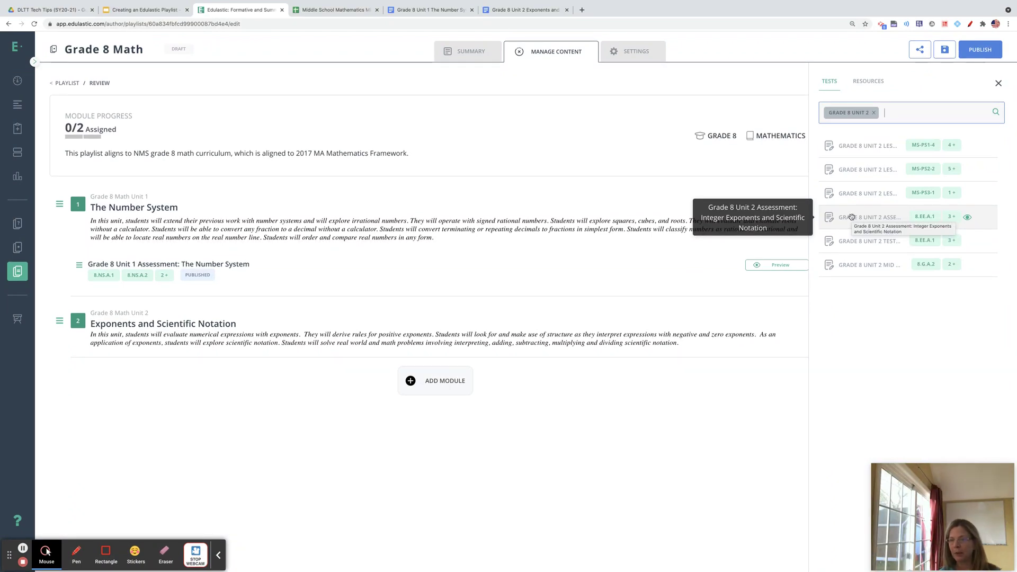
click(874, 113)
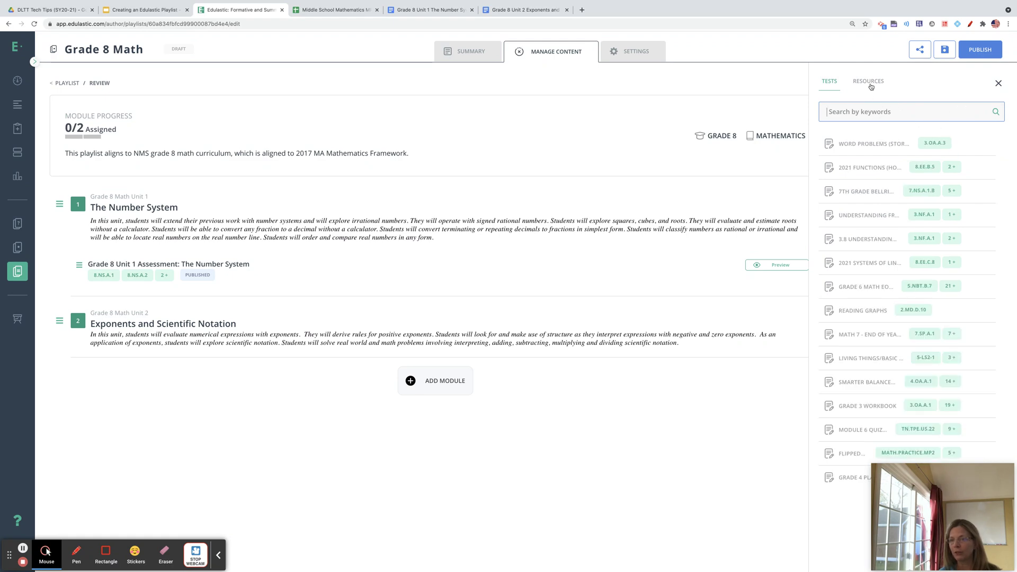
Filter the tests to source Authored by me, status Published and grade Grade 8
click(830, 81)
click(973, 113)
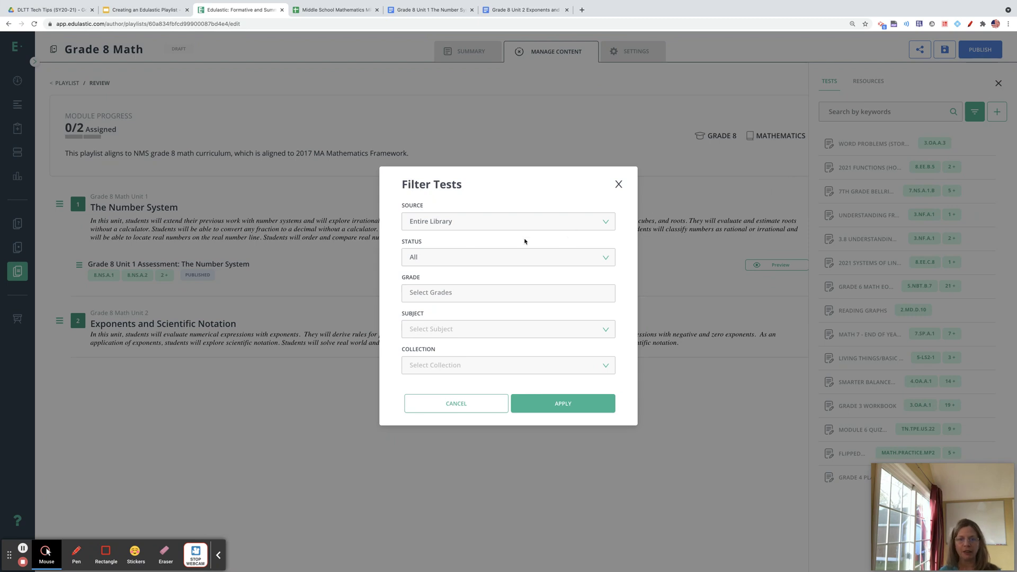
click(420, 222)
click(433, 259)
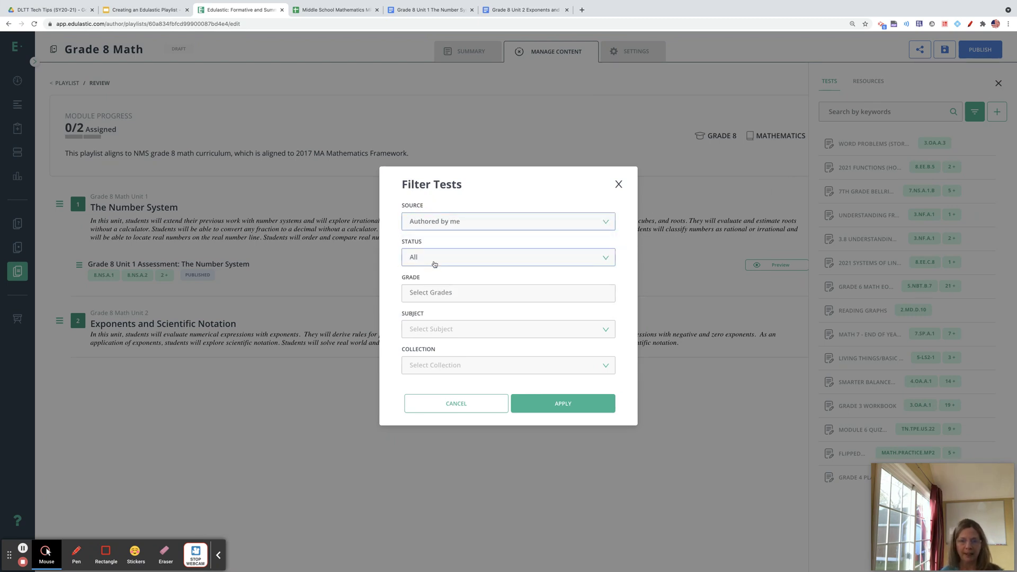
click(422, 258)
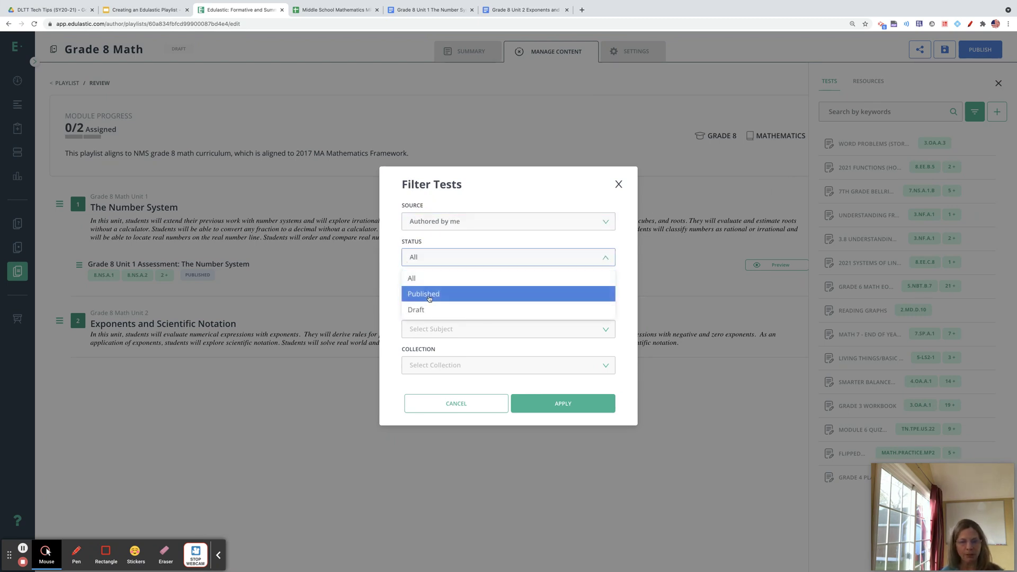
click(427, 294)
click(424, 292)
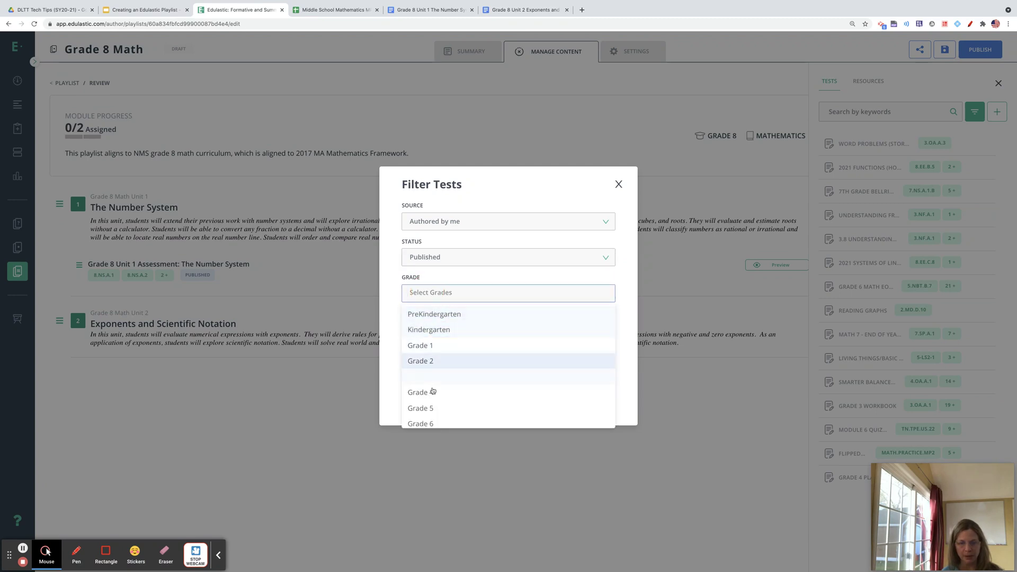
scroll(430, 404, down, 2)
scroll(430, 404, down, 1)
click(431, 342)
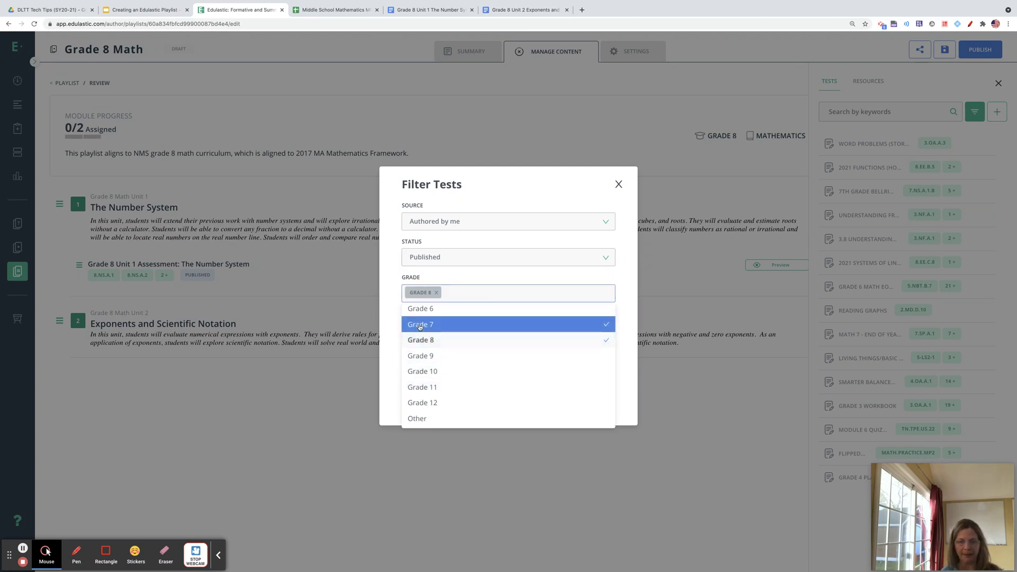
click(367, 337)
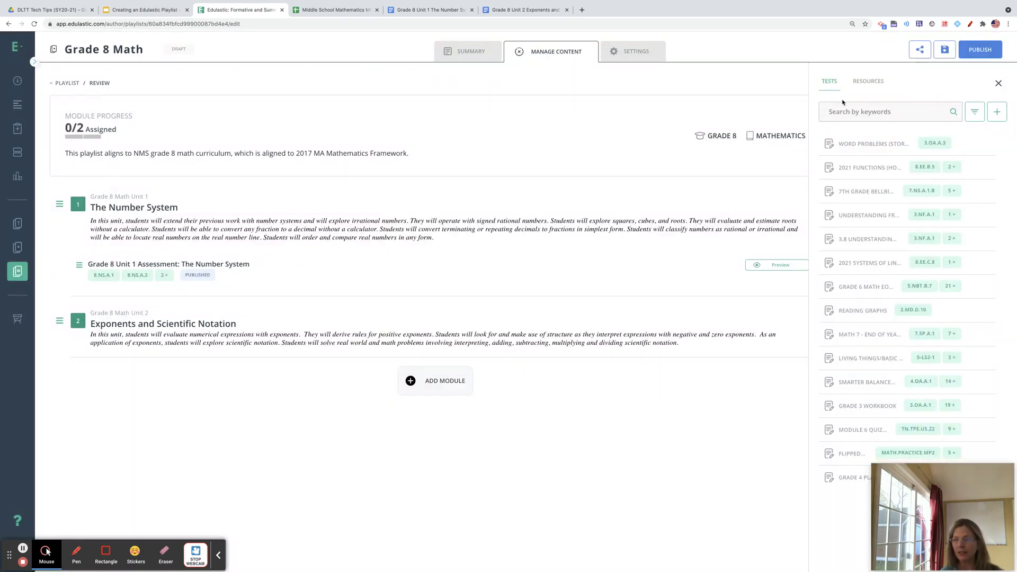
Search the filtered tests for "Grade 8 Unit 2" and add the Integer Exponents and Scientific Notation assessment to the Exponents and Scientific Notation module
click(852, 111)
text(Grad)
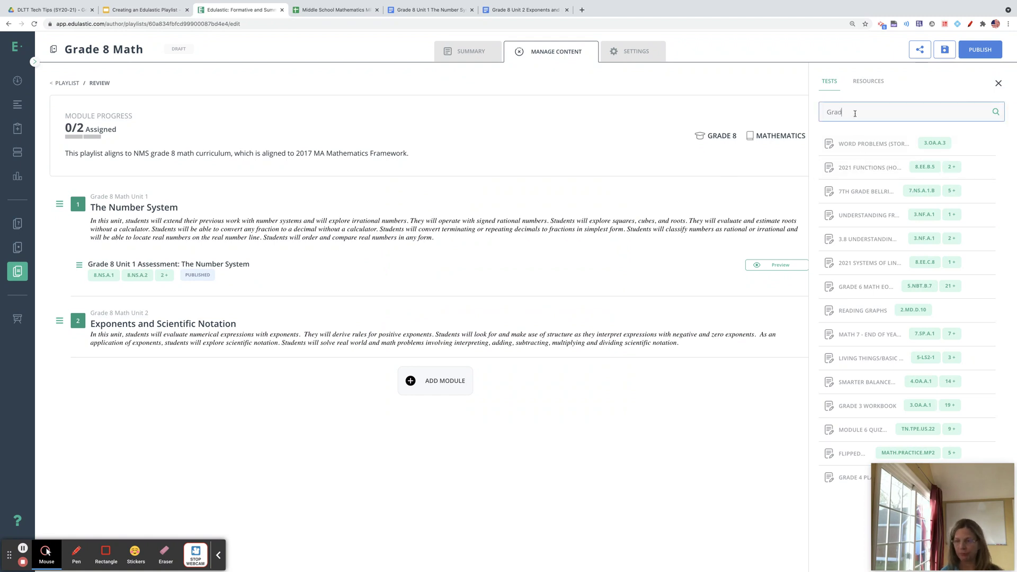
text(e 8 Unit 2)
key(Return)
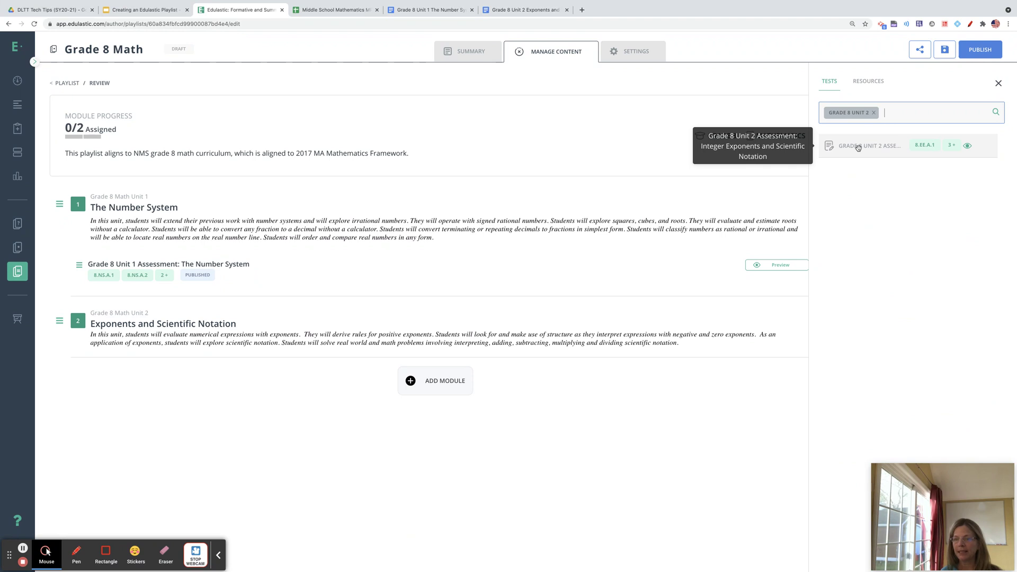
drag(858, 148, 193, 349)
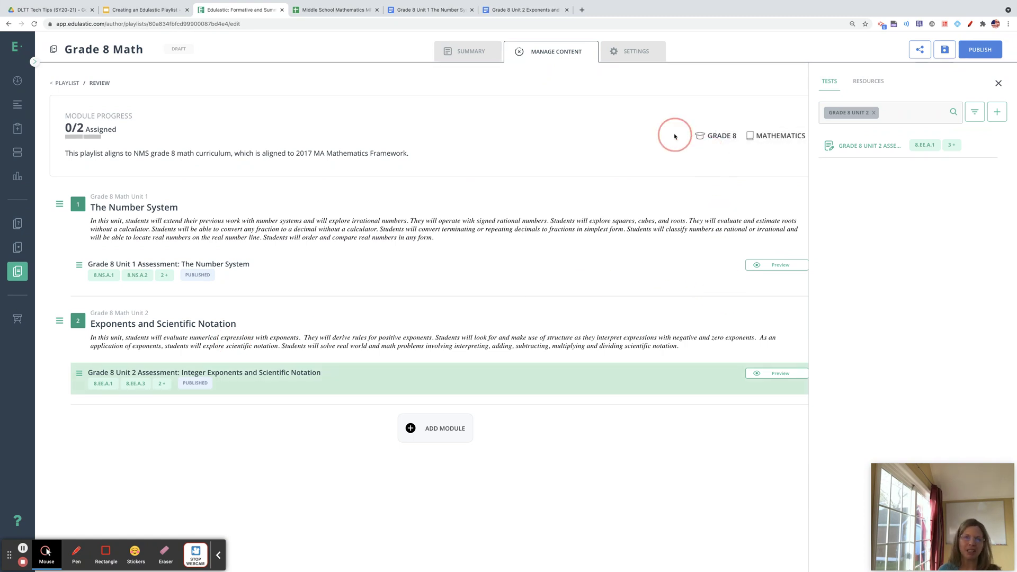
Publish the Grade 8 Math playlist and share it with access given to the school
click(981, 50)
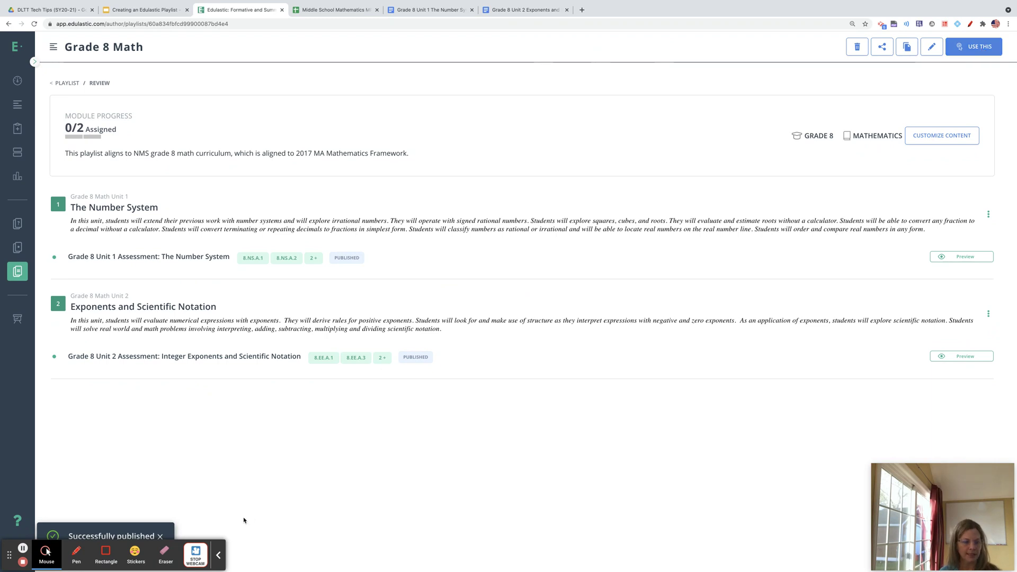
click(215, 556)
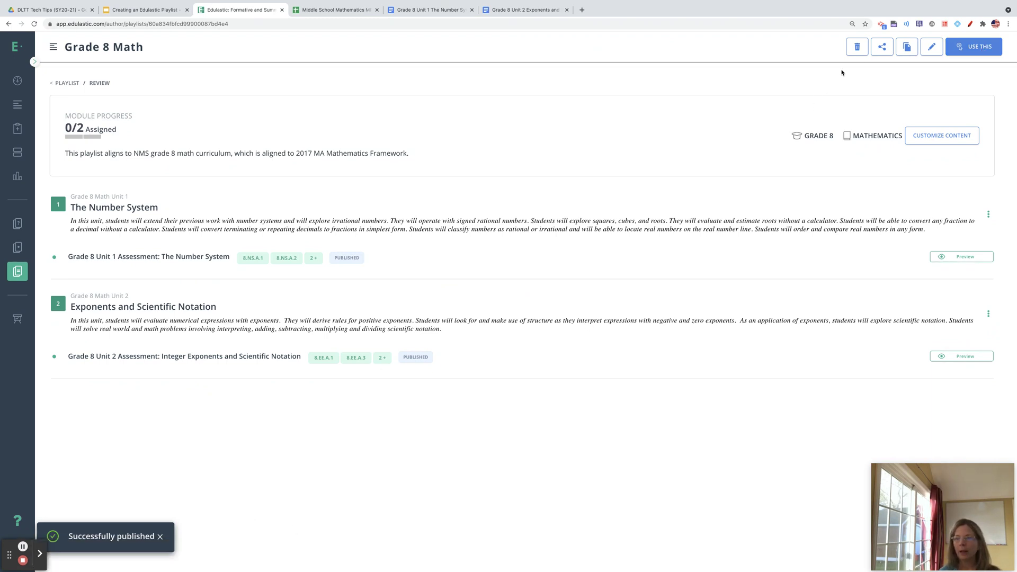
click(882, 48)
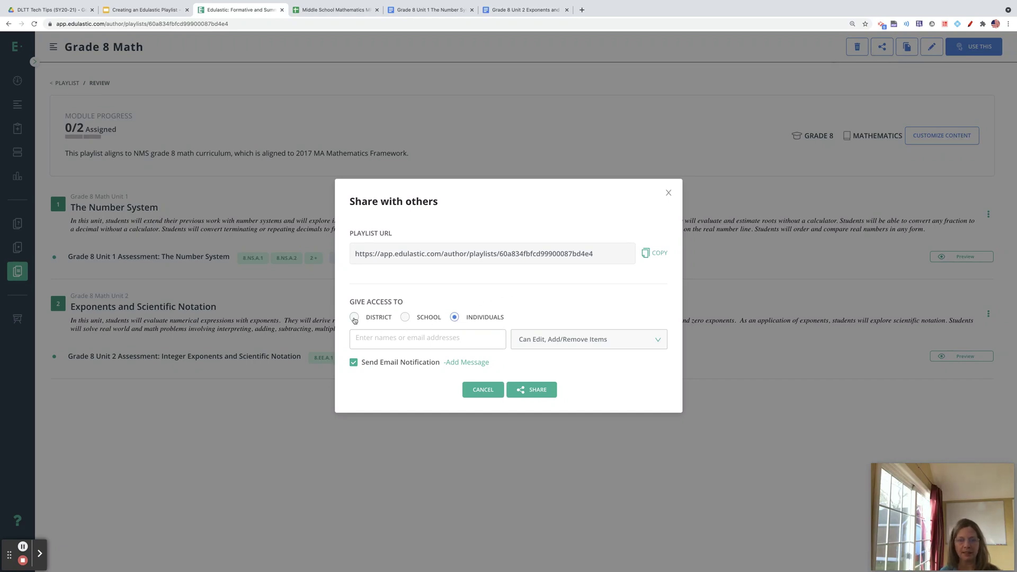
click(405, 317)
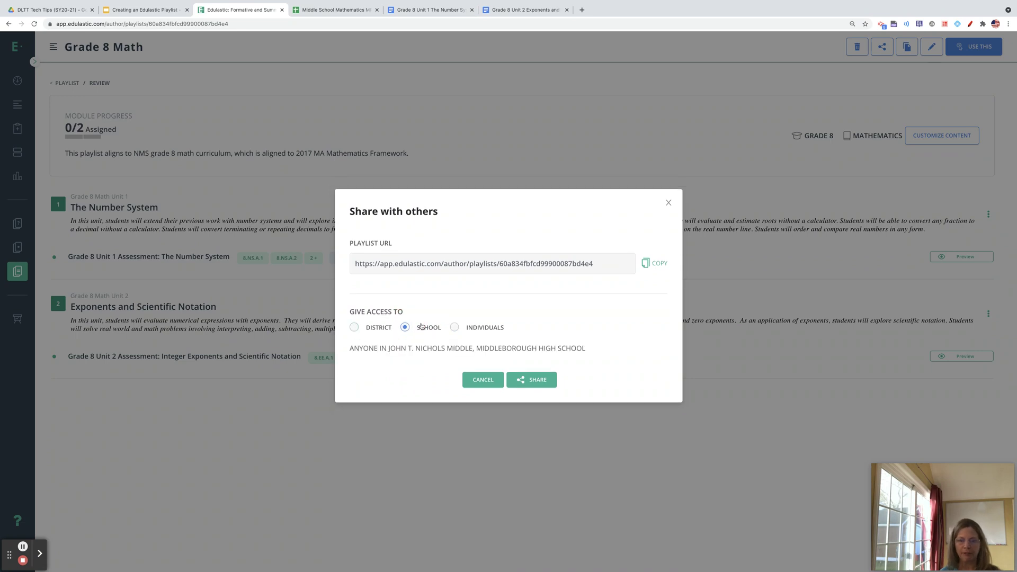
click(657, 263)
click(527, 380)
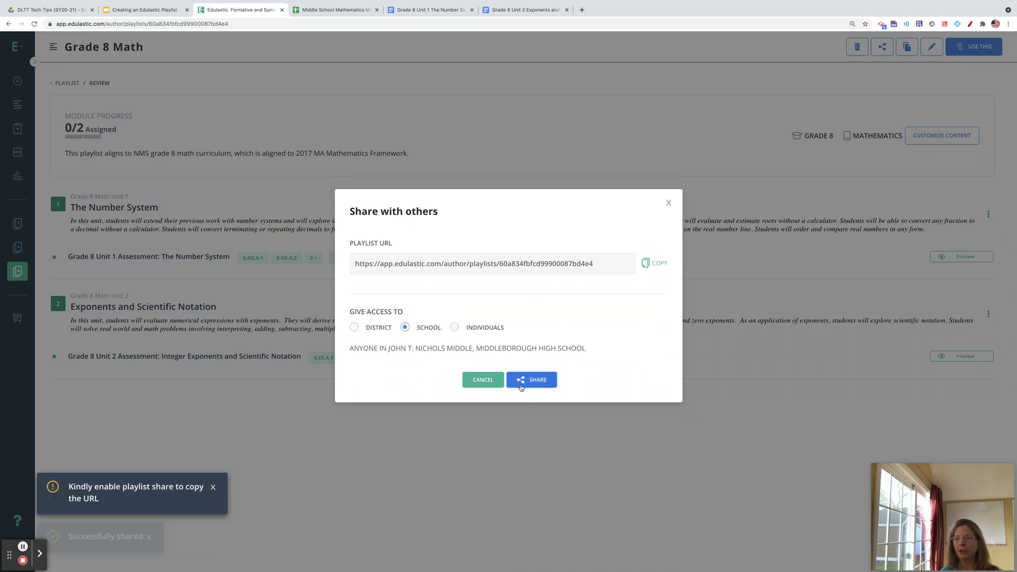
click(723, 360)
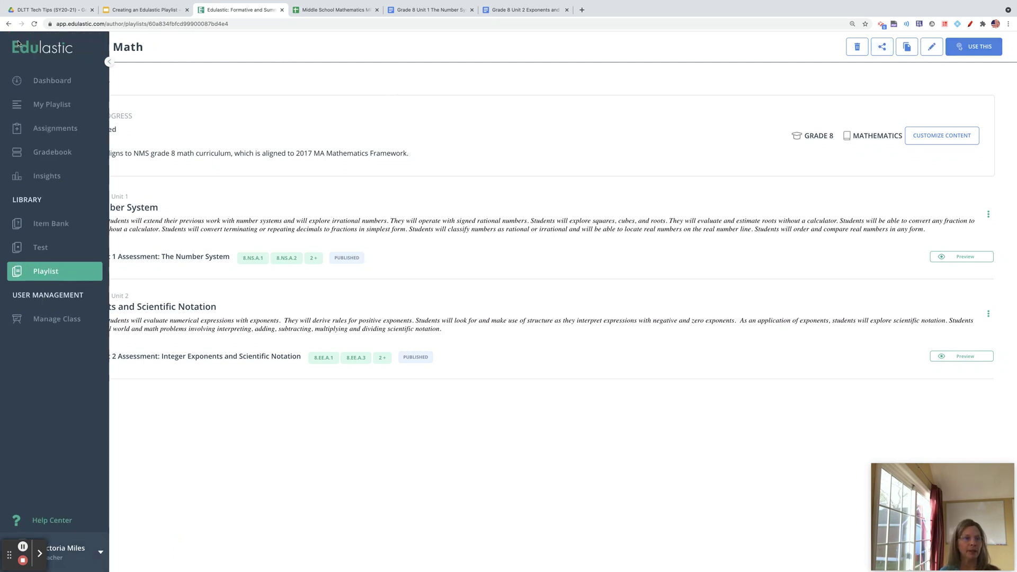
Find the published Grade 8 Math playlist among the self-authored playlists in the library and open it
click(39, 80)
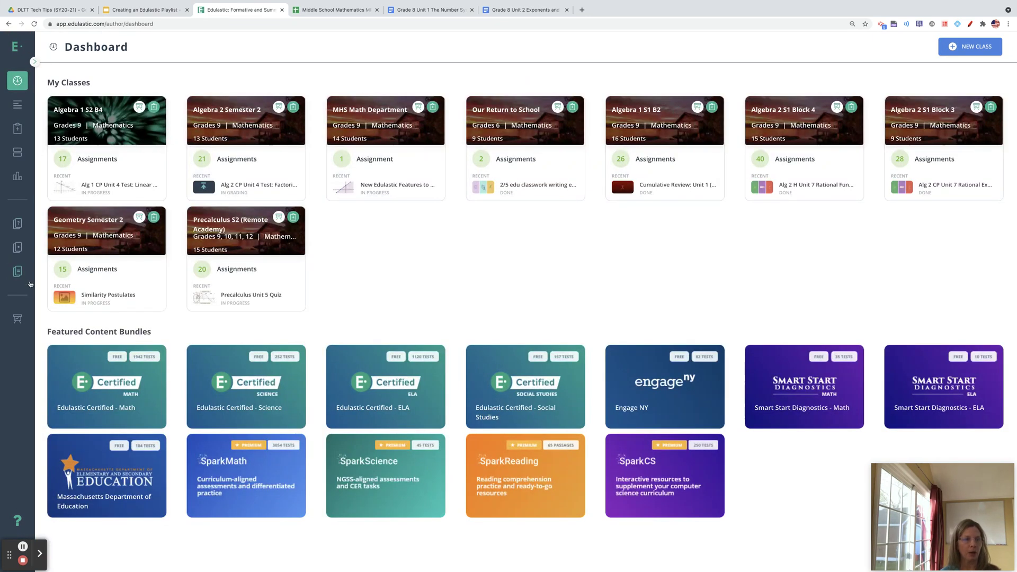
click(17, 272)
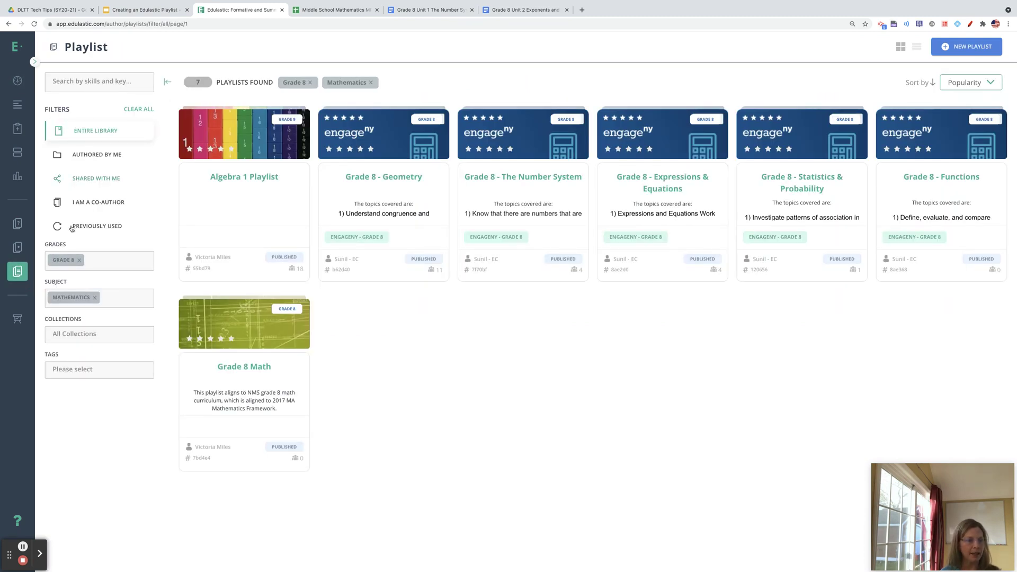
click(99, 157)
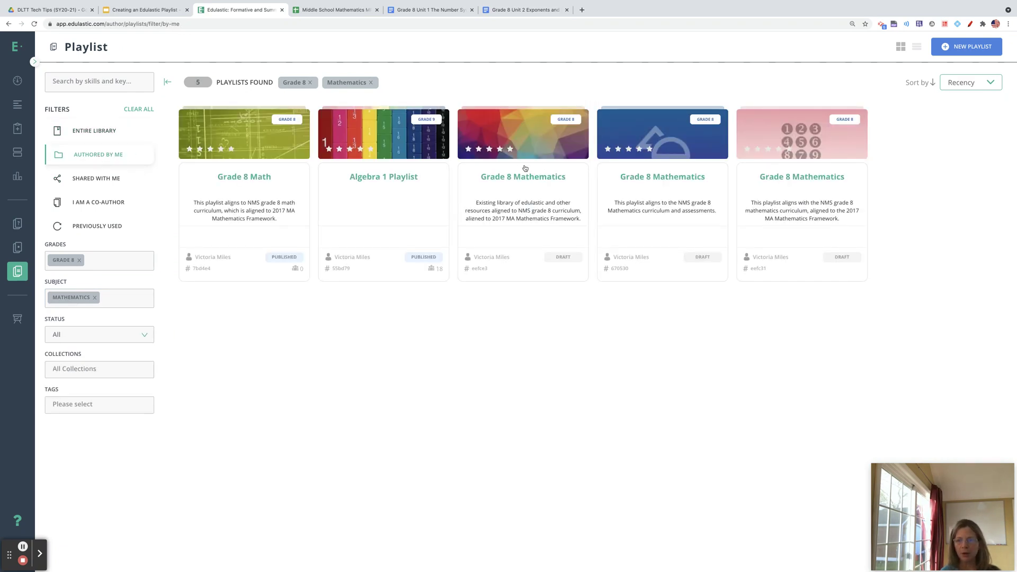
mouse_move(521, 150)
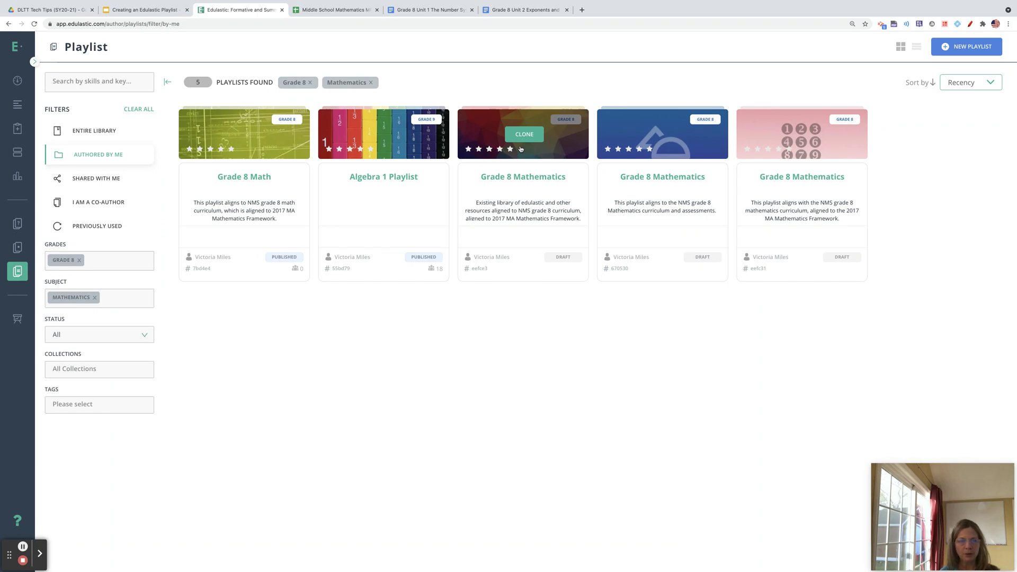
mouse_move(237, 168)
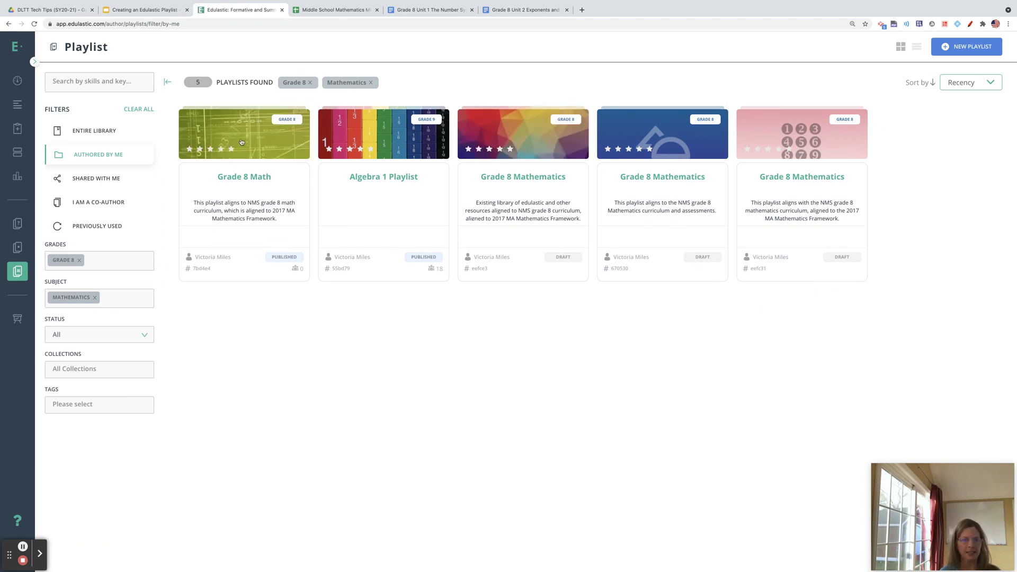
click(241, 142)
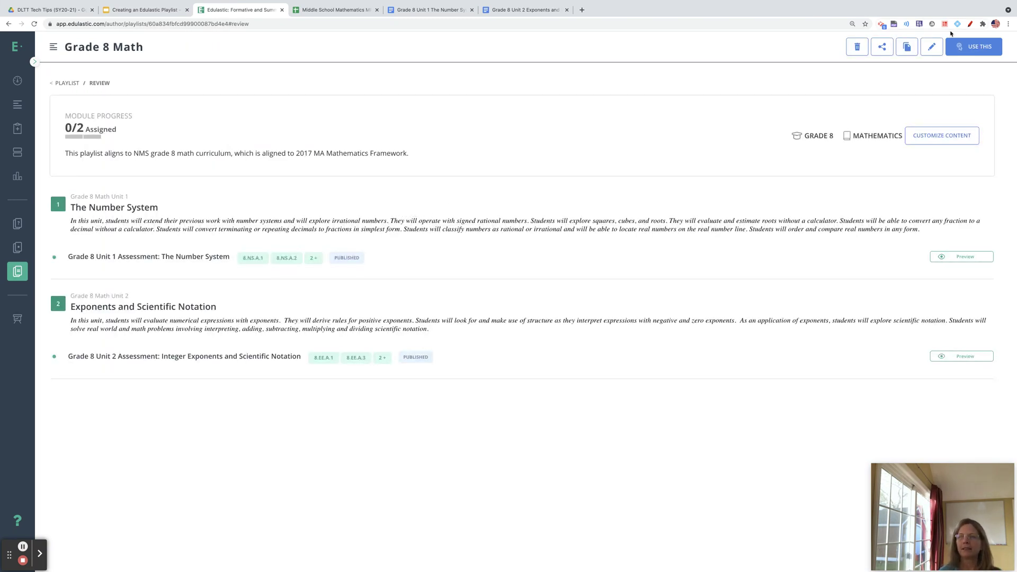
Edit the Grade 8 Math playlist to turn User Customization on, and return to managing its content
click(932, 47)
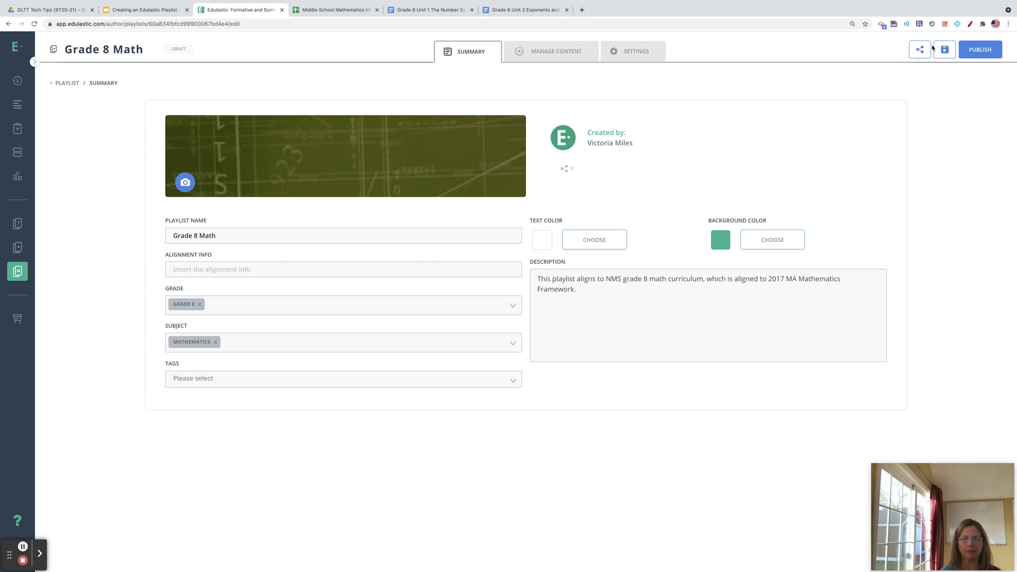
click(635, 51)
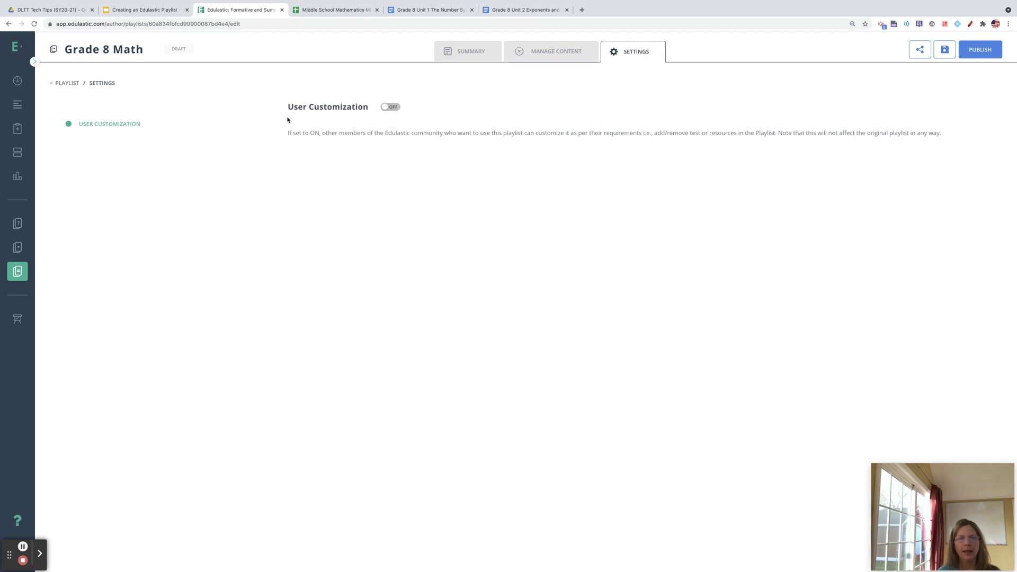
click(392, 107)
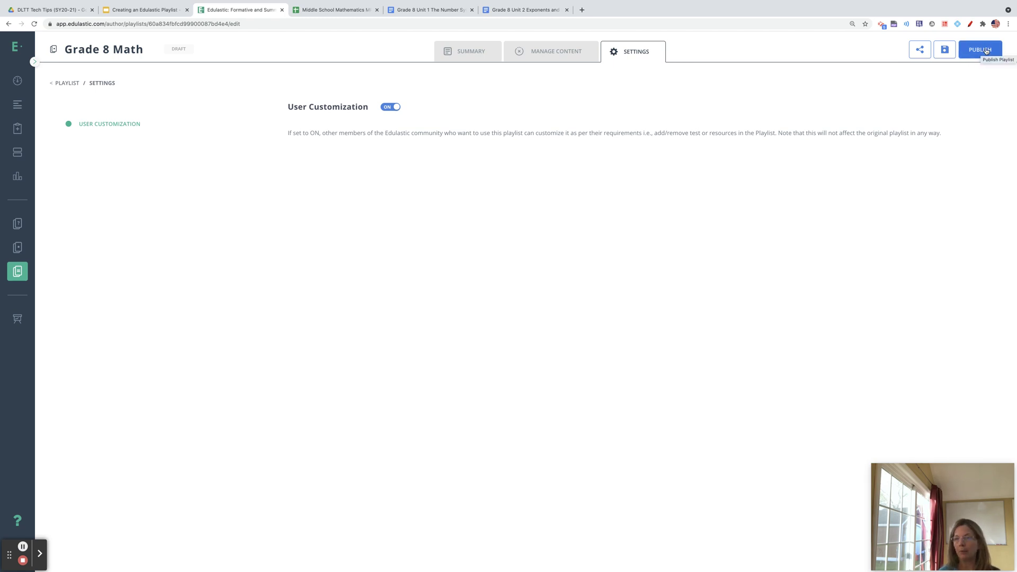
click(551, 50)
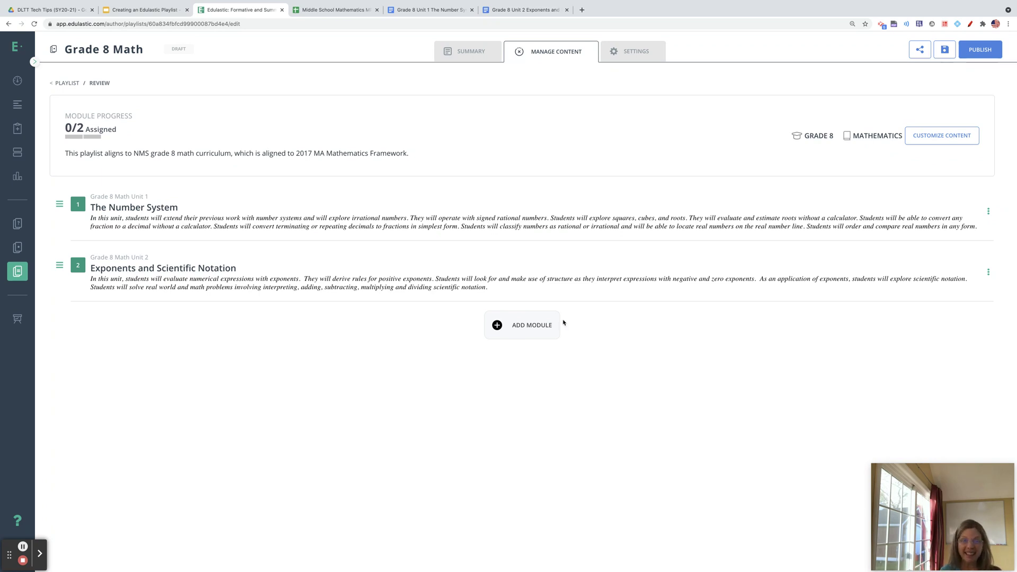
Switch to the Google Slides presentation on creating an Edulastic playlist and present it full screen
click(152, 11)
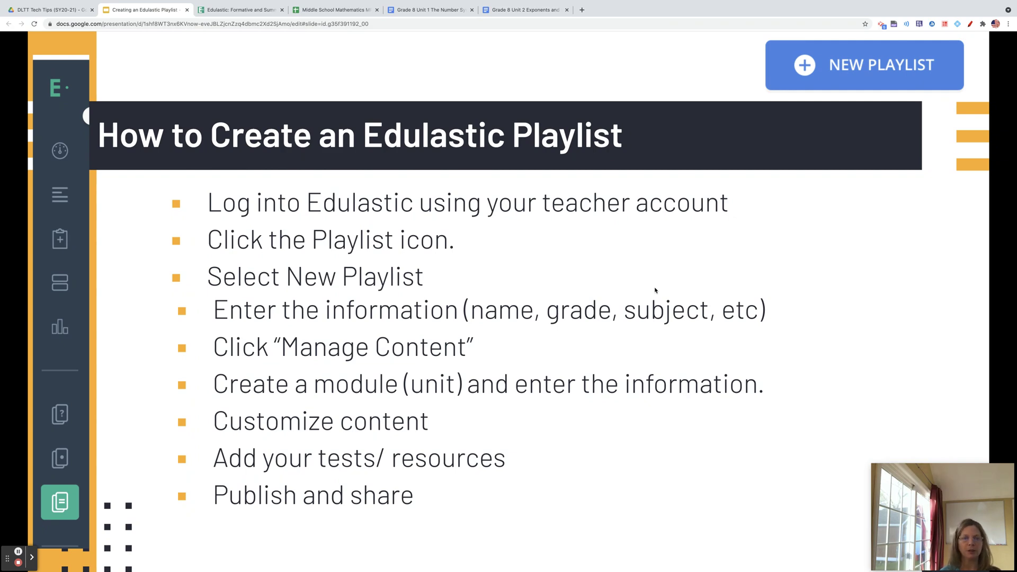
key(ctrl+shift+F5)
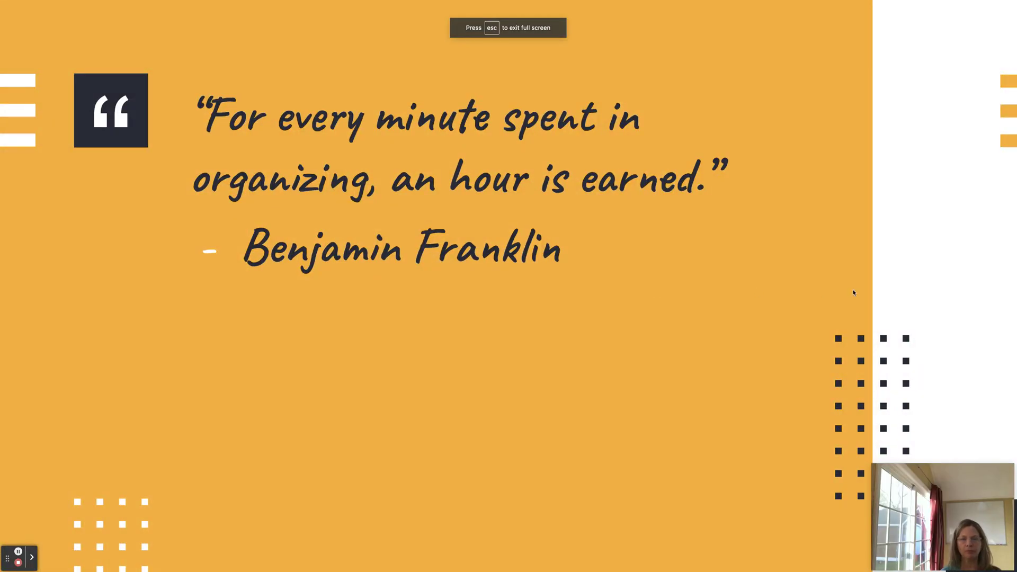